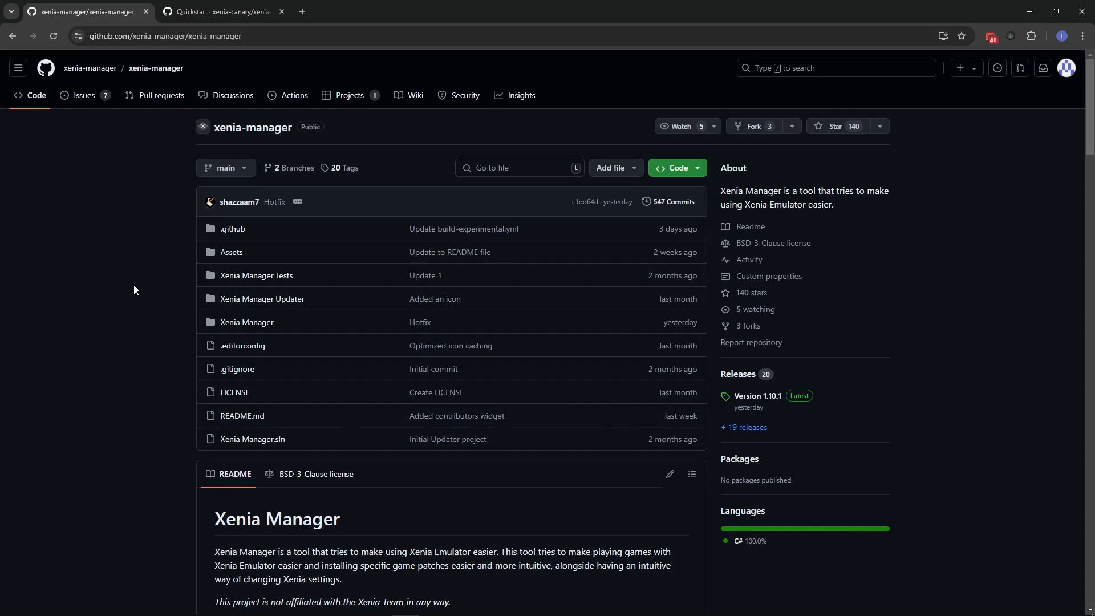
Look over the xenia-manager repository page, then view the Xenia Canary Quickstart wiki page
scroll(133, 290, "down", 1)
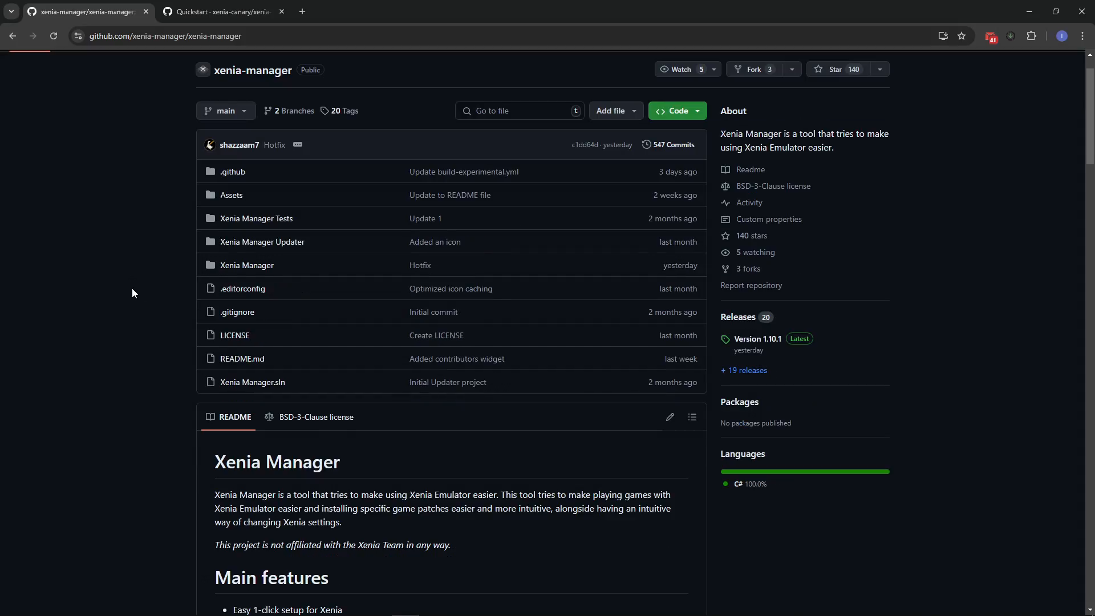
scroll(156, 360, "up", 1)
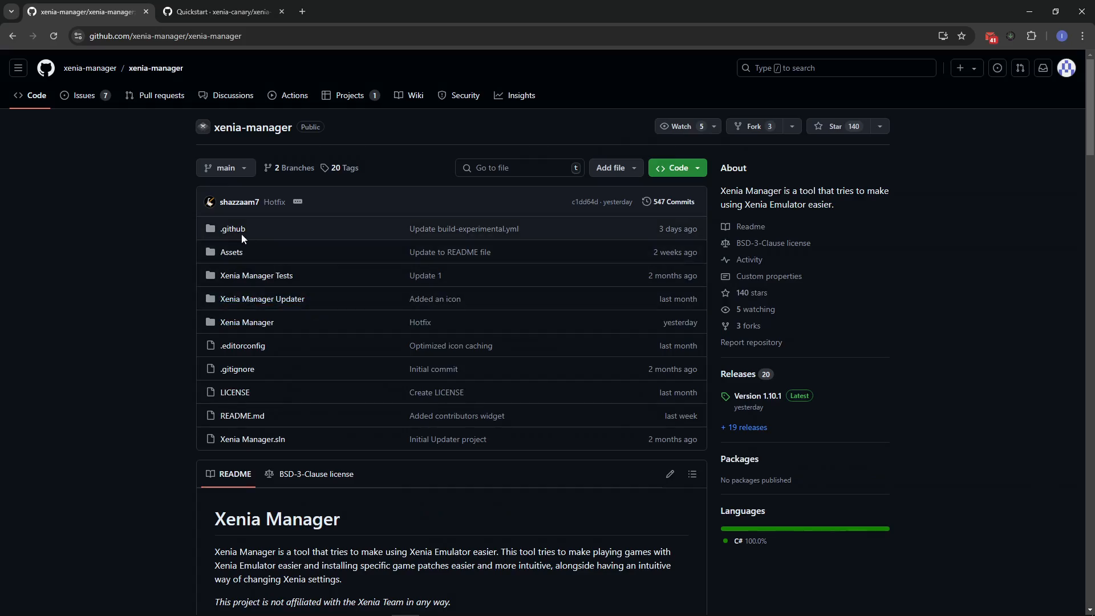
left_click(226, 13)
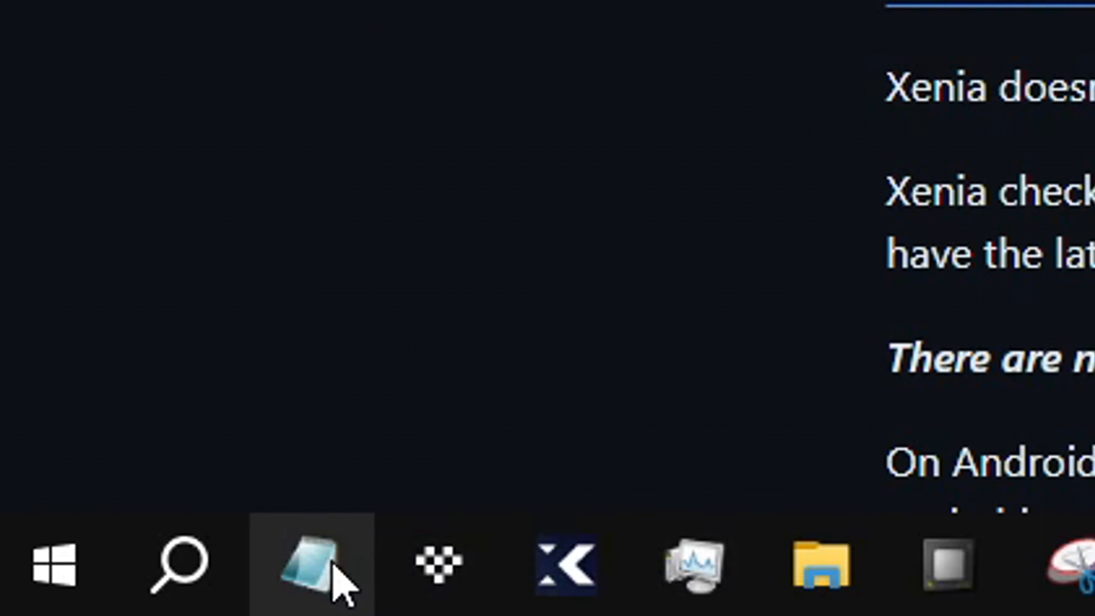
Search Windows for "system information" and open the System Information app
left_click(192, 582)
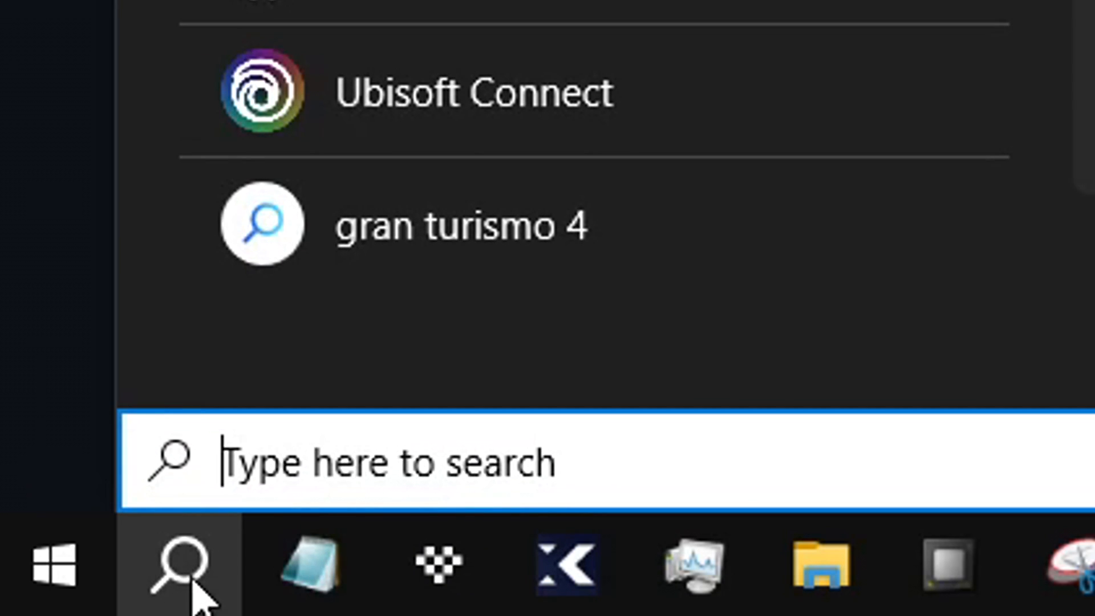
type("system ")
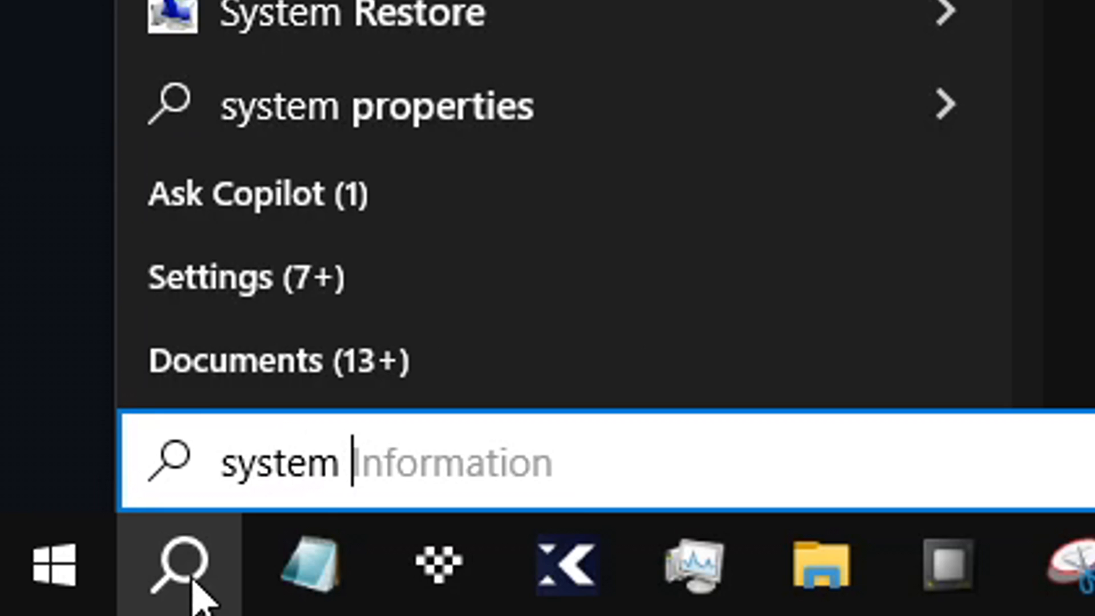
type("information")
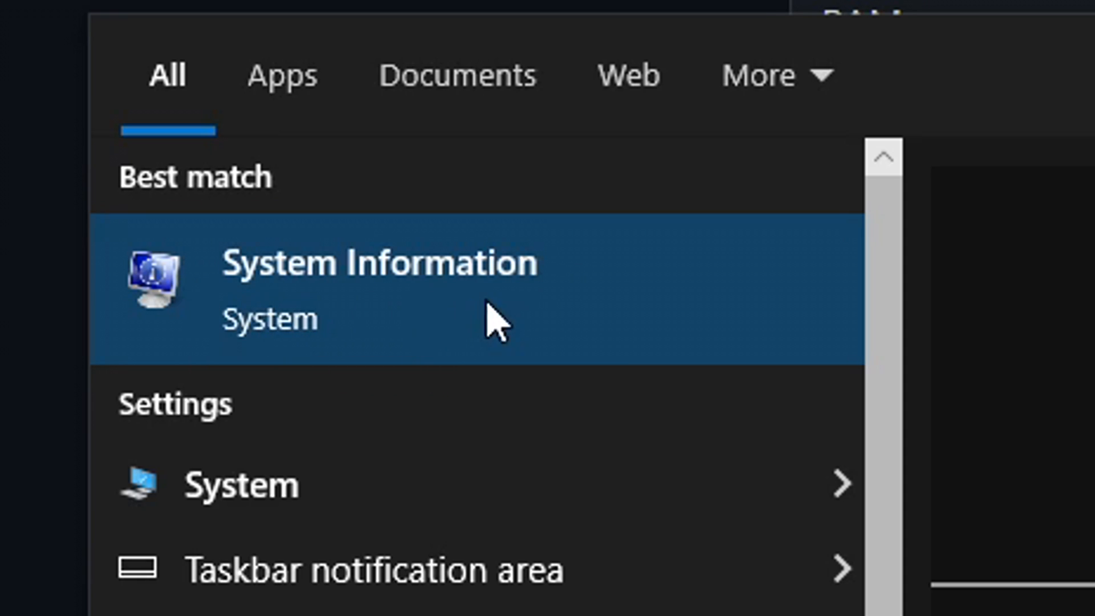
left_click(459, 330)
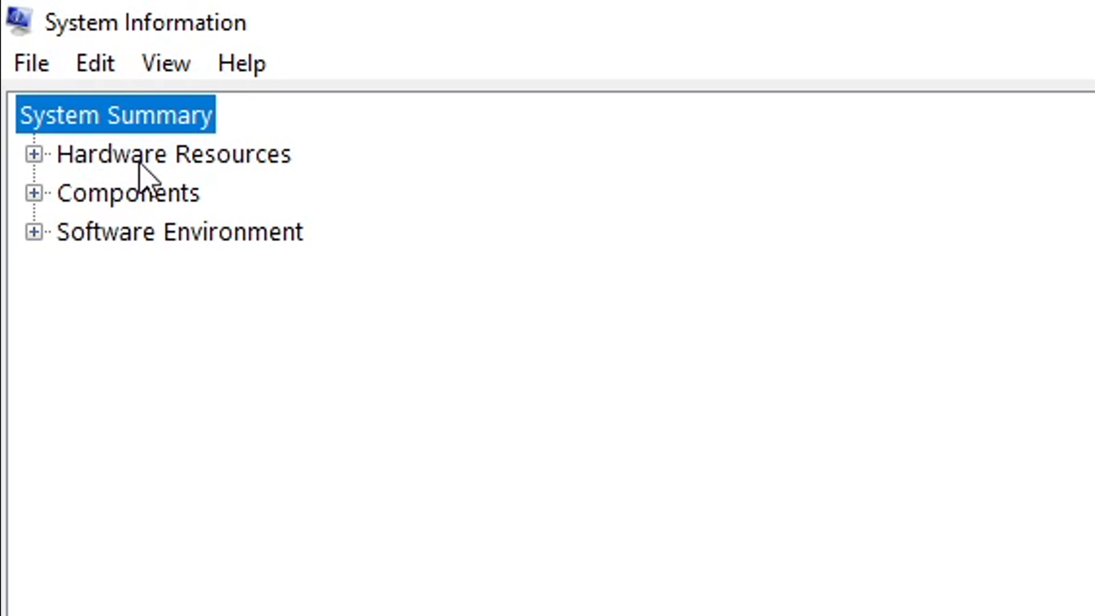
Examine the Conflicts/Sharing list under Hardware Resources to identify the installed graphics card
left_click(35, 157)
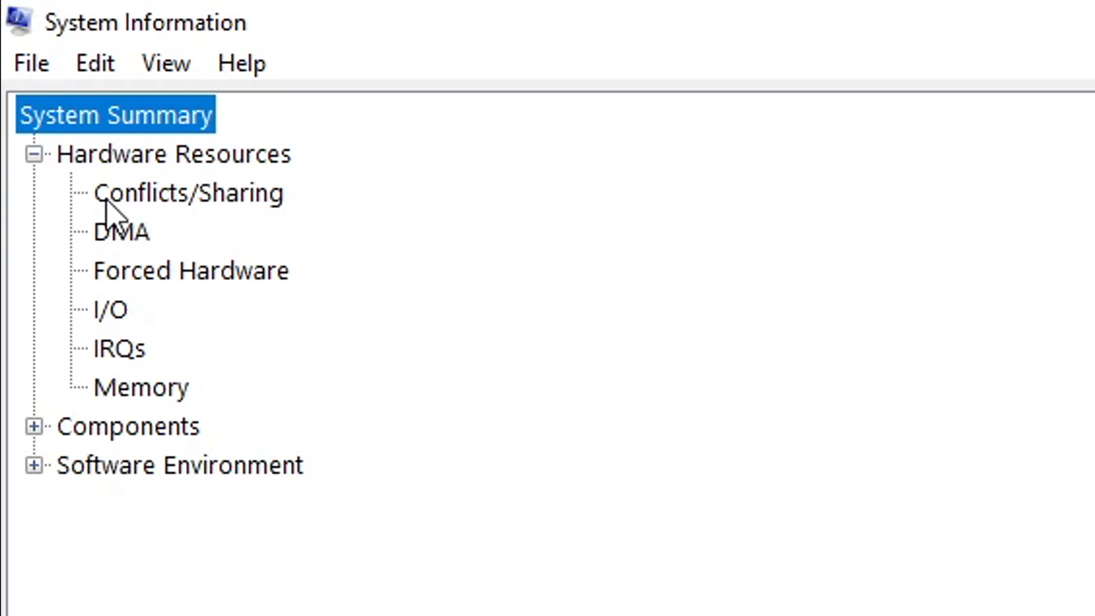
left_click(155, 203)
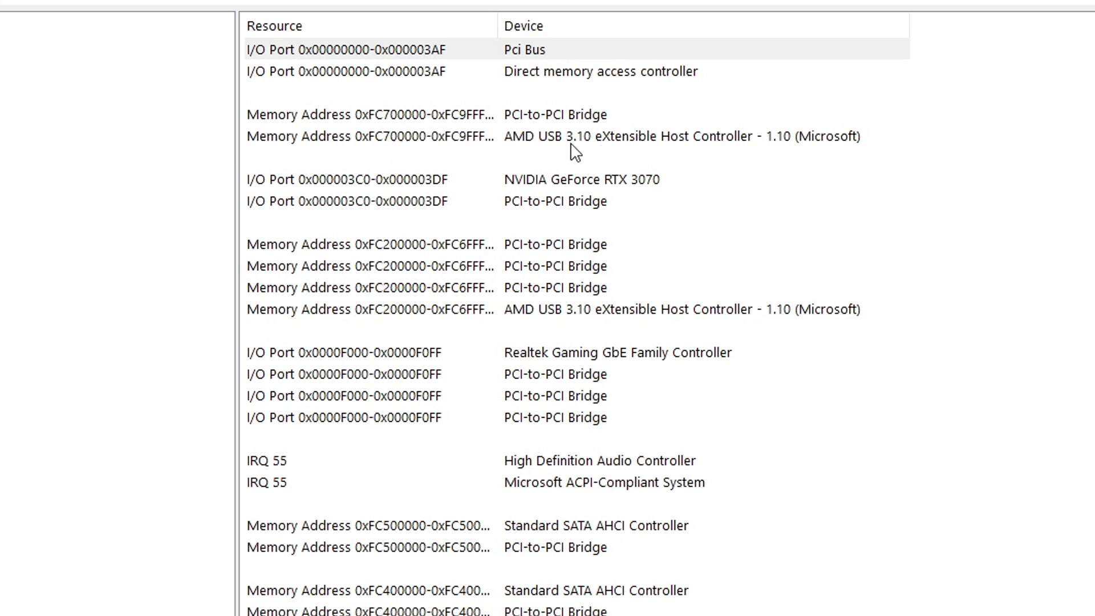
scroll(561, 211, "down", 1)
scroll(573, 216, "down", 1)
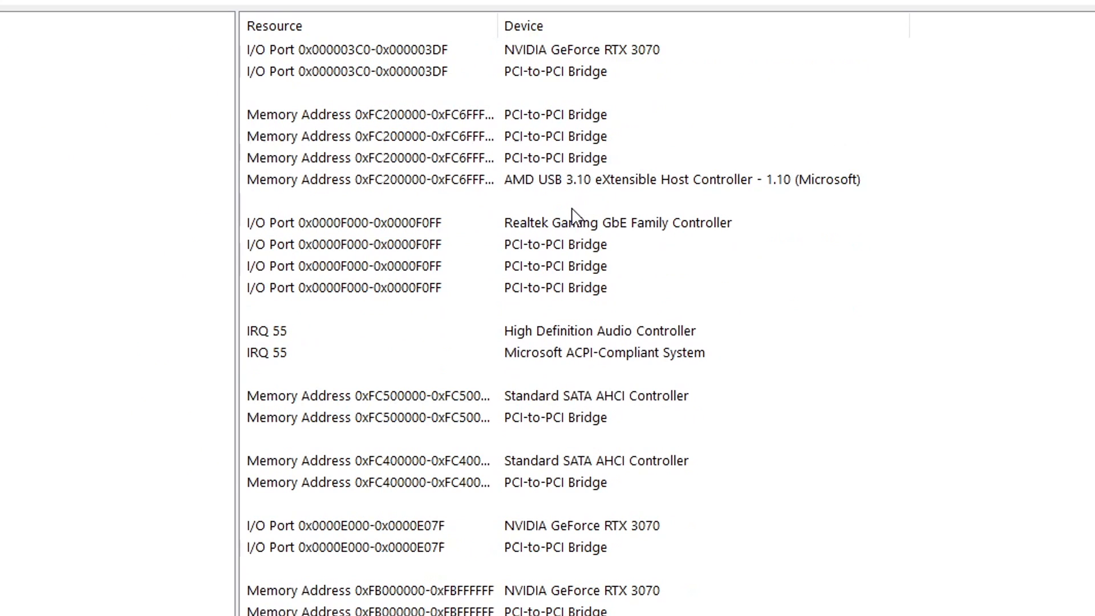
scroll(599, 570, "up", 2)
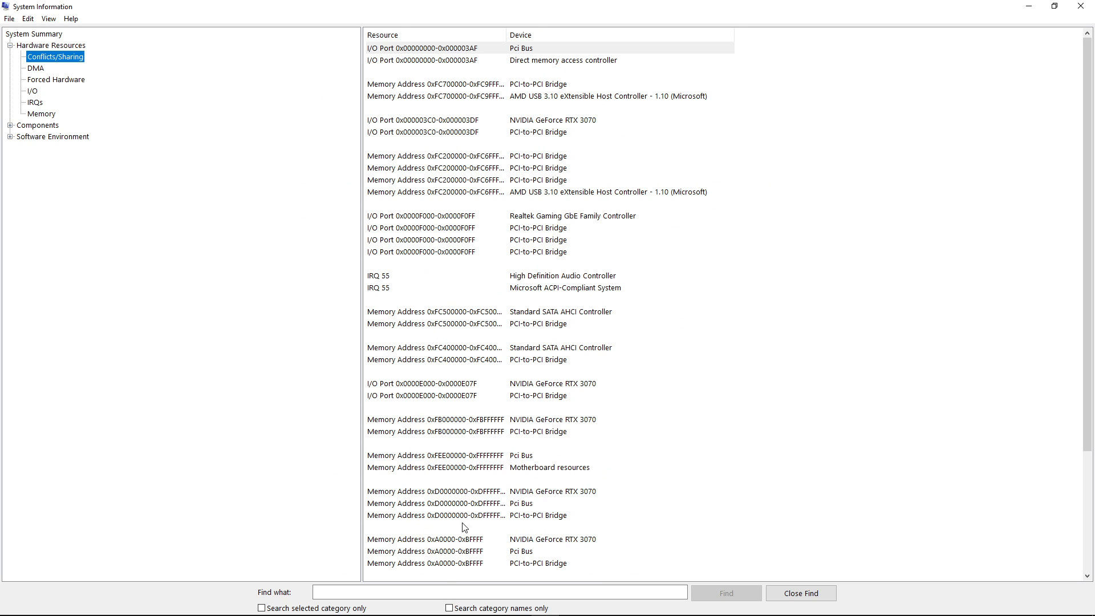
Switch to TechPowerUp in the browser, search its GPU database for "rtx 3070" and review the GeForce RTX 3070 specs, including graphics features
left_click(406, 604)
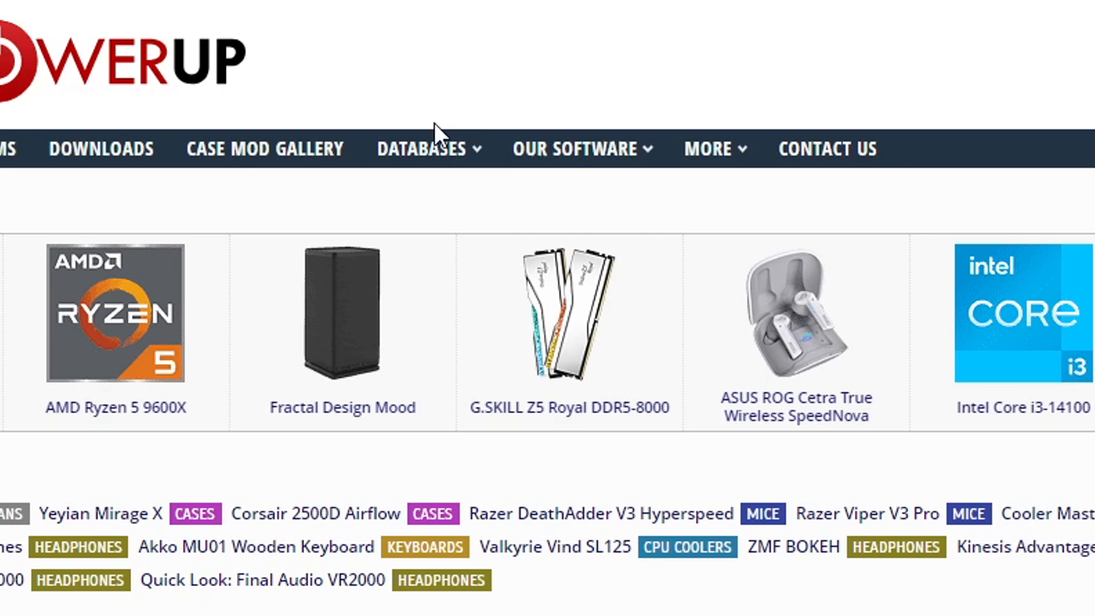
mouse_move(436, 151)
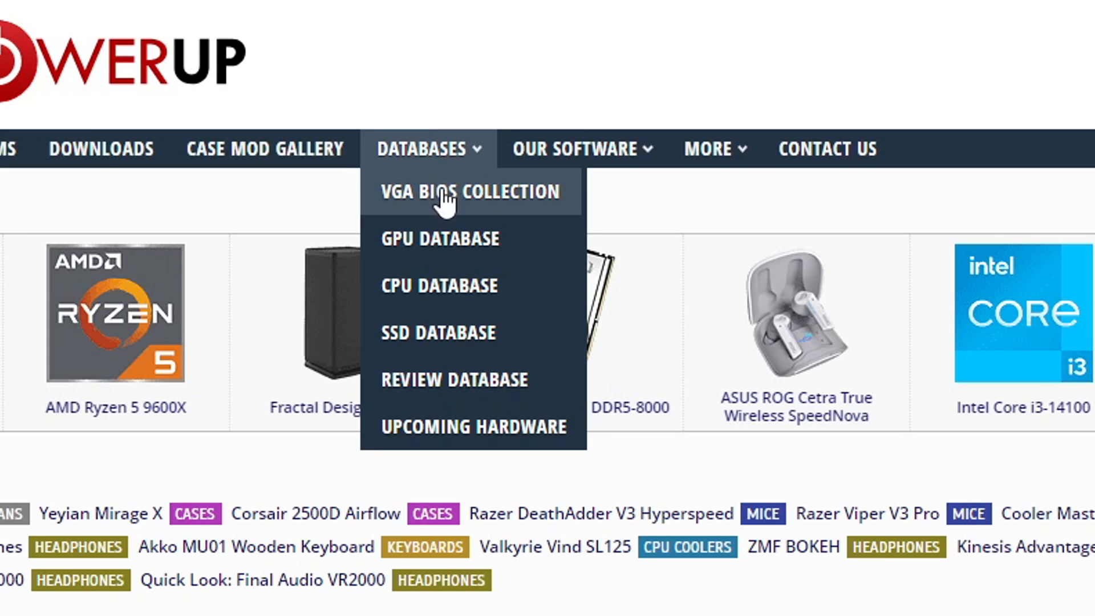
left_click(449, 259)
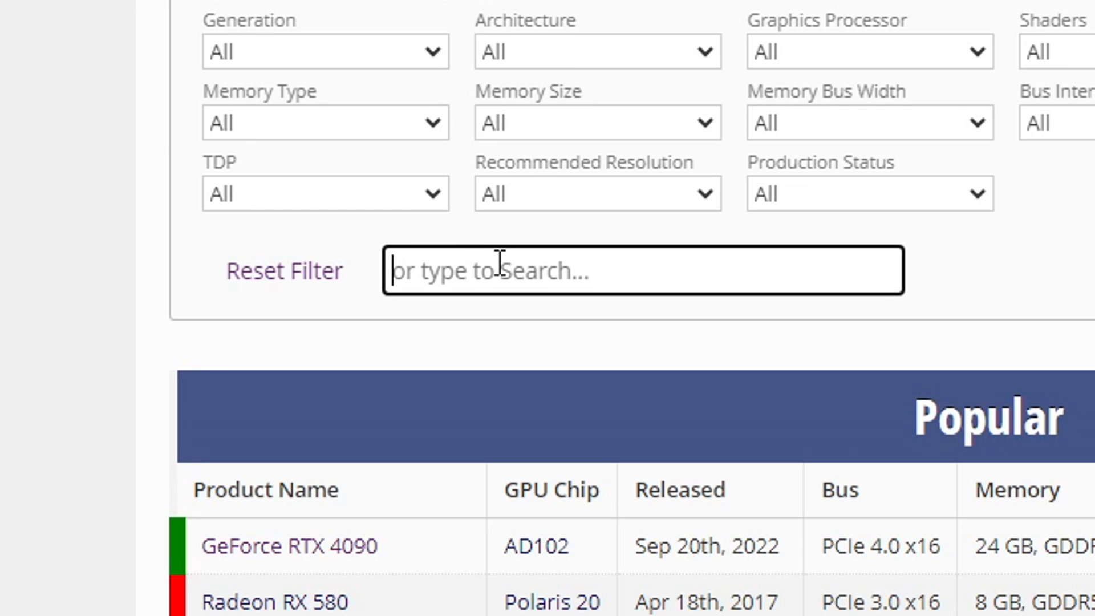
type("rtx 30")
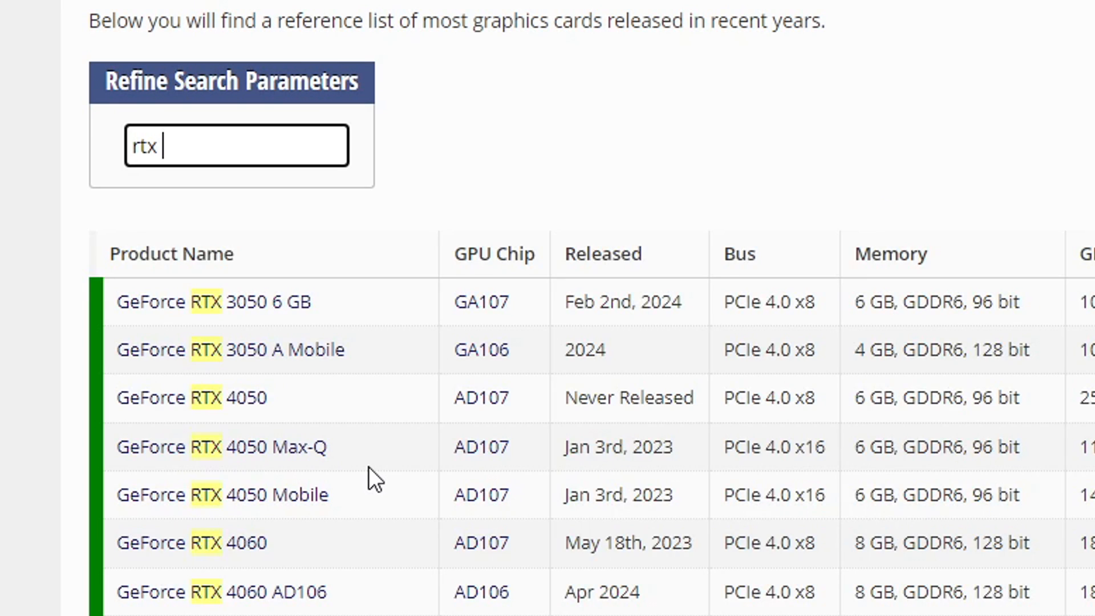
type("70")
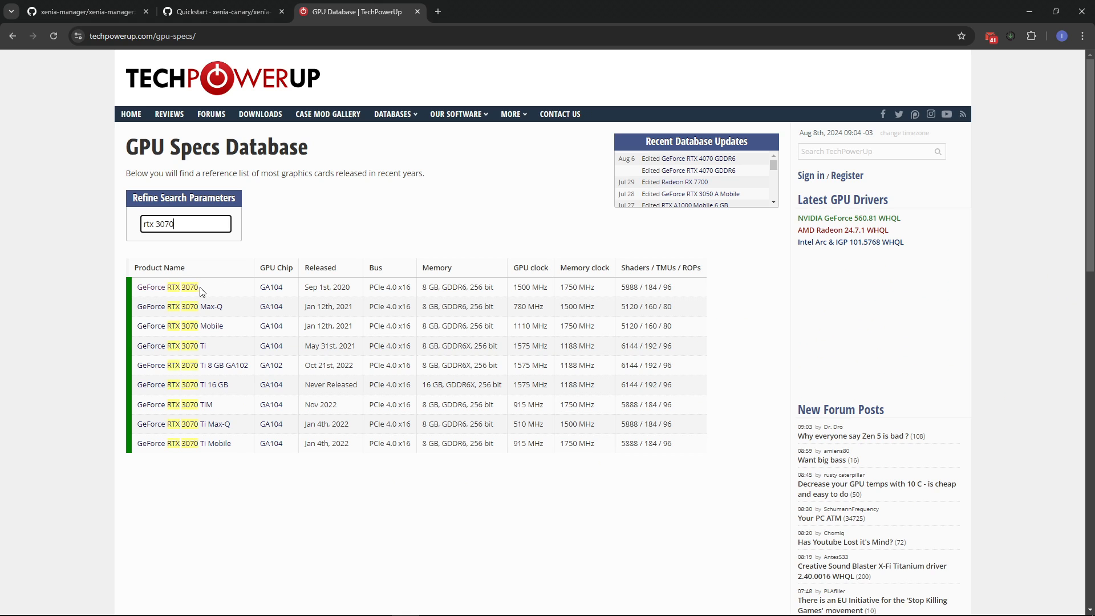
left_click(179, 288)
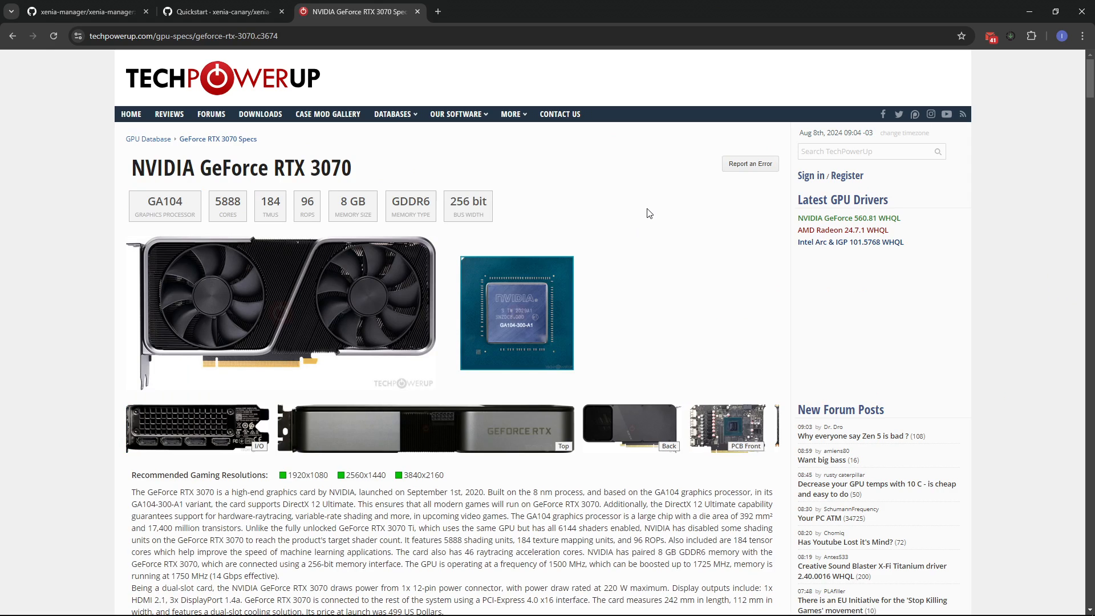
scroll(629, 230, "down", 10)
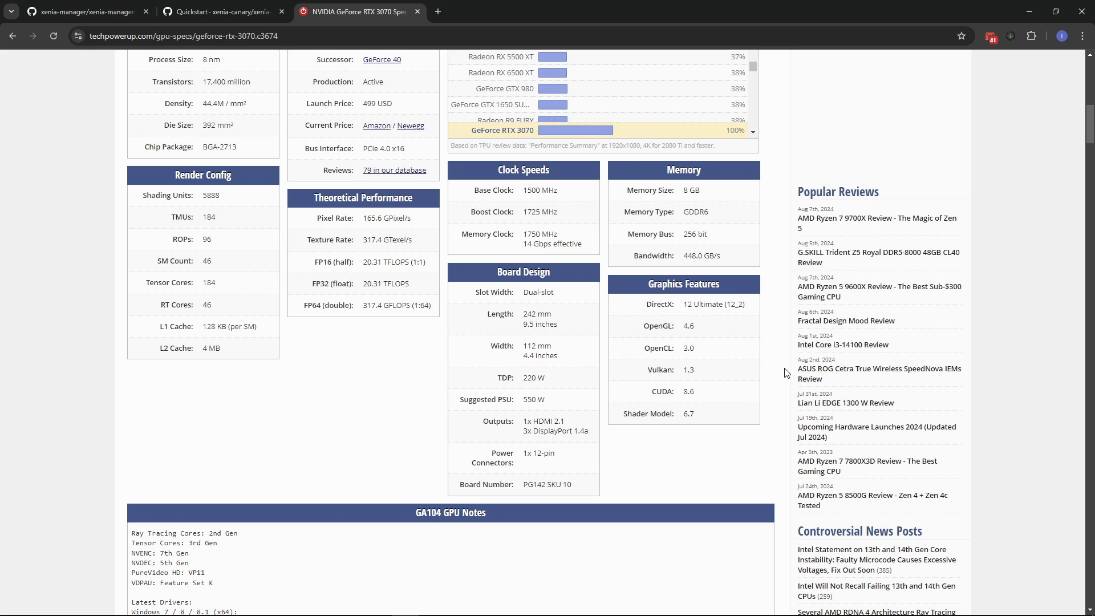
scroll(785, 369, "up", 12)
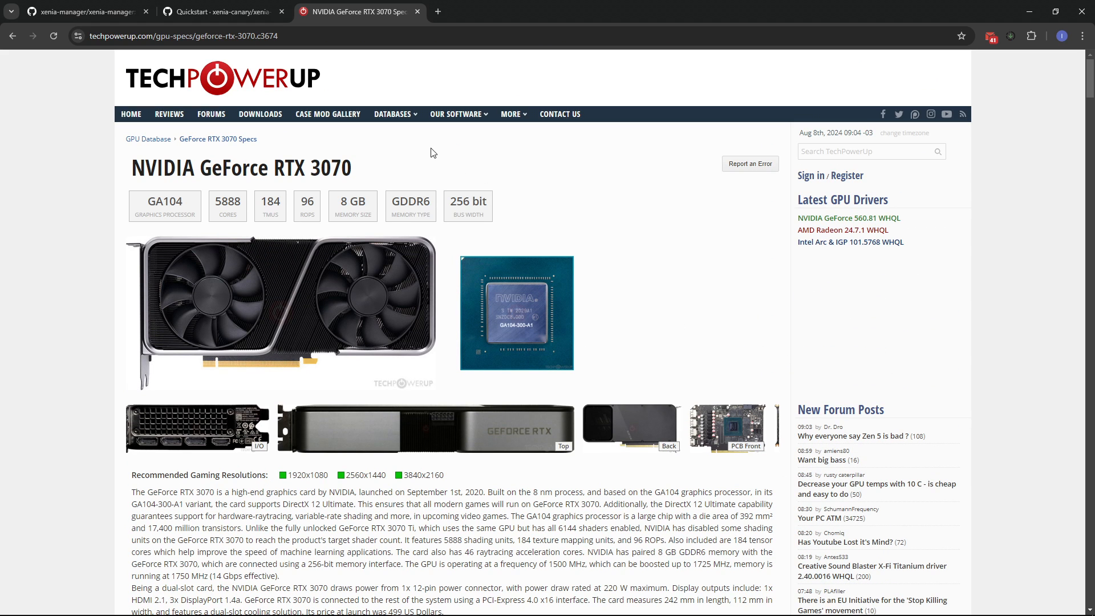
Search TechPowerUp's CPU database for "ryzen 7 5800x" and open the Ryzen 7 5800X specs page
mouse_move(398, 118)
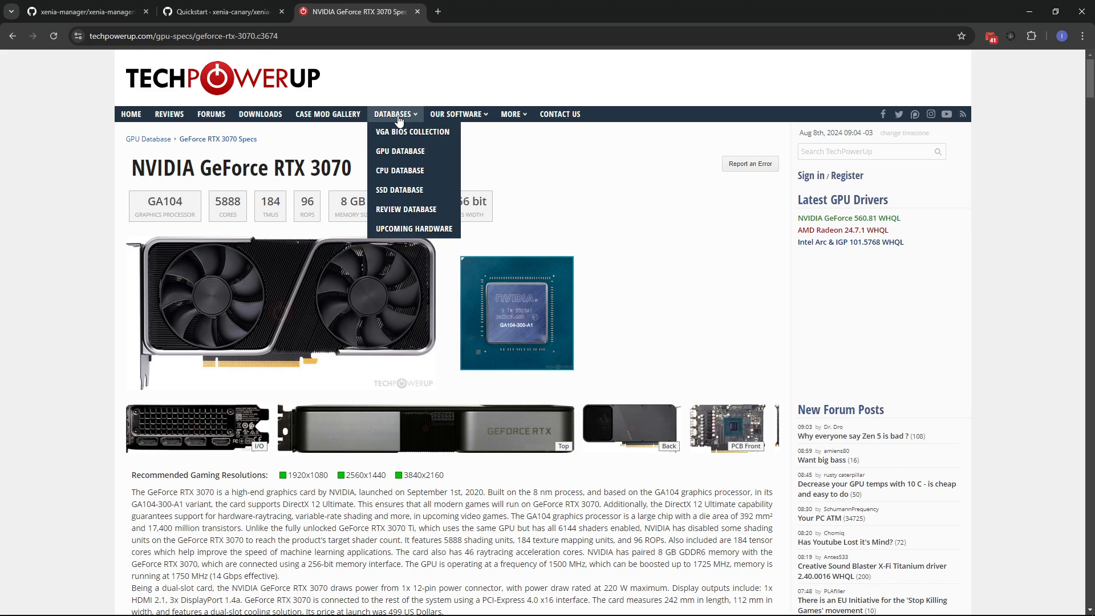
left_click(409, 177)
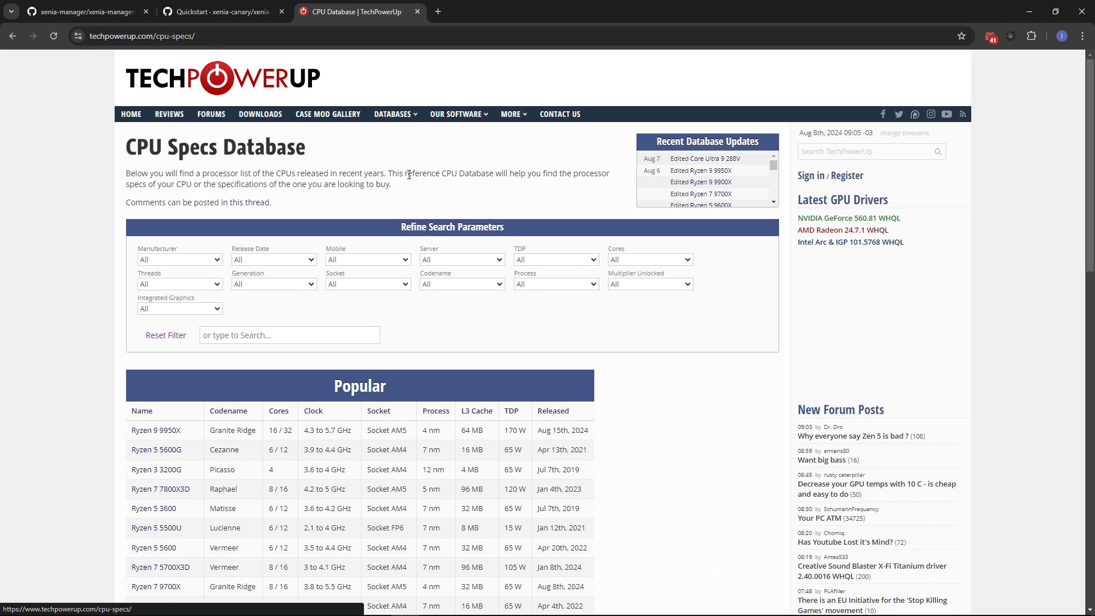
left_click(239, 336)
type("r")
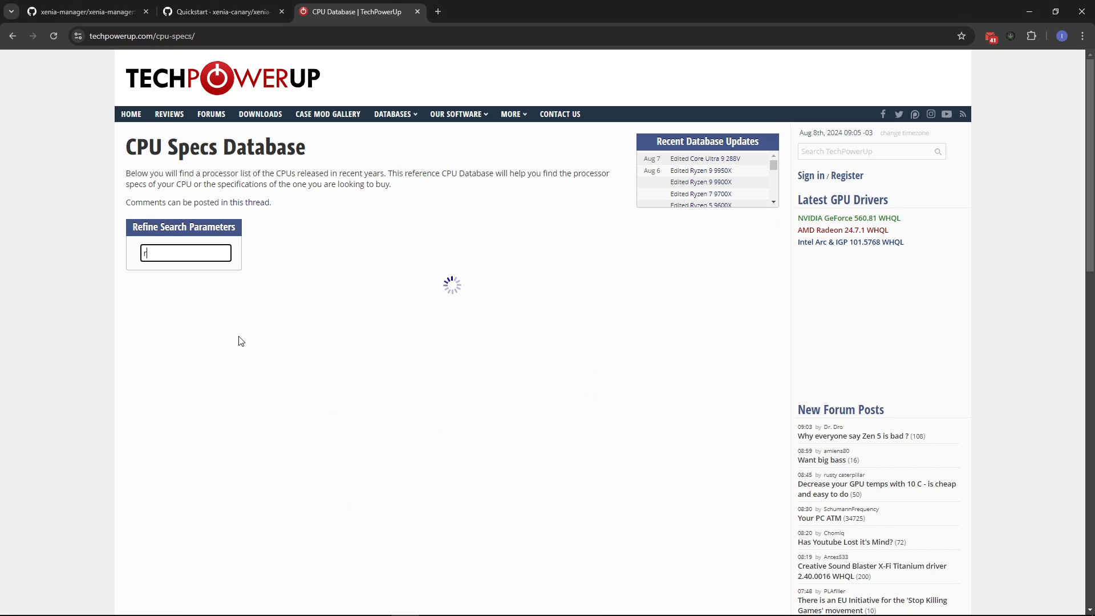
type("yzen 7 5800x")
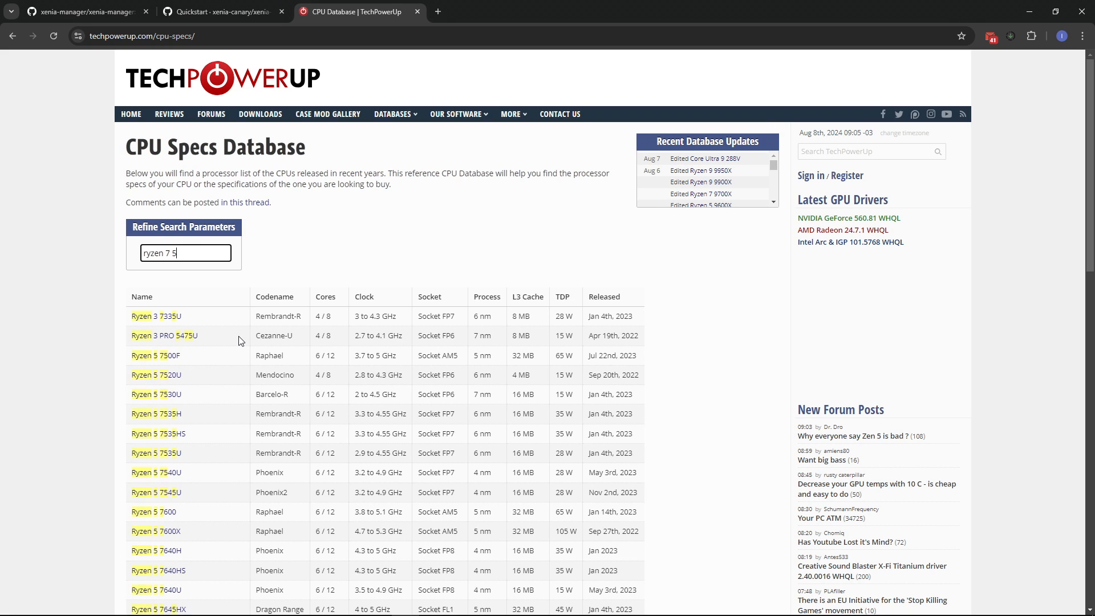
left_click(155, 316)
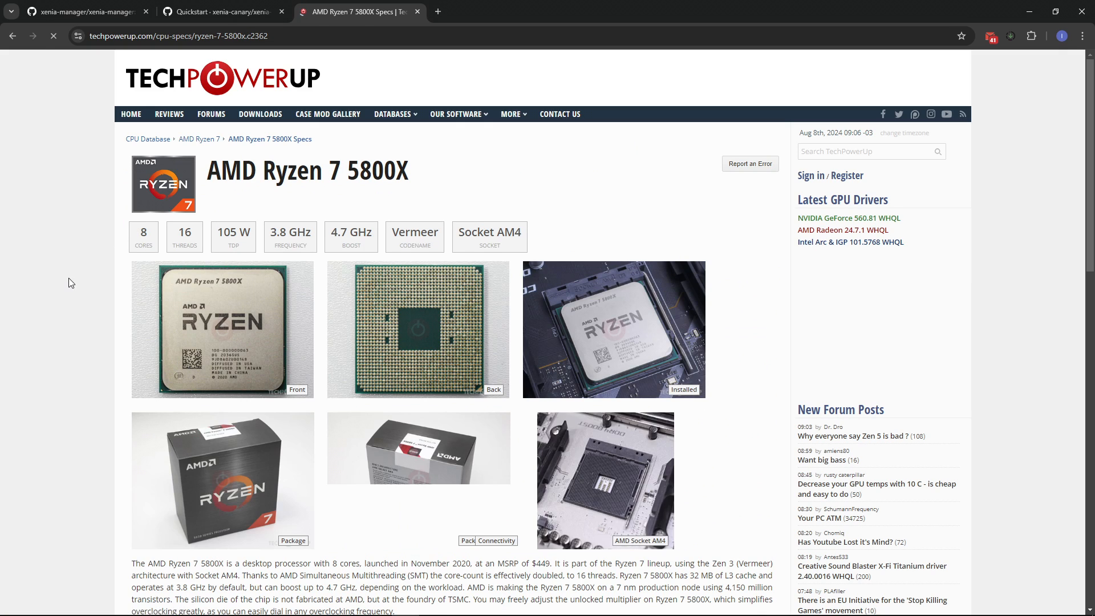
Check the Ryzen 7 5800X's Features list for AVX support and highlight the AVX entry
scroll(69, 275, "down", 7)
scroll(64, 273, "down", 7)
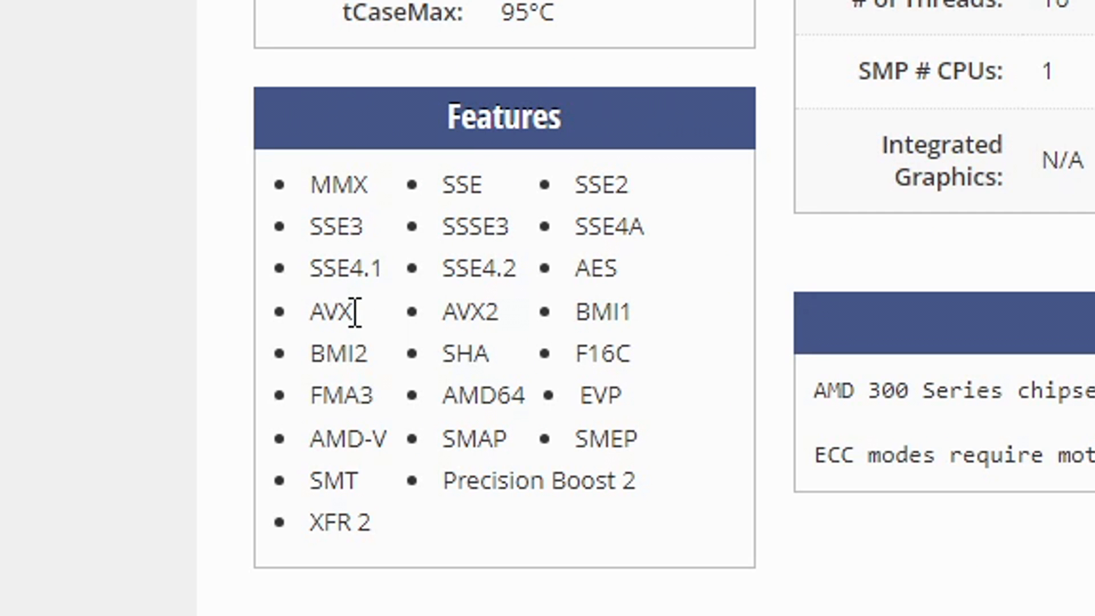
left_click_drag(354, 313, 310, 311)
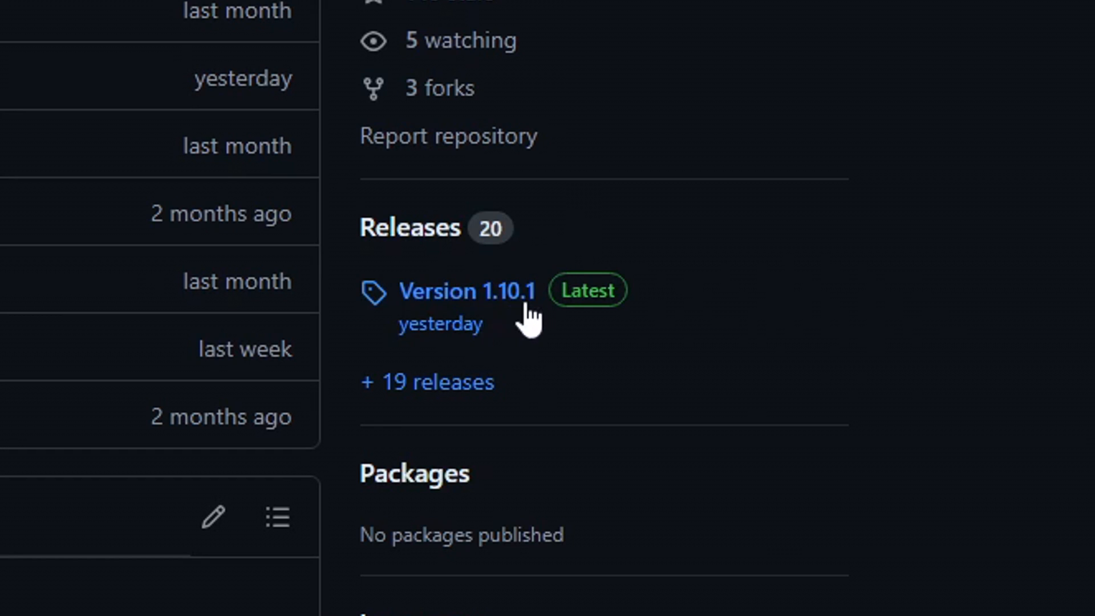
Open the latest xenia-manager release, Version 1.10.1, from the GitHub repository
left_click(468, 292)
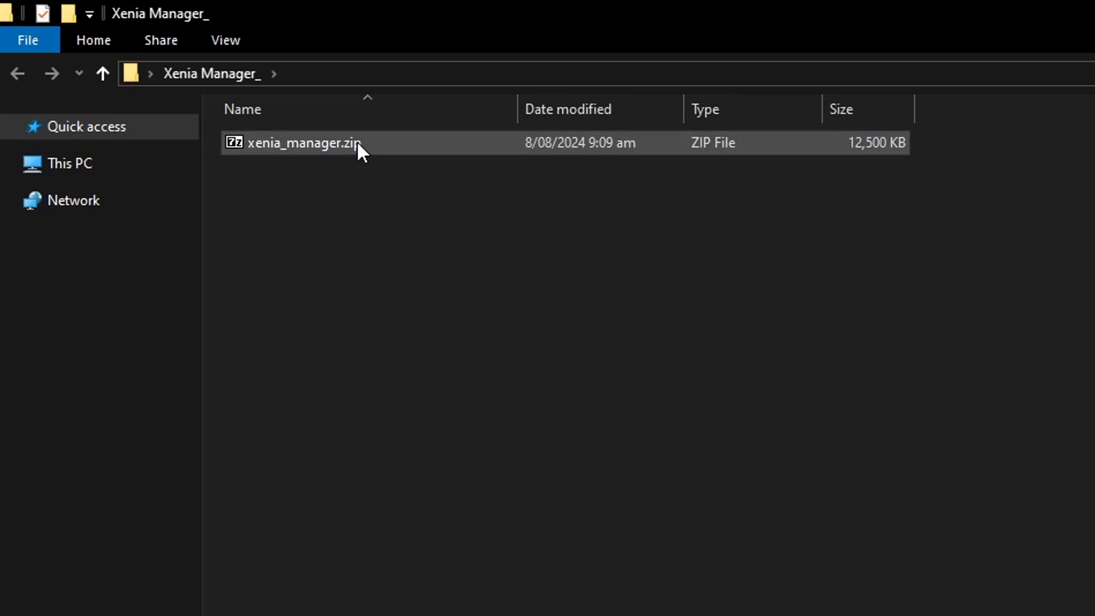
In File Explorer, extract xenia_manager.zip directly into the Xenia Manager_ folder with 7-Zip and delete the archive
left_click(337, 144)
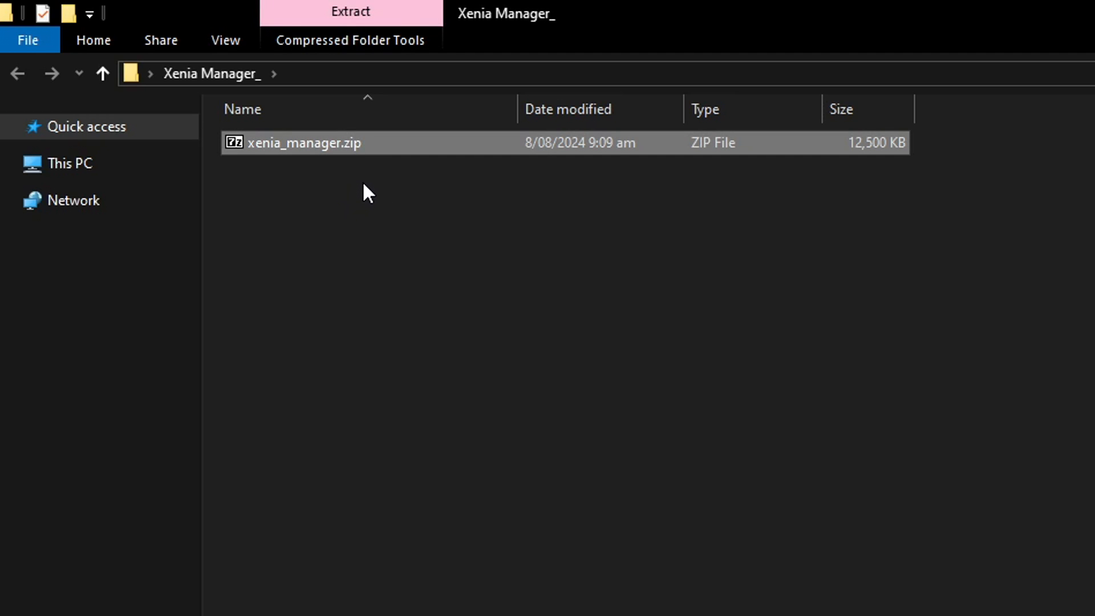
right_click(336, 143)
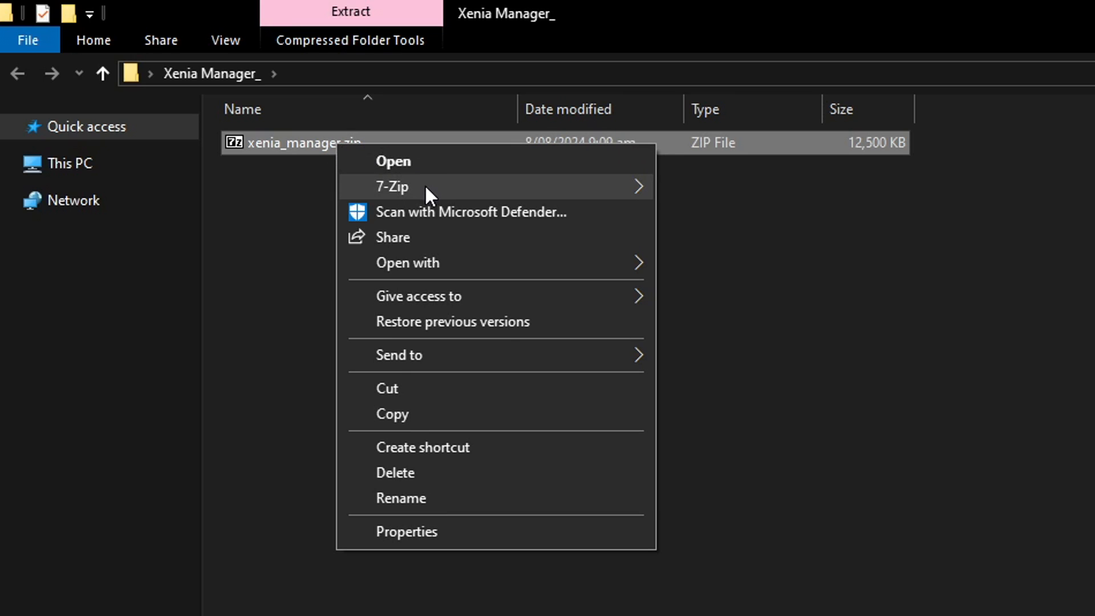
mouse_move(418, 187)
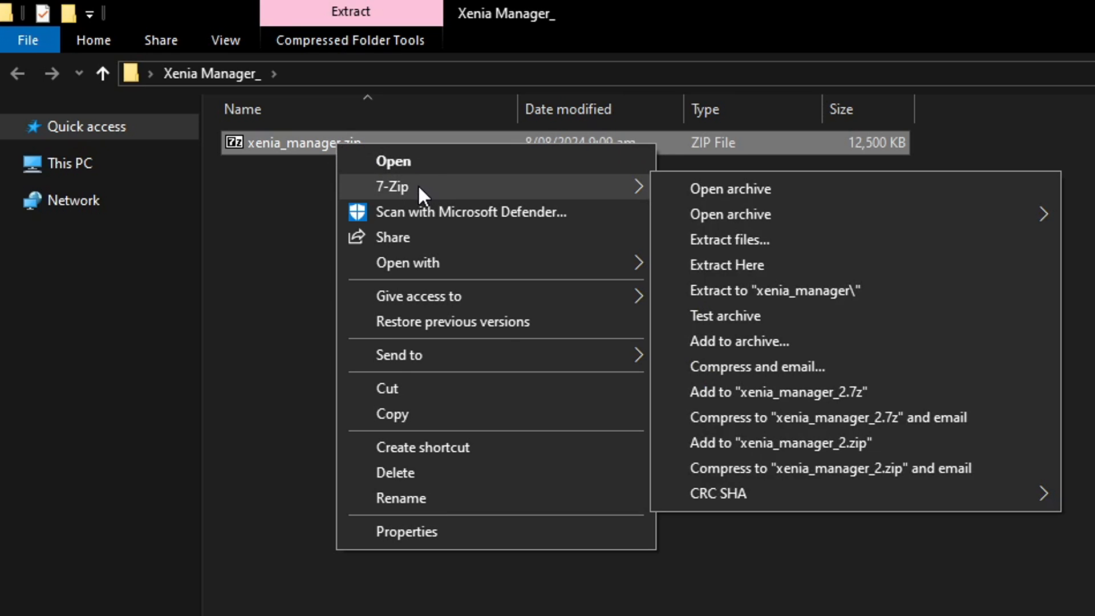
left_click(752, 268)
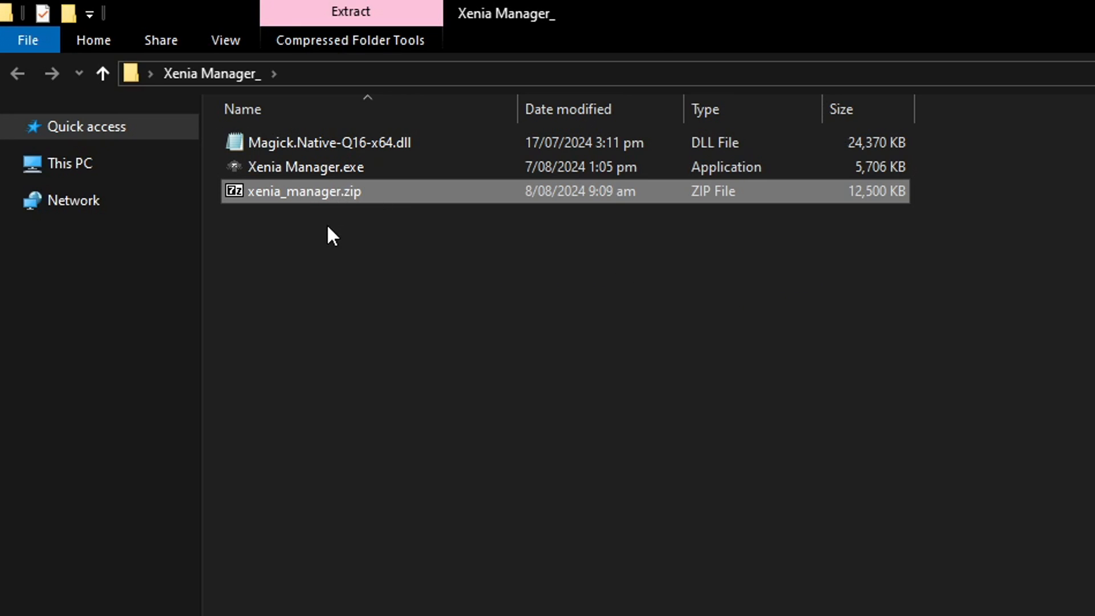
key("Delete")
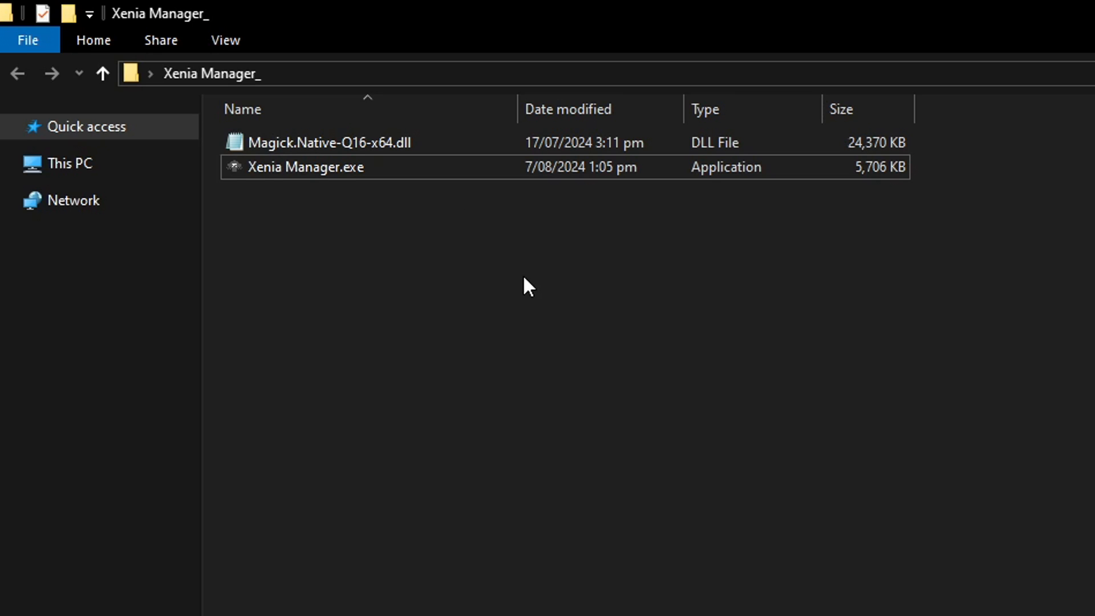
Launch Xenia Manager.exe, install Xenia Canary and dismiss the installation message
left_click(308, 171)
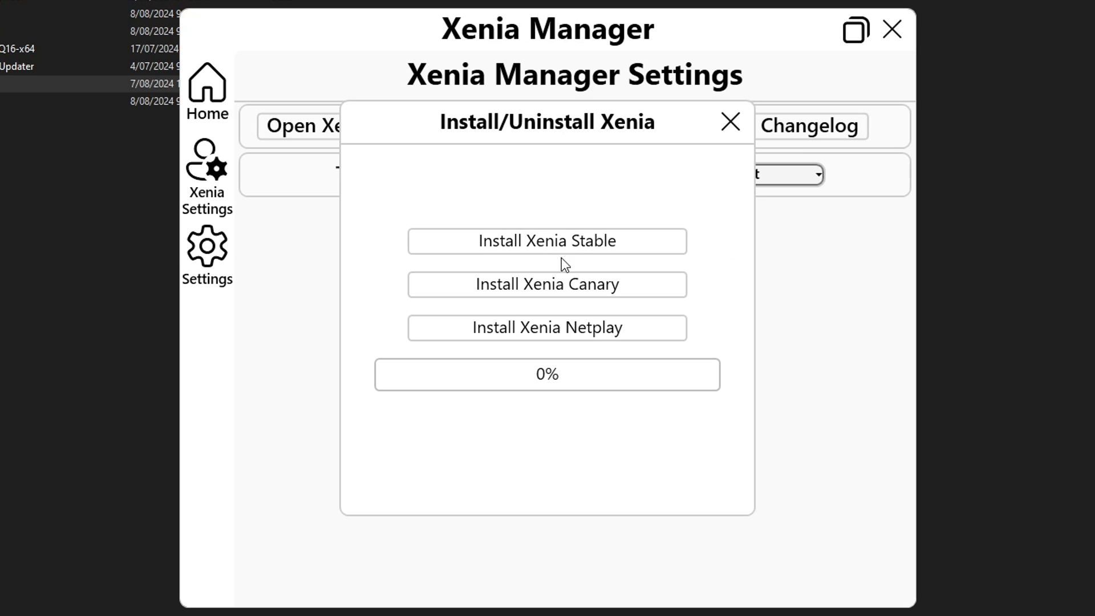
left_click(573, 297)
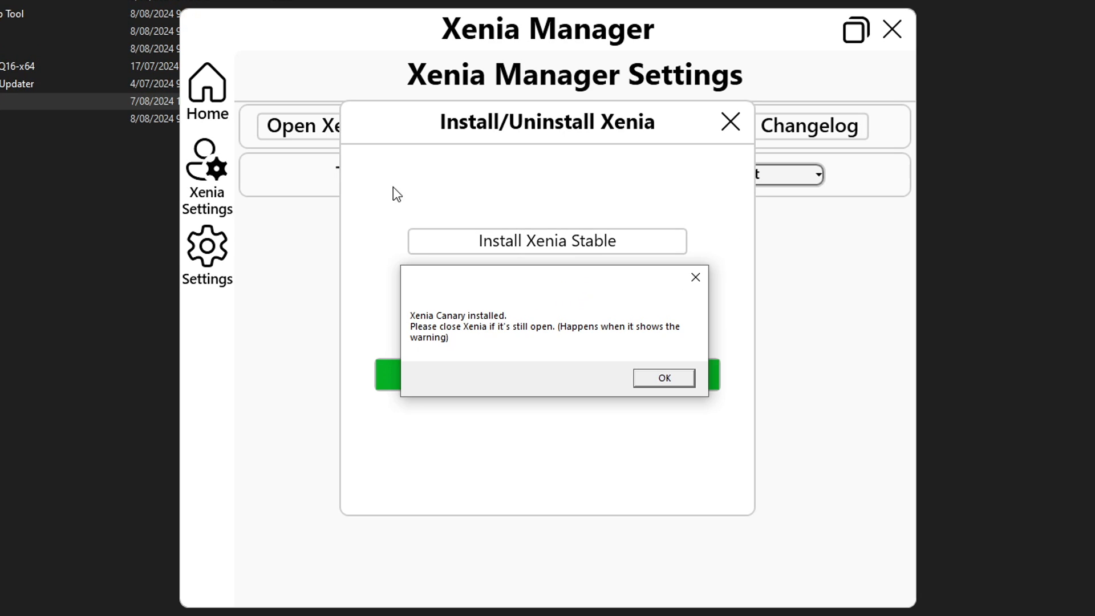
left_click(663, 378)
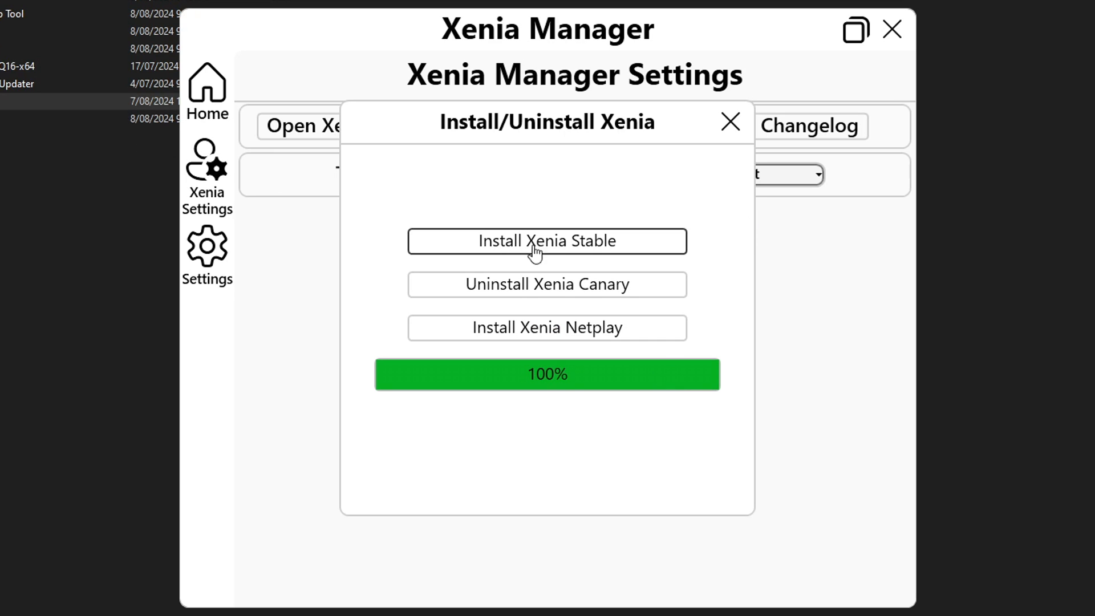
Install Xenia Stable alongside Canary, dismiss the installation message and return to the Home page
left_click(567, 240)
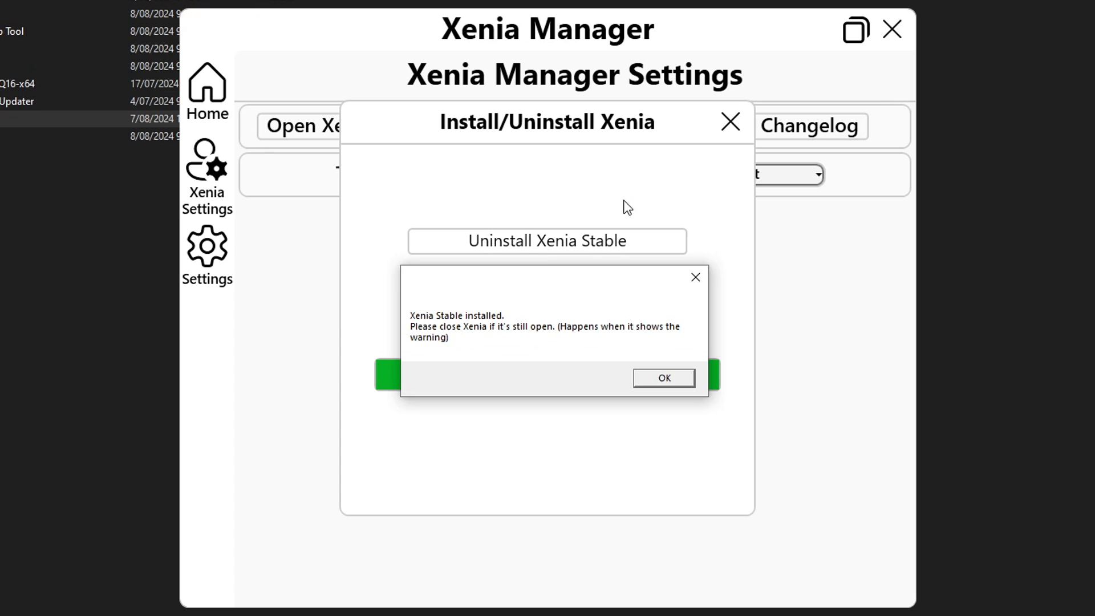
left_click(668, 379)
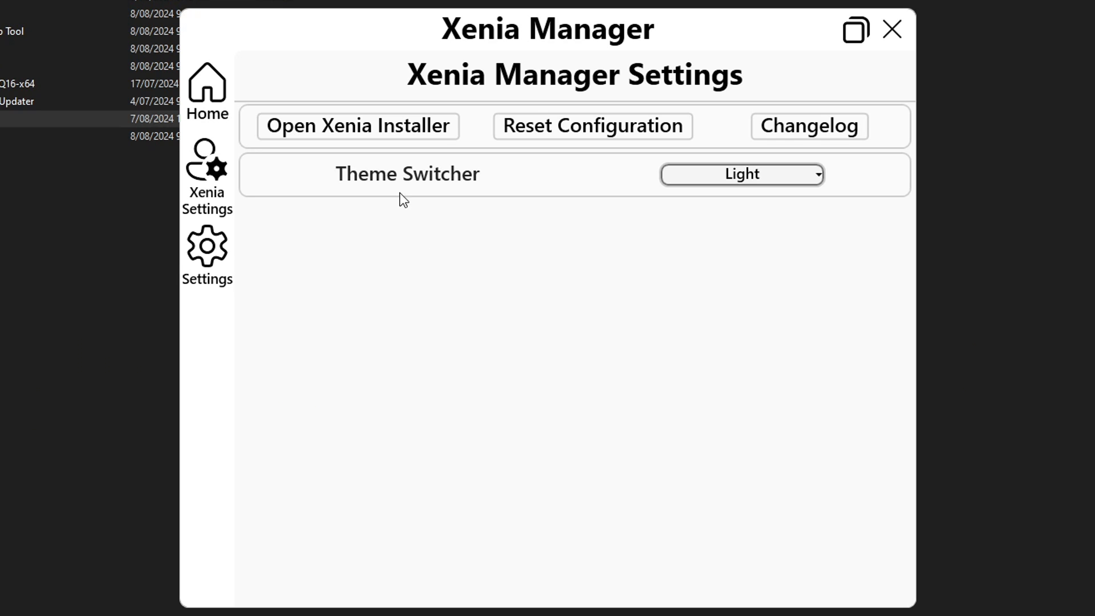
left_click(222, 102)
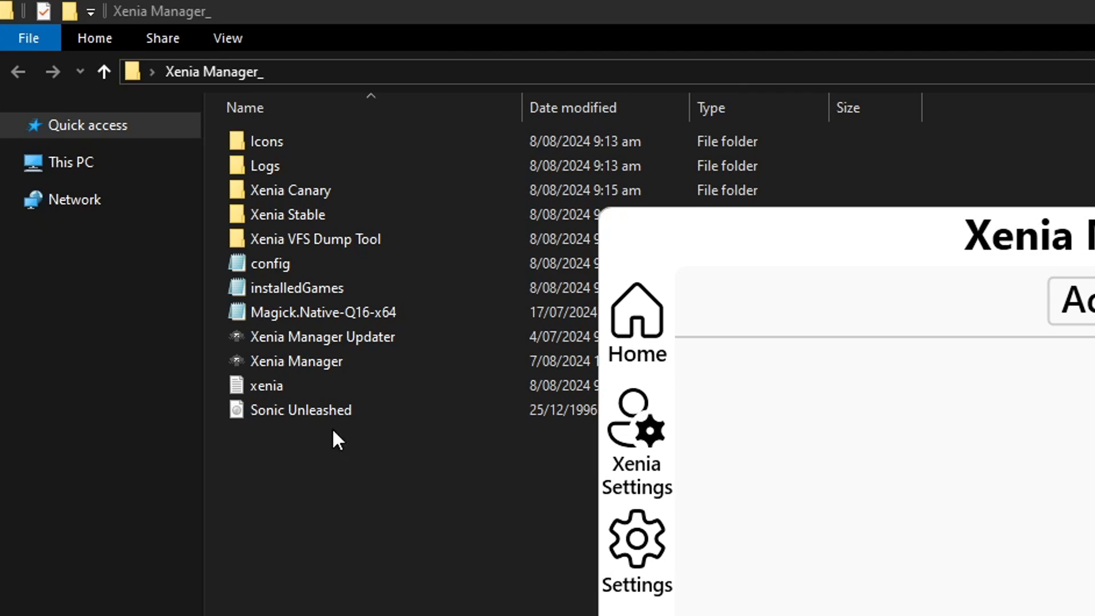
Add the Sonic Unleashed disc image as a Canary game, matching it to the SONIC UNLEASHED entry from Xbox Marketplace
left_click(357, 410)
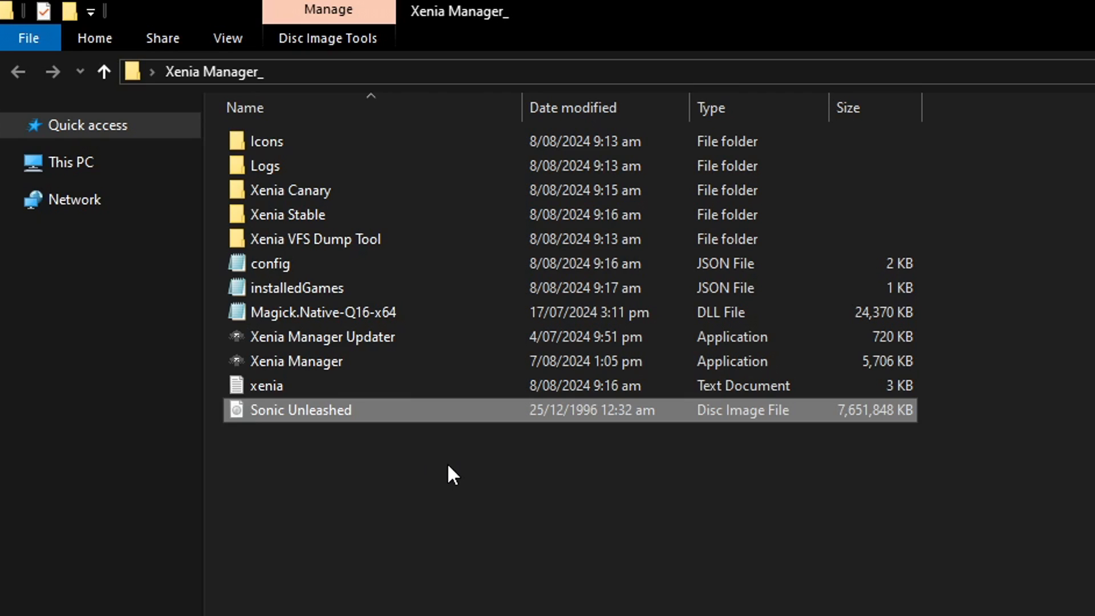
left_click(425, 470)
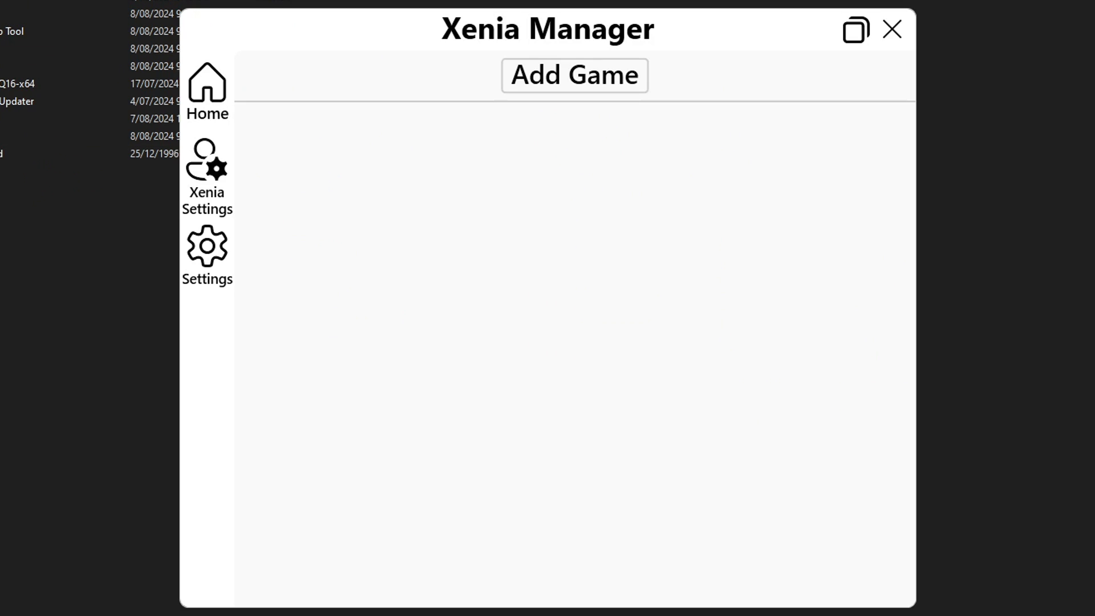
left_click(625, 95)
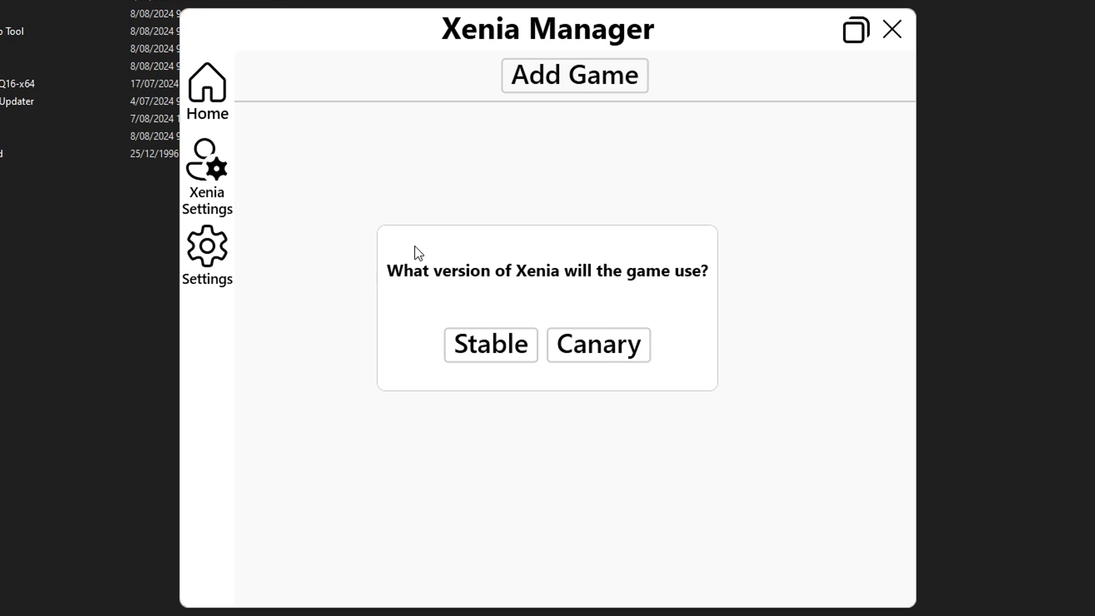
left_click(598, 355)
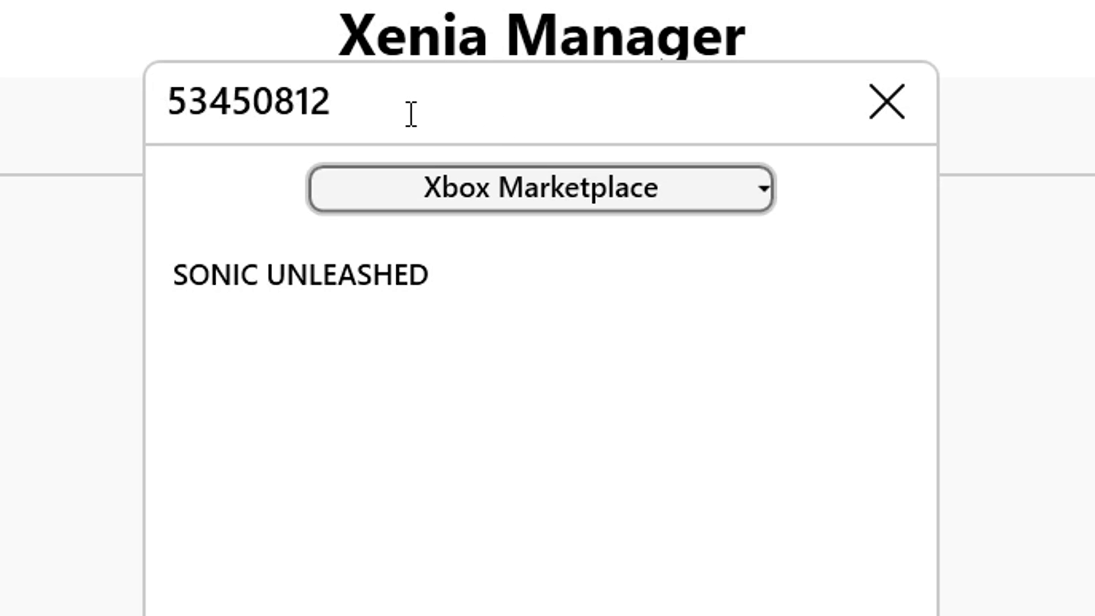
left_click_drag(342, 107, 202, 109)
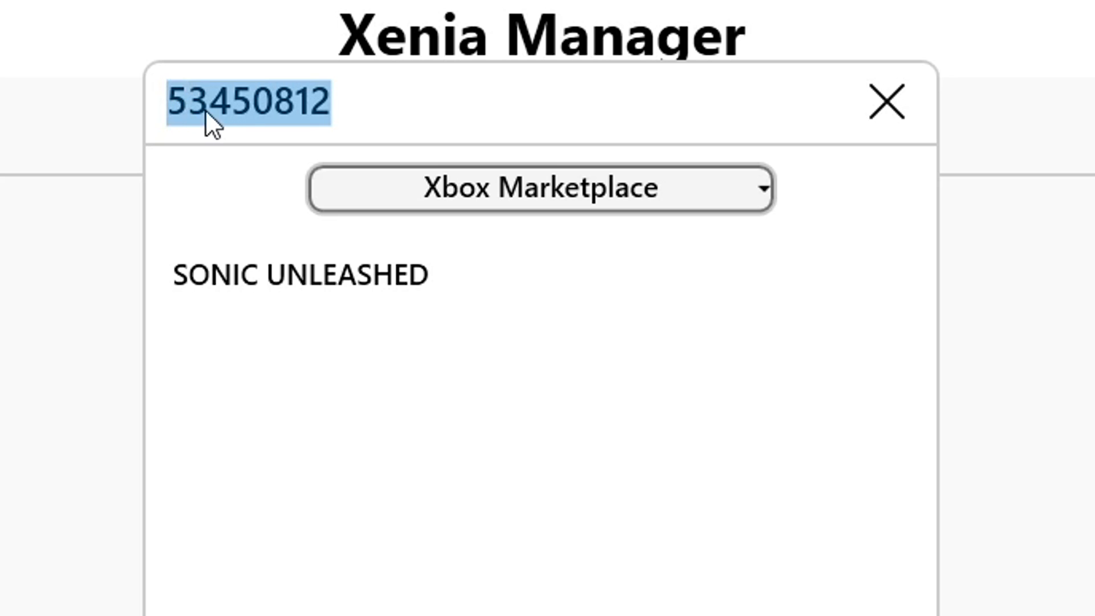
left_click(311, 103)
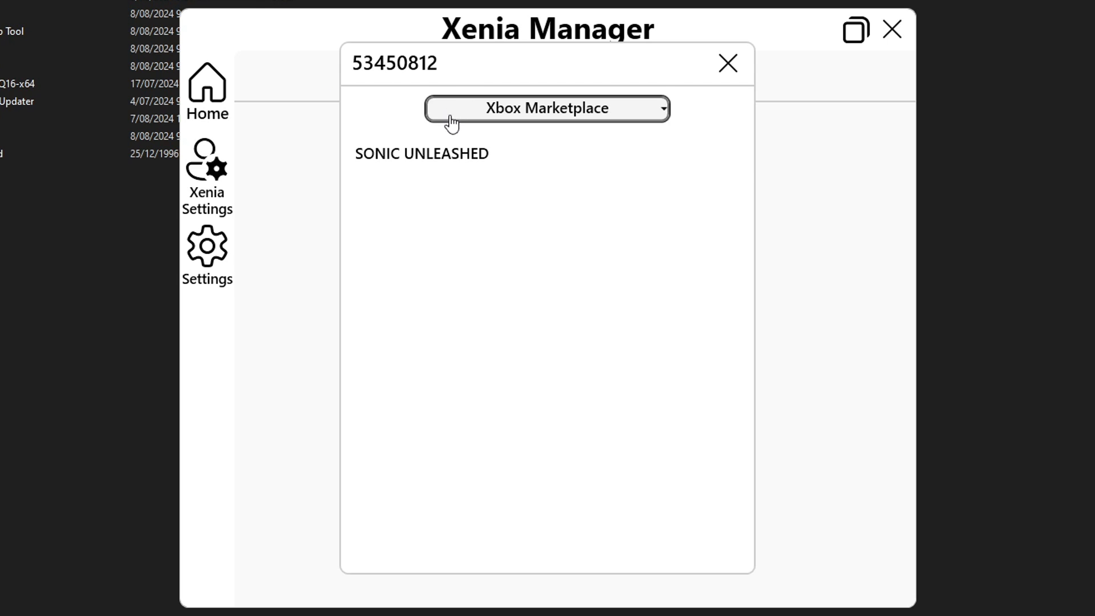
left_click(442, 155)
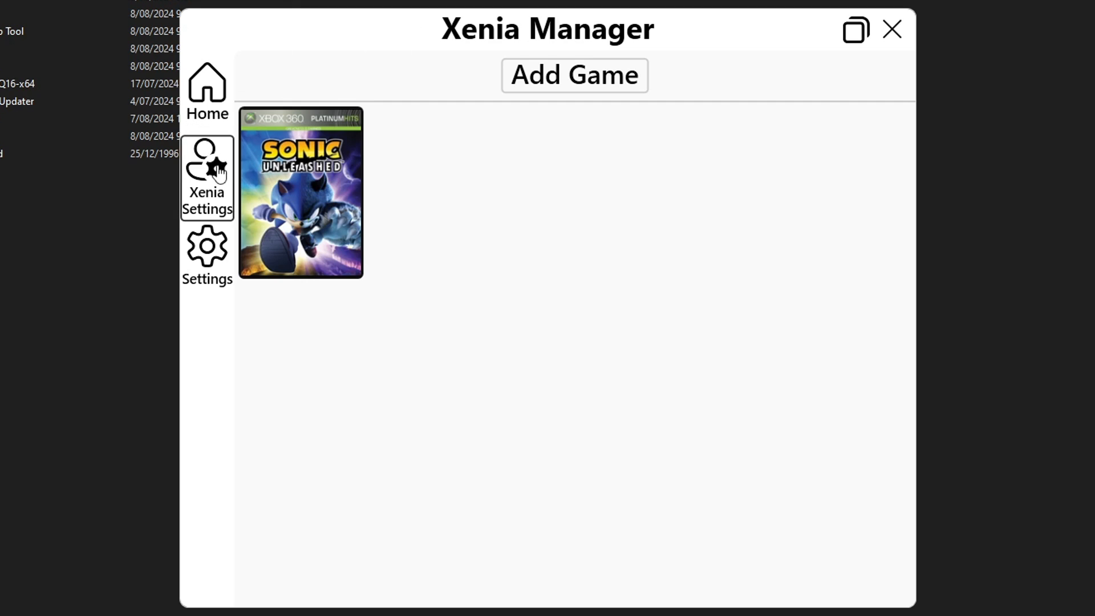
Open the Xenia settings, look at the SONIC UNLEASHED profile and switch to the Xenia Canary Profile
left_click(207, 183)
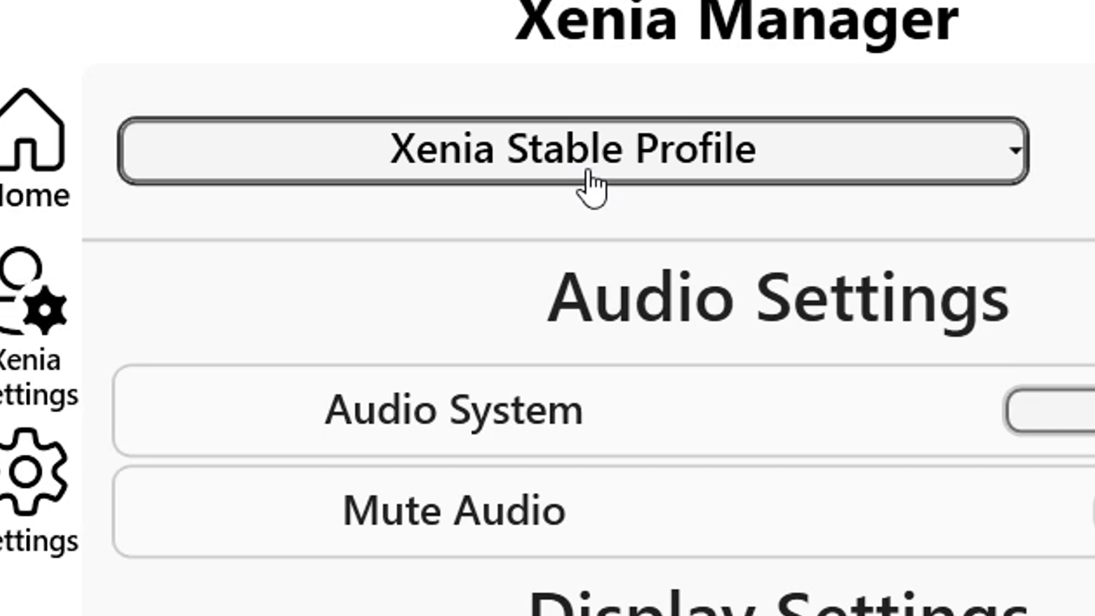
left_click(475, 95)
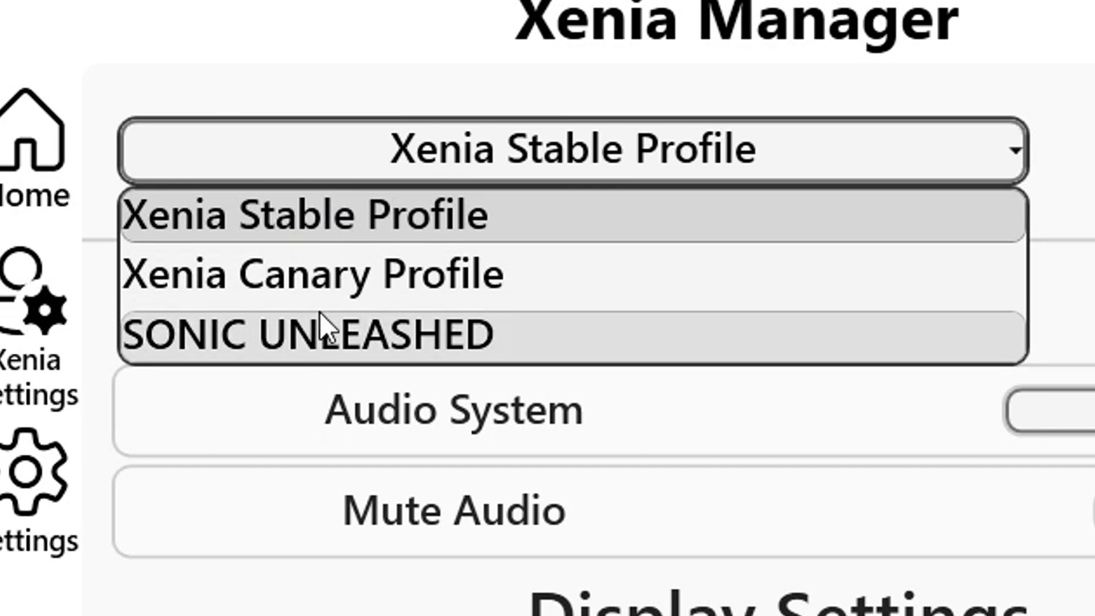
left_click(523, 149)
left_click(598, 155)
left_click(333, 327)
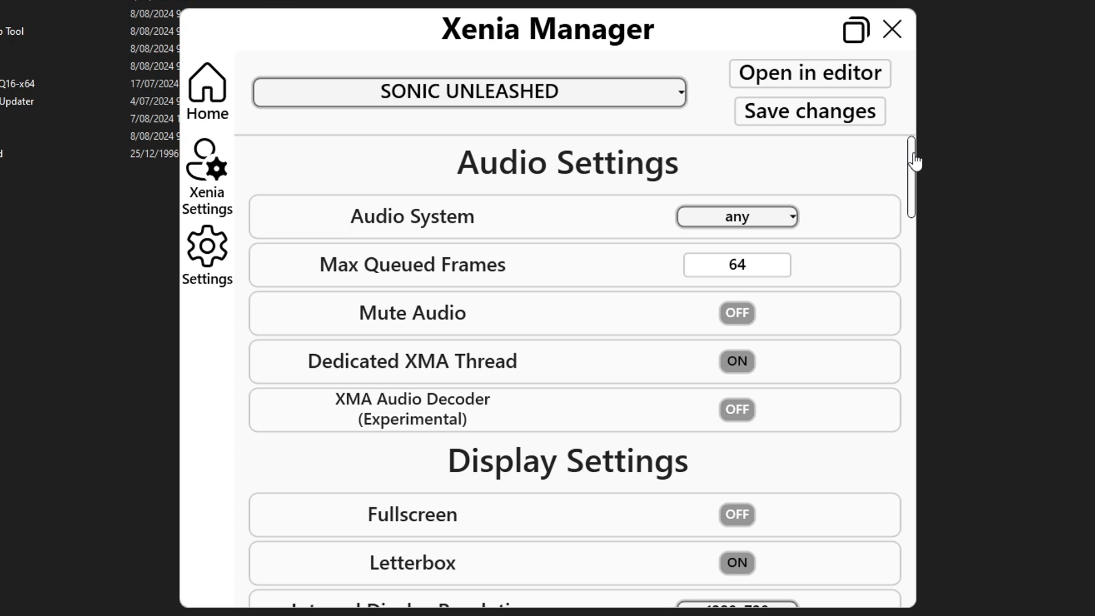
mouse_move(914, 161)
left_mouse_down()
mouse_move(914, 209)
mouse_move(913, 162)
left_mouse_up()
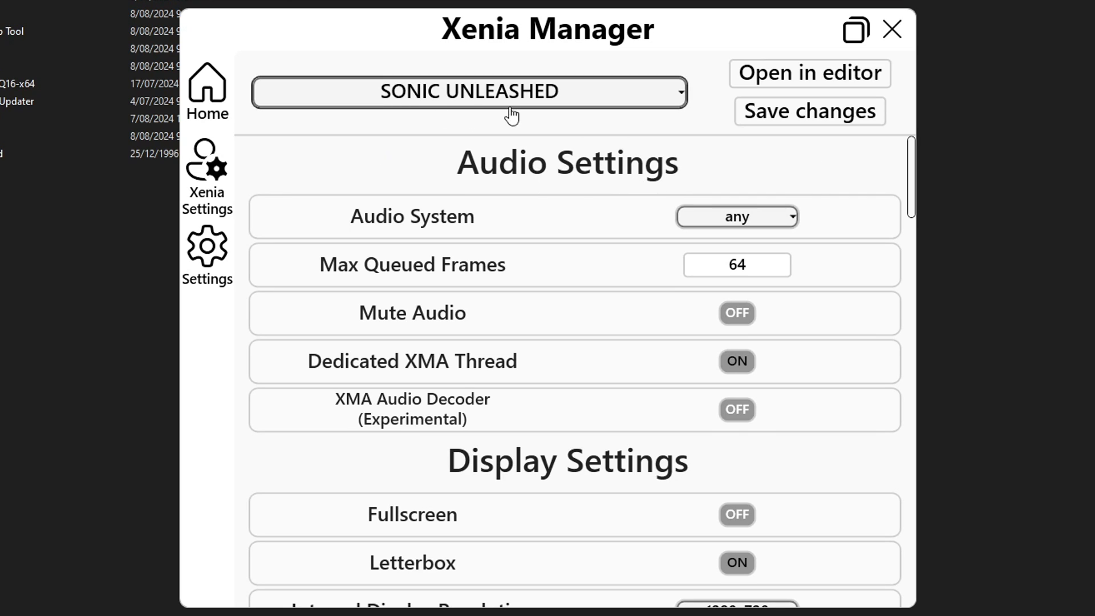
left_click(478, 107)
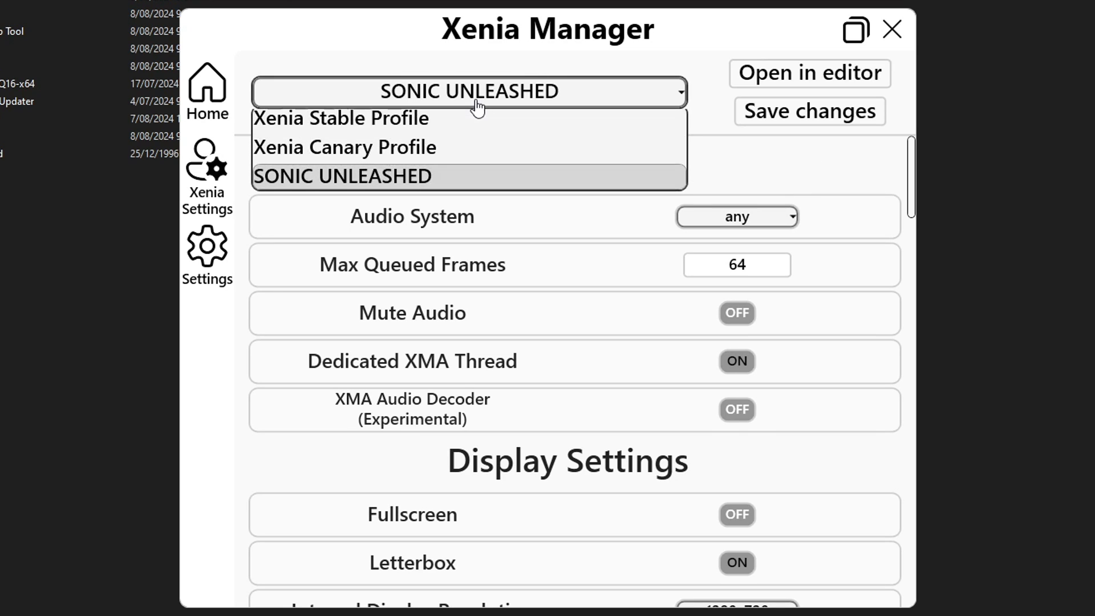
left_click(341, 157)
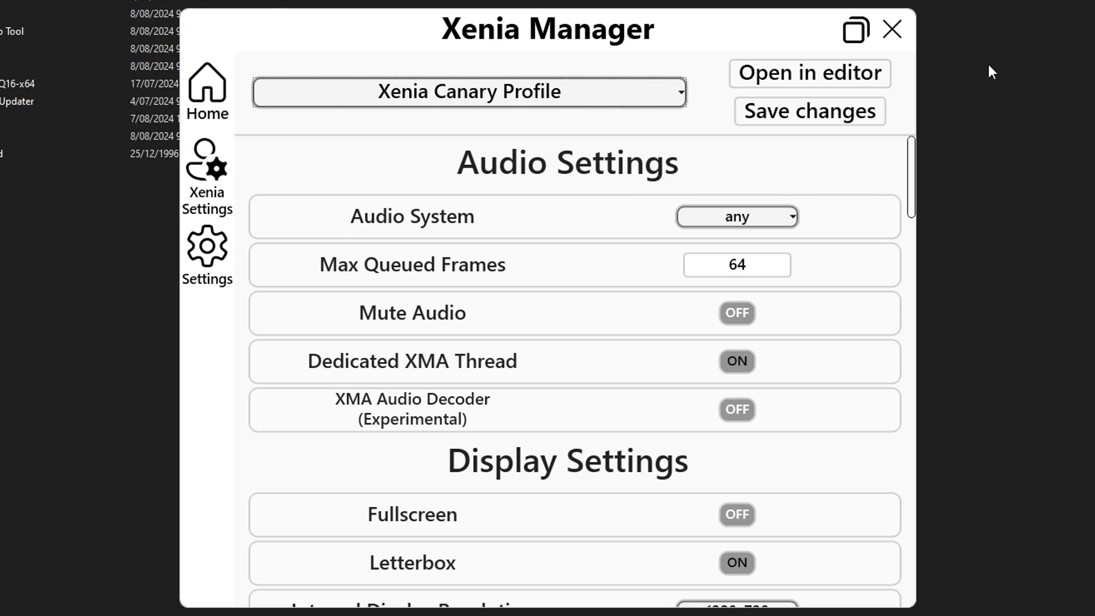
Check the Audio System options without changing them and set Max Queued Frames to 14 in the Audio Settings
key("Tab")
key("Tab")
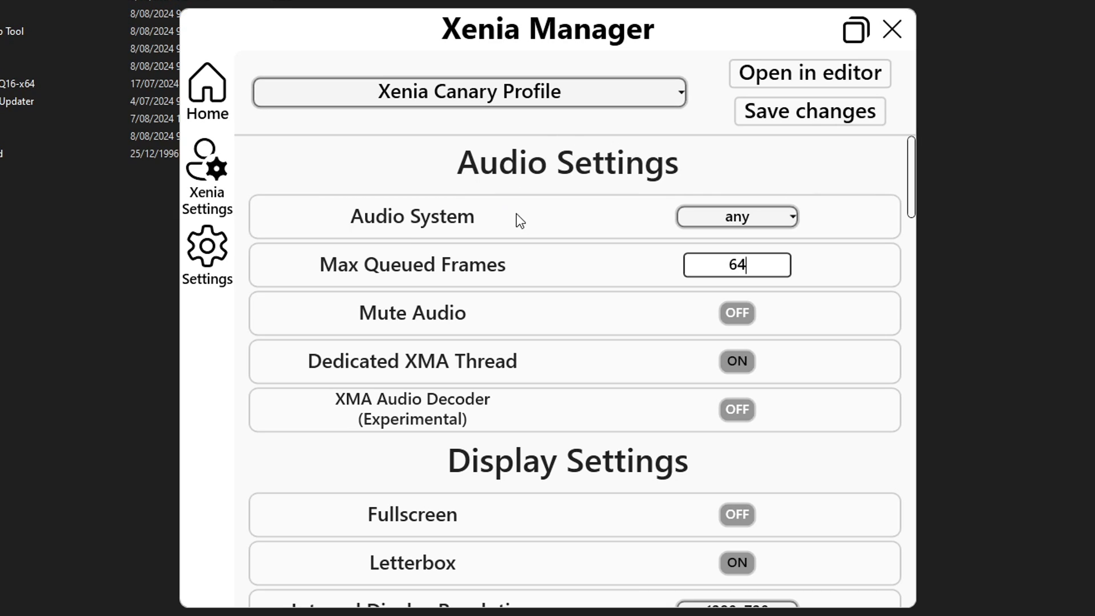
left_click(727, 222)
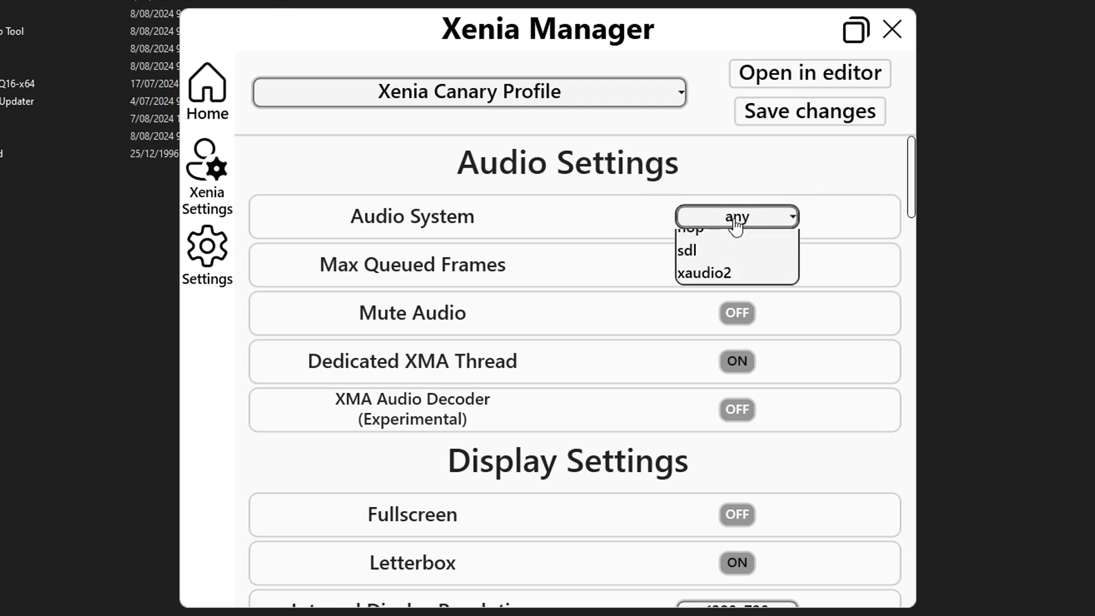
left_click(737, 227)
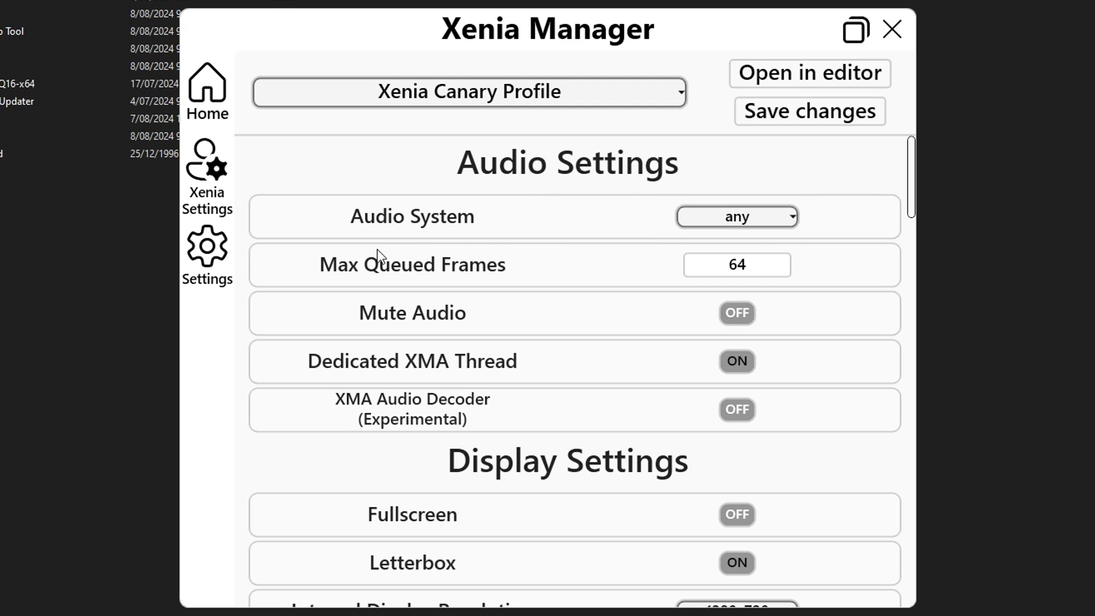
left_click(723, 271)
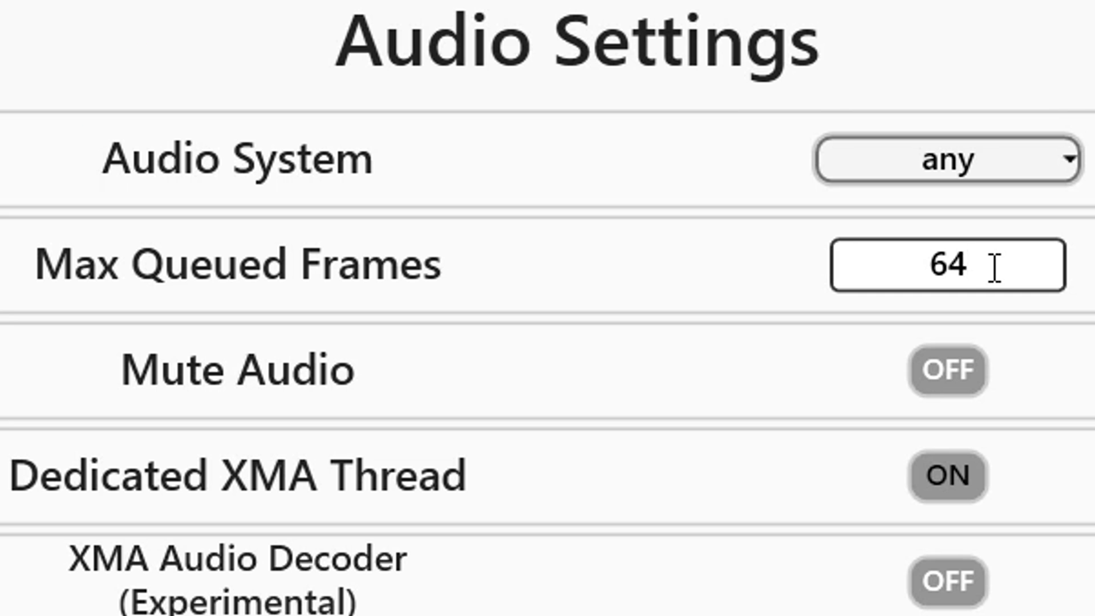
key("BackSpace")
key("BackSpace")
type("14")
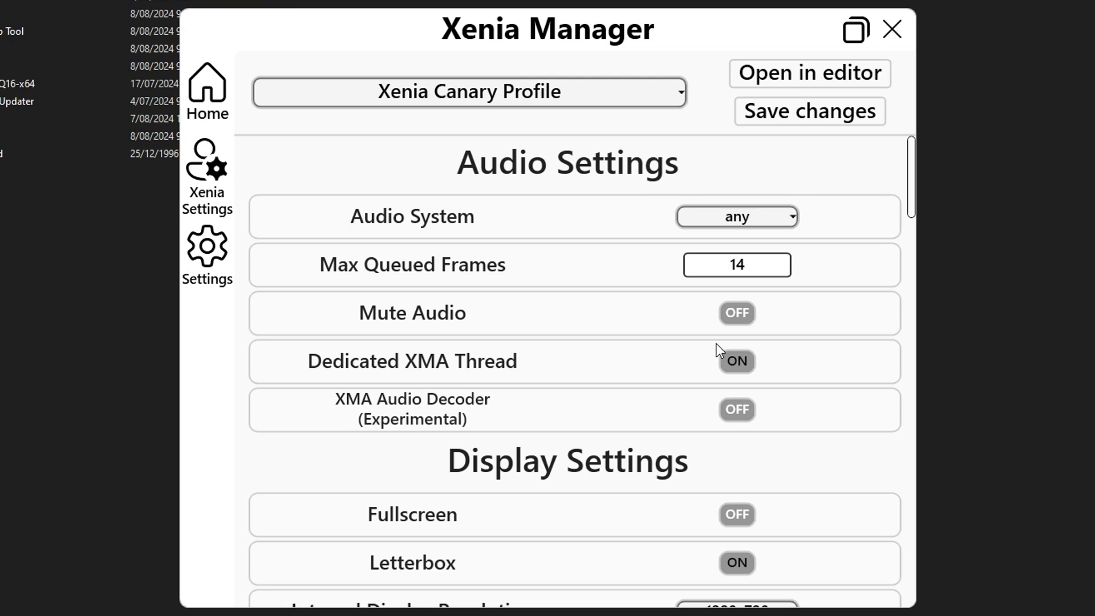
In the Display Settings, switch Fullscreen on and back off, and turn Letterbox off
scroll(793, 323, "down", 1)
scroll(830, 325, "down", 2)
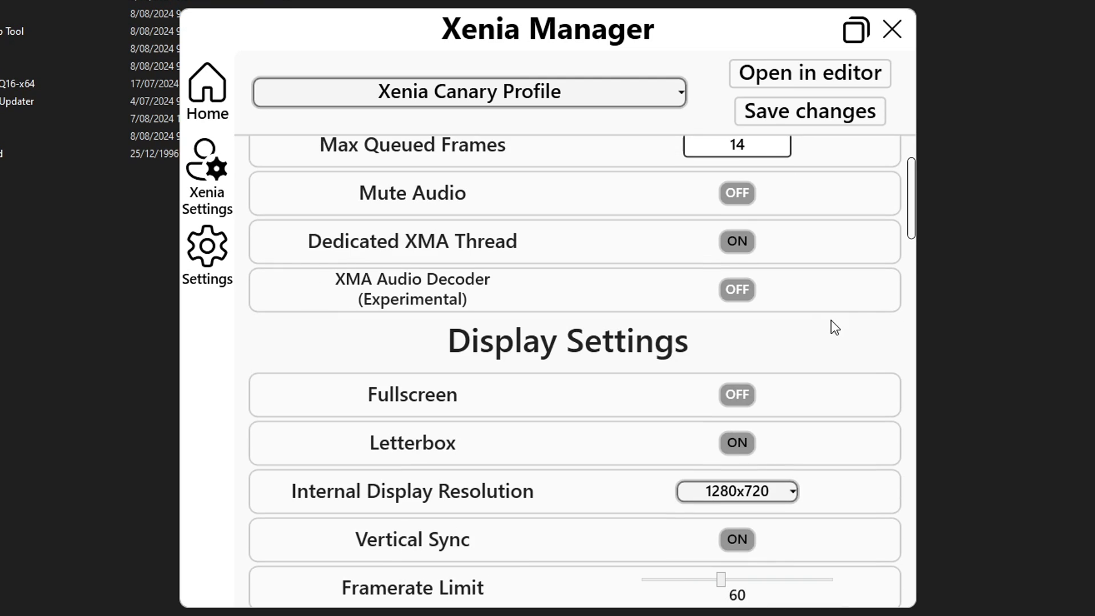
scroll(821, 317, "down", 1)
scroll(837, 316, "down", 2)
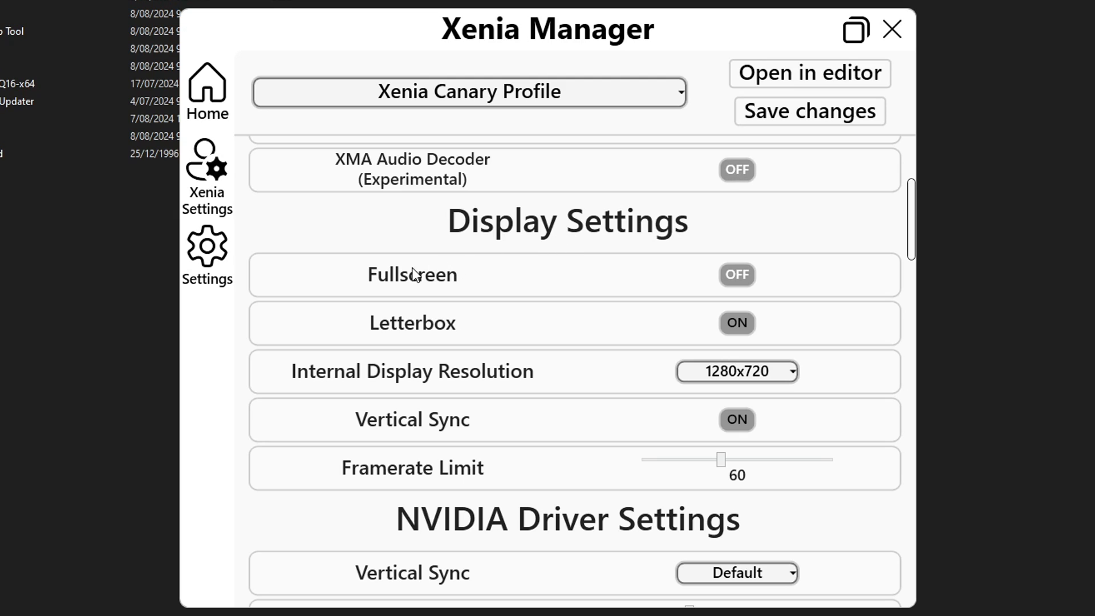
left_click(745, 282)
left_click(745, 283)
left_click(741, 325)
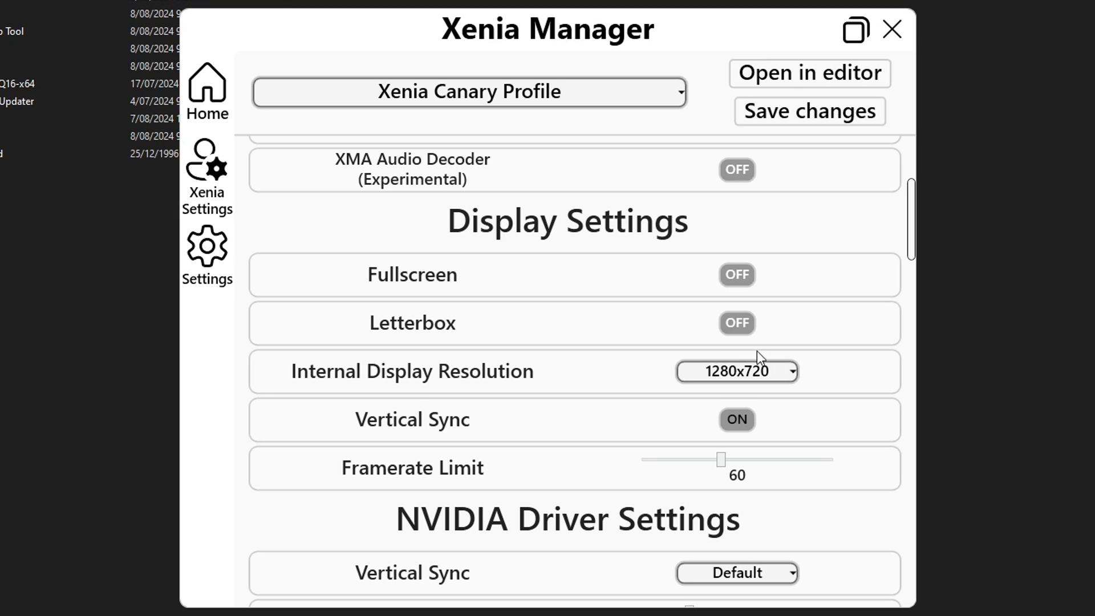
Try 1920x1080 as the Internal Display Resolution and set it back to 1280x720
left_click(756, 373)
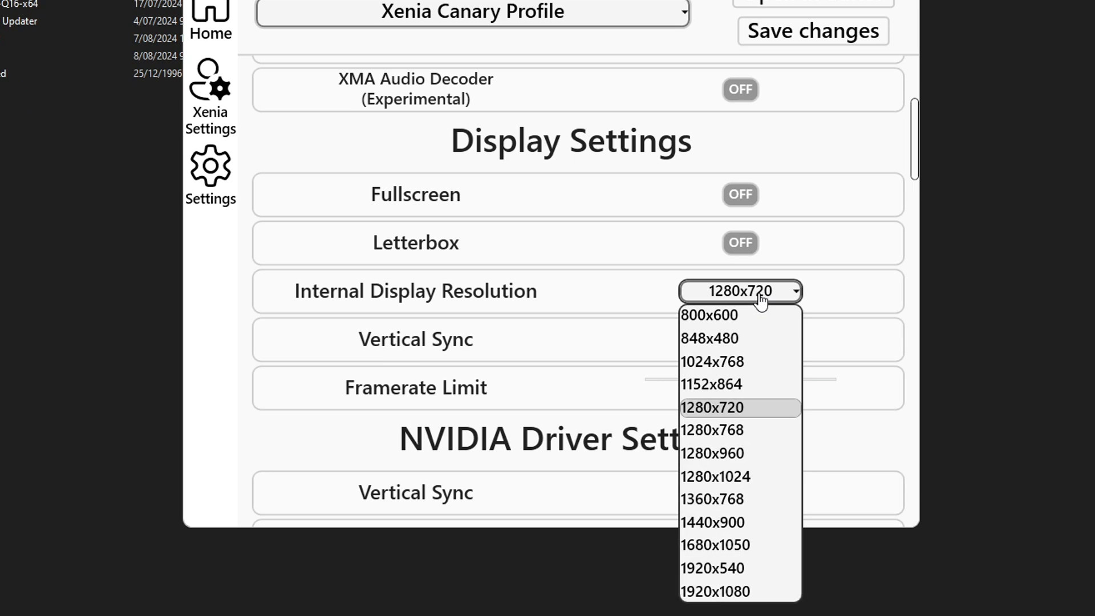
left_click(738, 591)
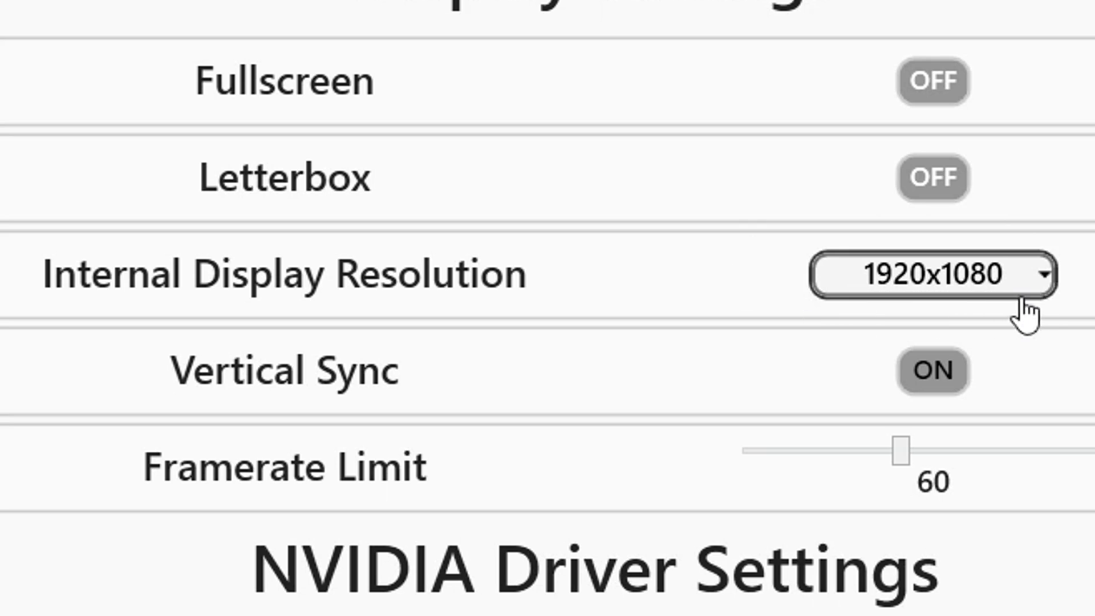
left_click(967, 286)
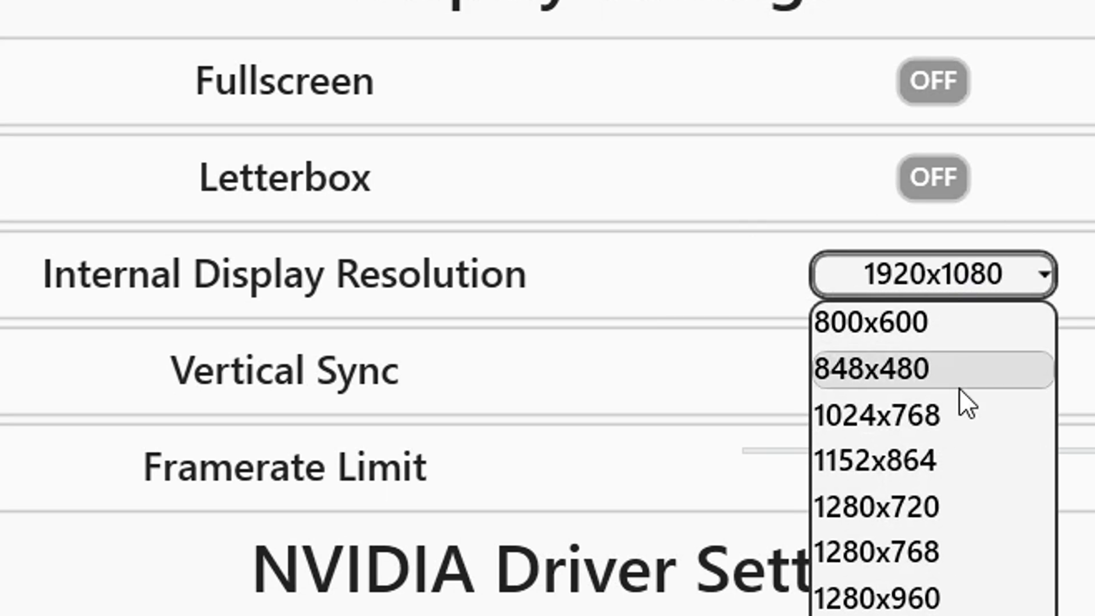
left_click(940, 507)
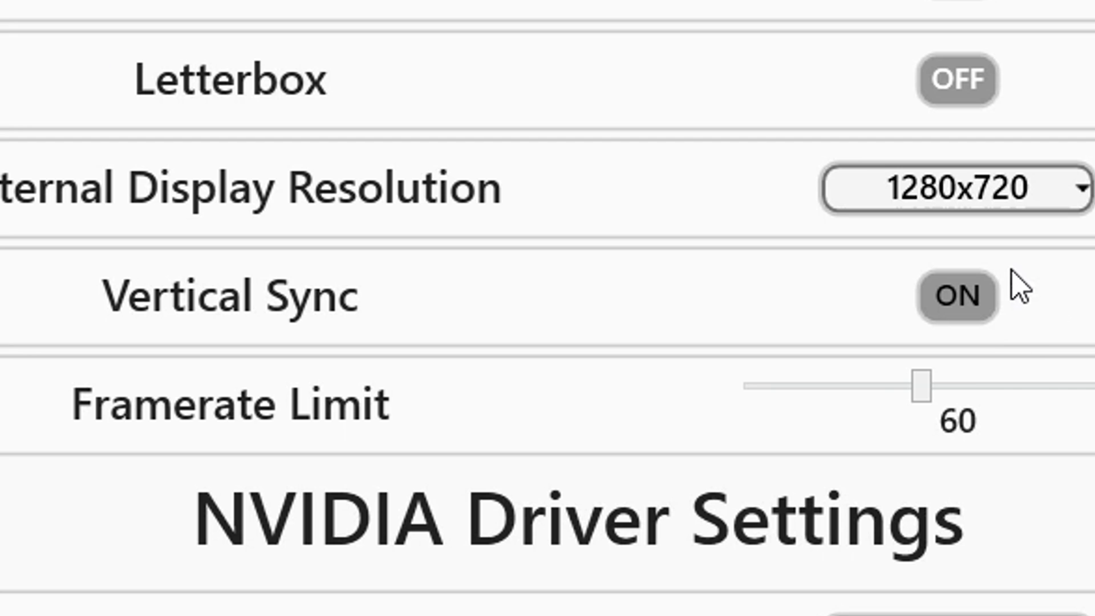
Turn off Vertical Sync in the Display Settings and try the Framerate Limit slider, returning it to 60
left_click(958, 308)
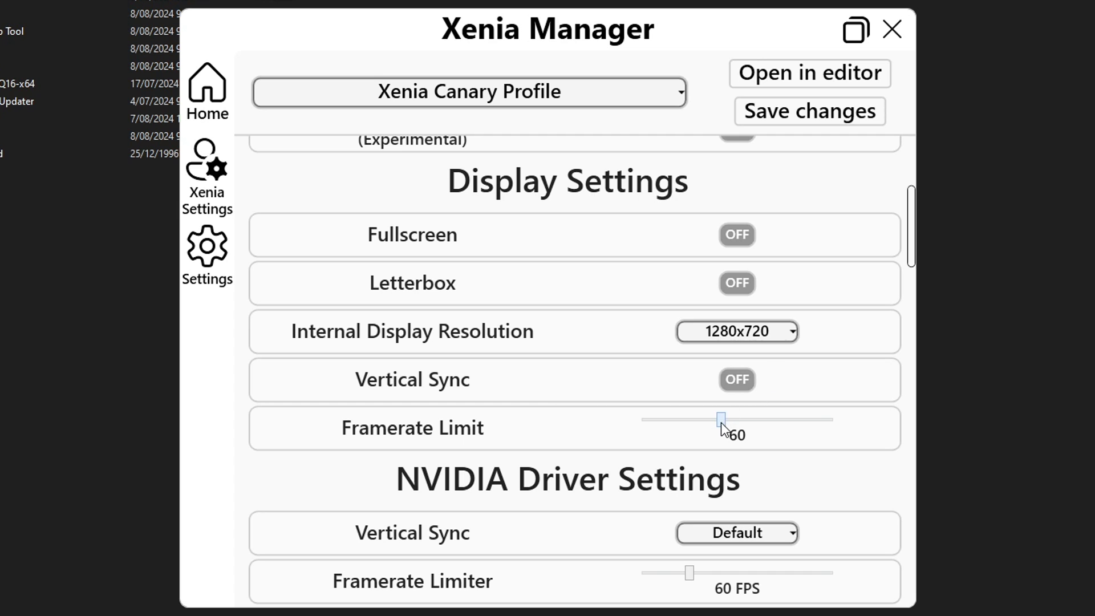
left_click_drag(721, 422, 760, 425)
key("Left")
Bring up the NVIDIA Driver Settings section and open the context options of the NVIDIA icon among the hidden tray icons
left_click_drag(910, 224, 914, 249)
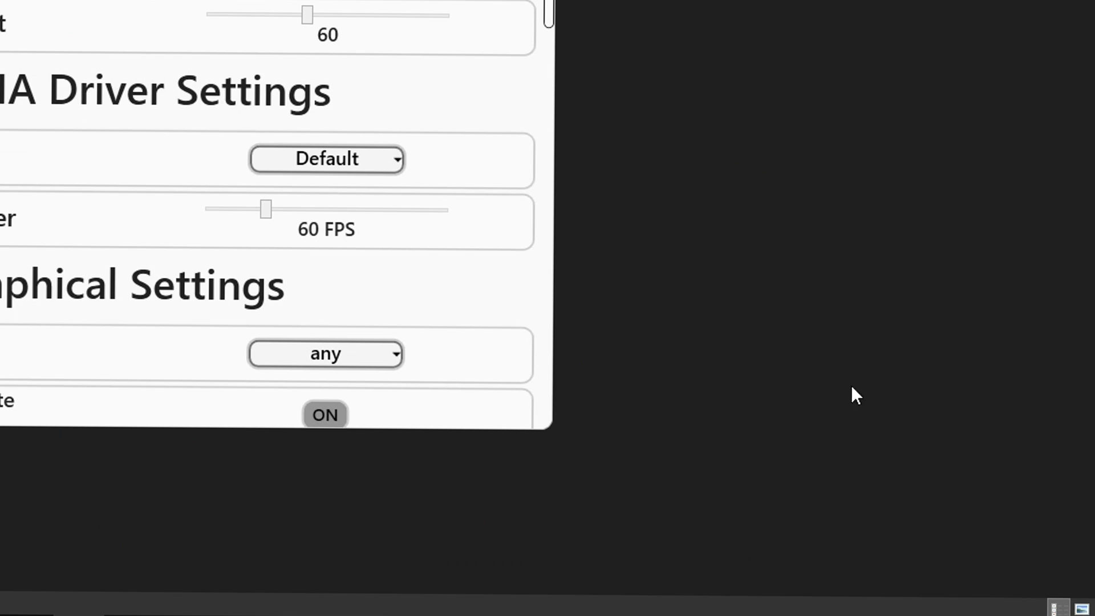
mouse_move(956, 579)
left_click(867, 598)
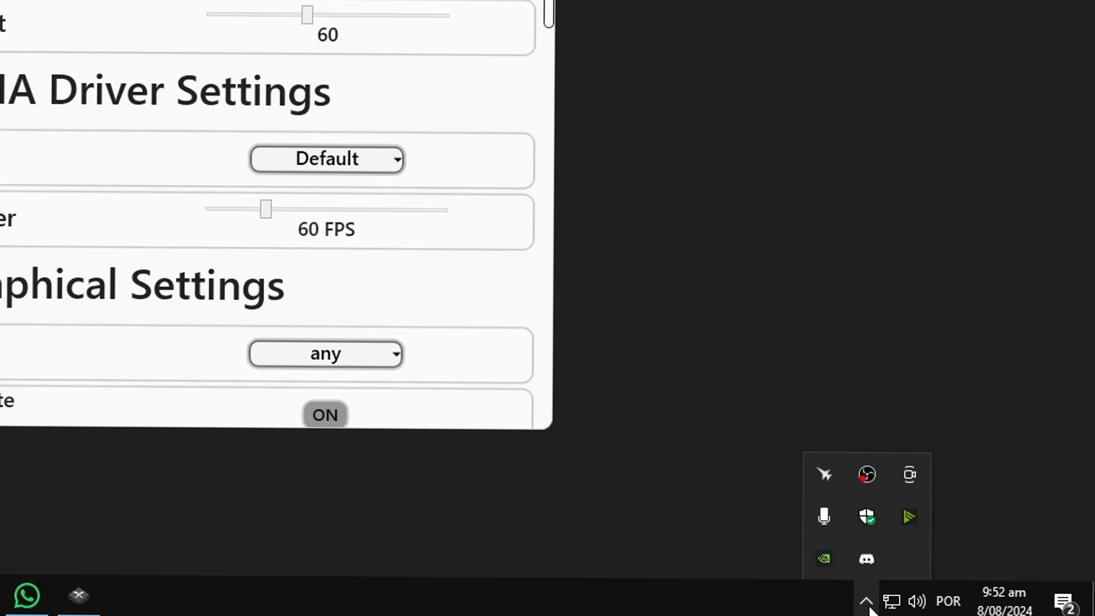
right_click(836, 567)
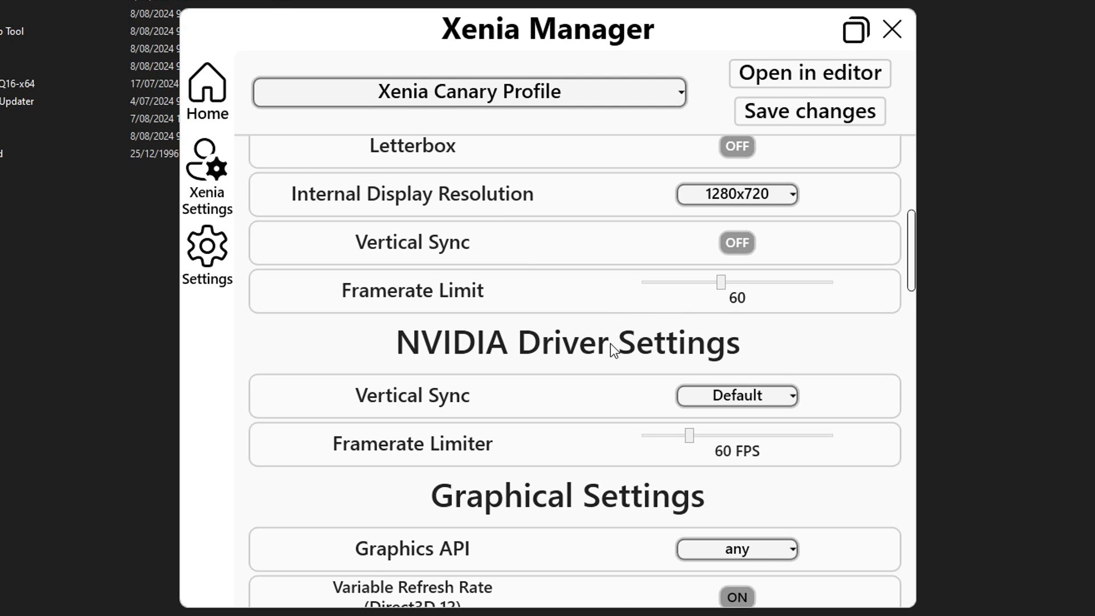
Review the Vertical Sync choices under NVIDIA Driver Settings and keep Default
scroll(627, 314, "down", 1)
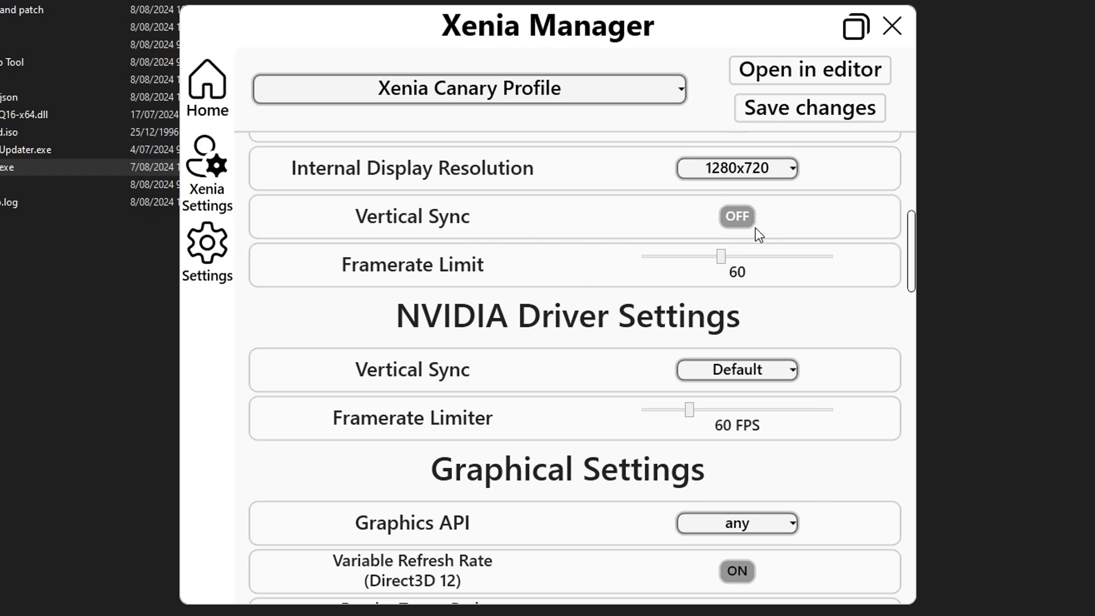
left_click(730, 377)
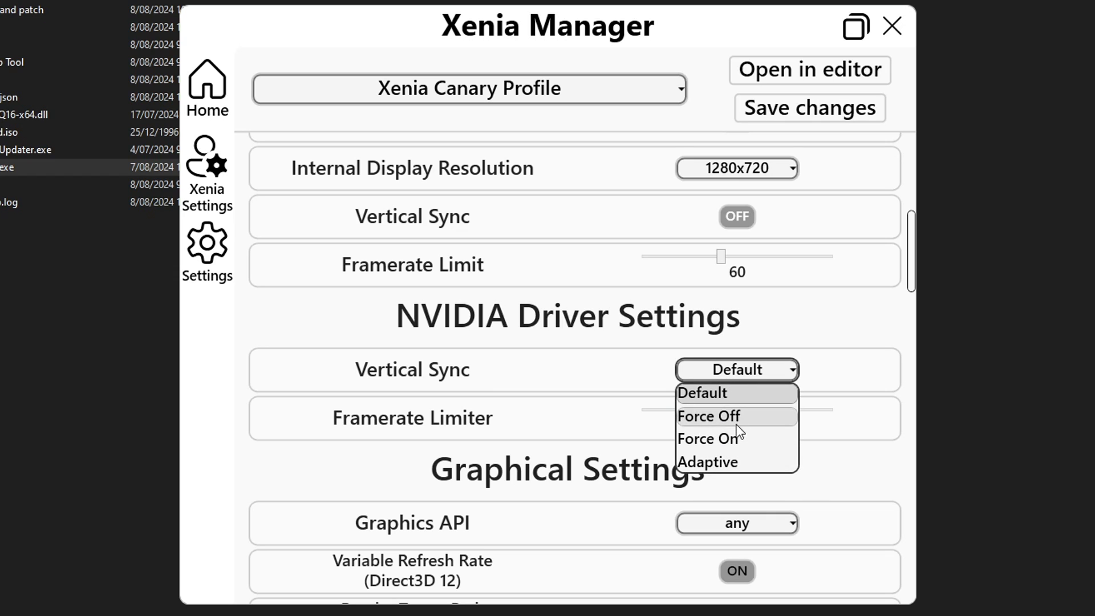
left_click(715, 394)
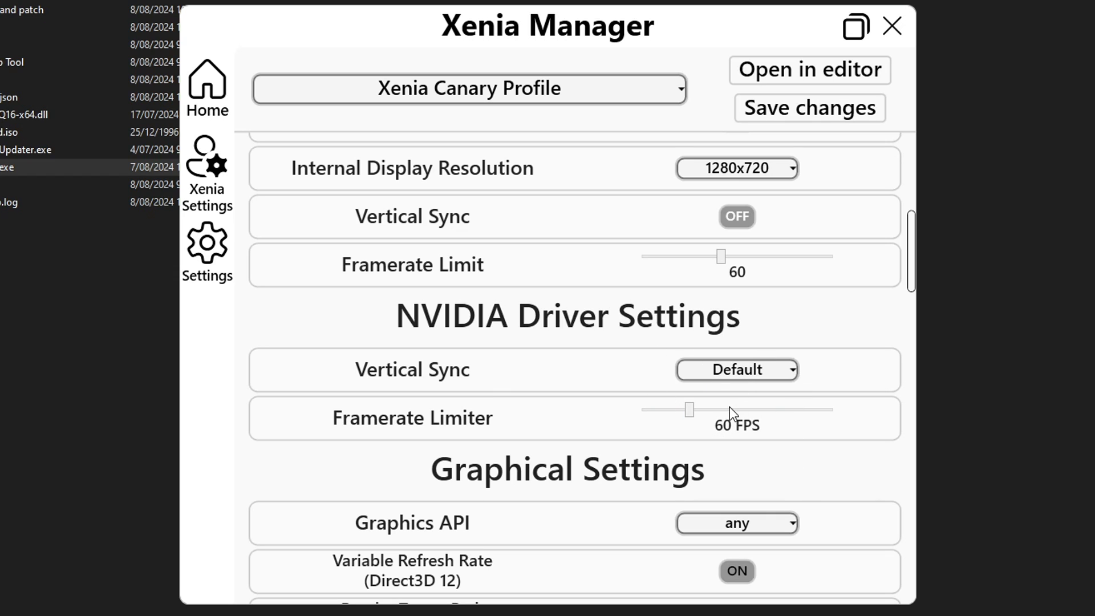
Try other values on the NVIDIA Framerate Limiter, return it to 60 FPS, and set the driver's Vertical Sync to Adaptive
left_click_drag(692, 409, 710, 407)
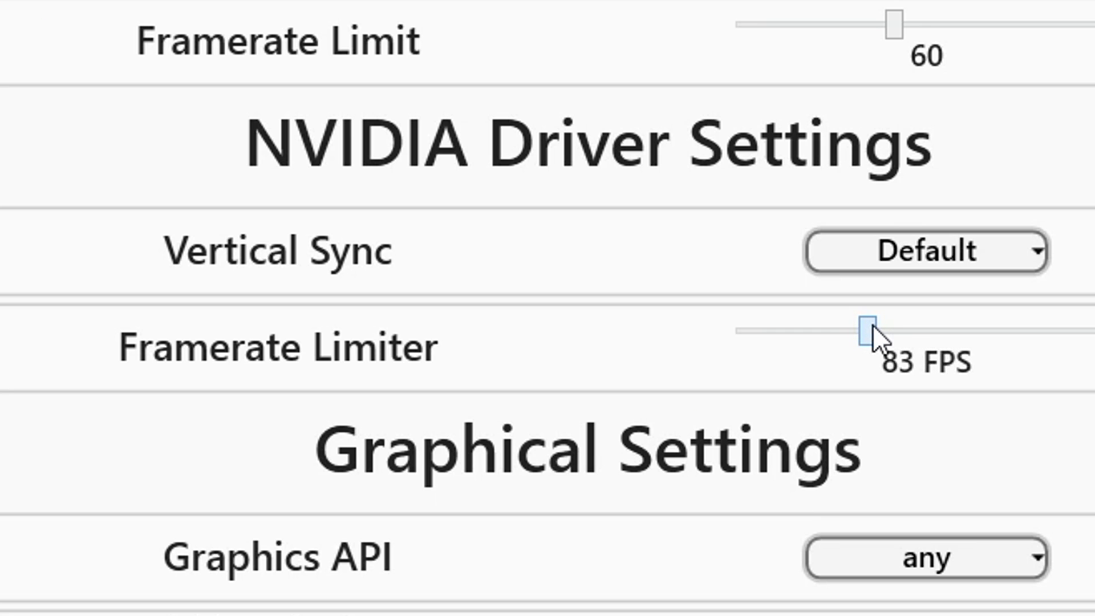
left_click_drag(872, 325, 821, 333)
left_click_drag(836, 330, 836, 330)
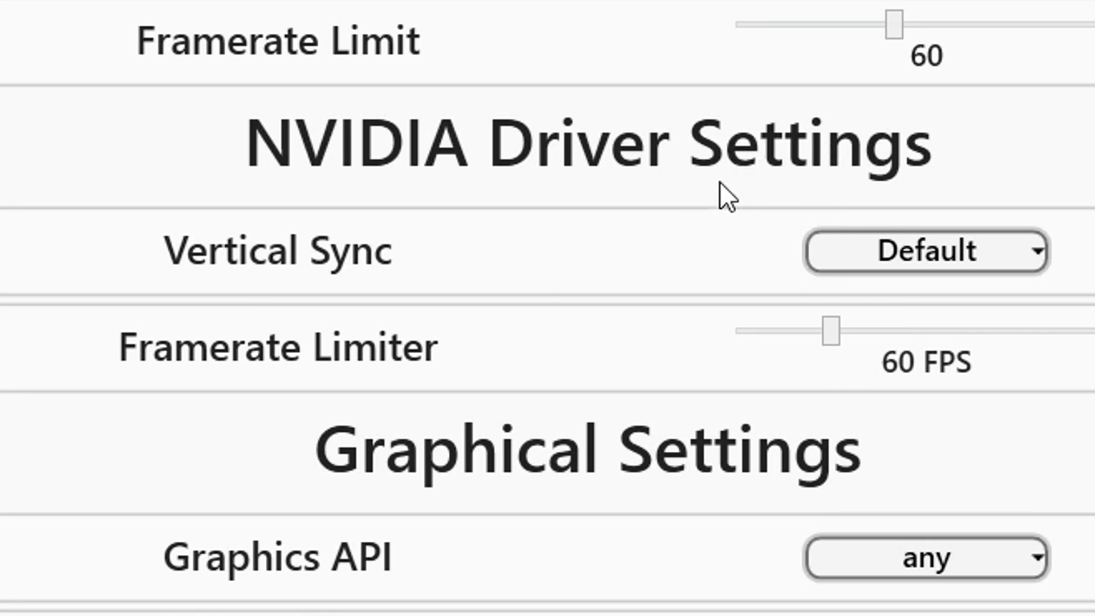
left_click(844, 330)
left_click_drag(843, 330, 884, 325)
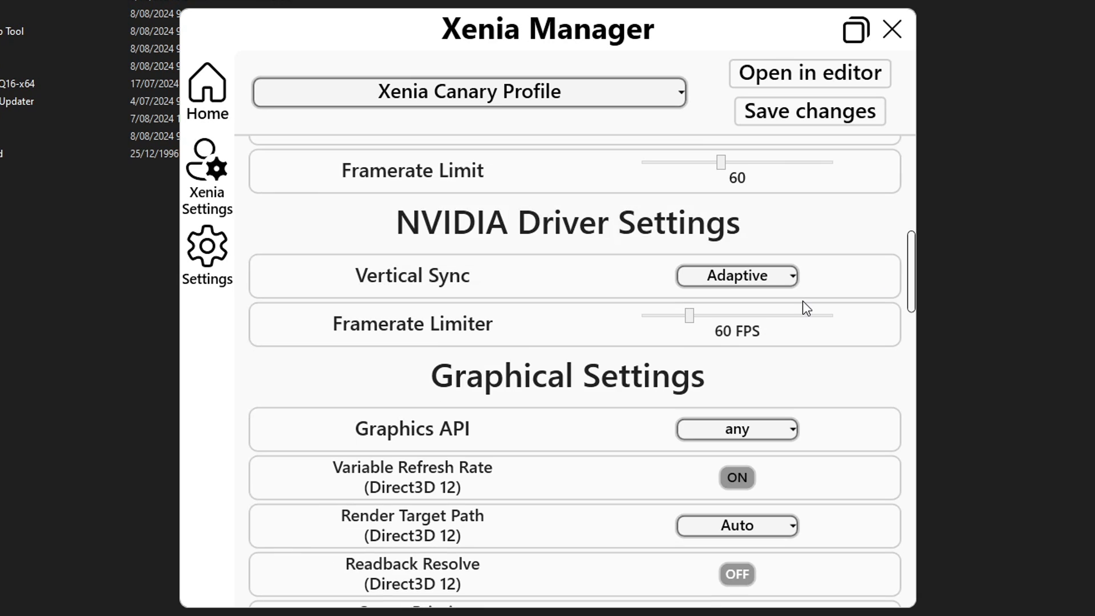
Set the Graphics API to D3D12 in the Graphical Settings
scroll(1057, 321, "down", 1)
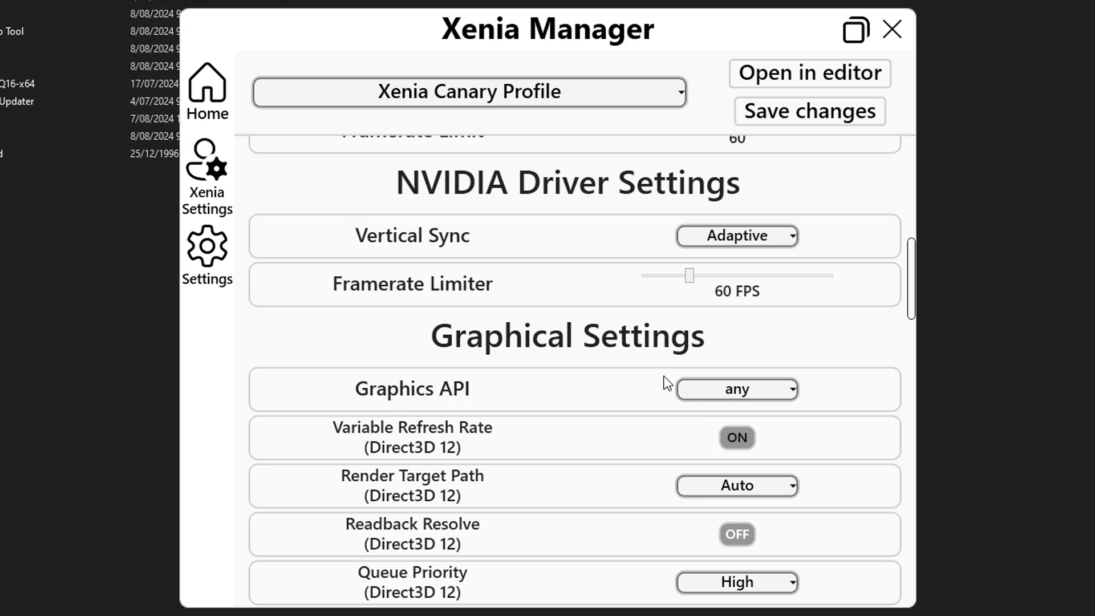
left_click(748, 393)
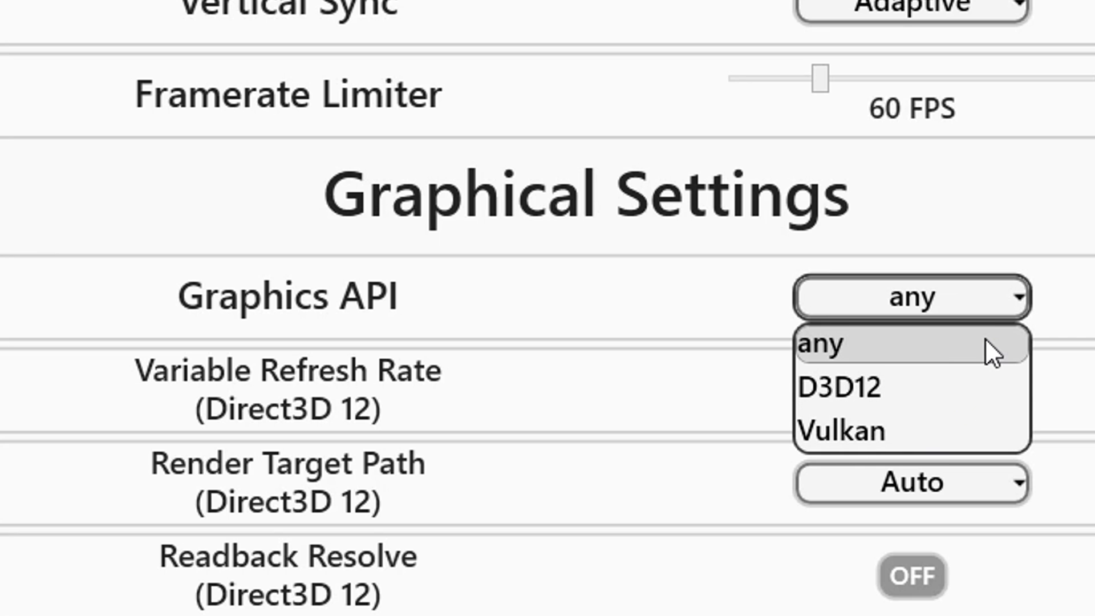
left_click(975, 296)
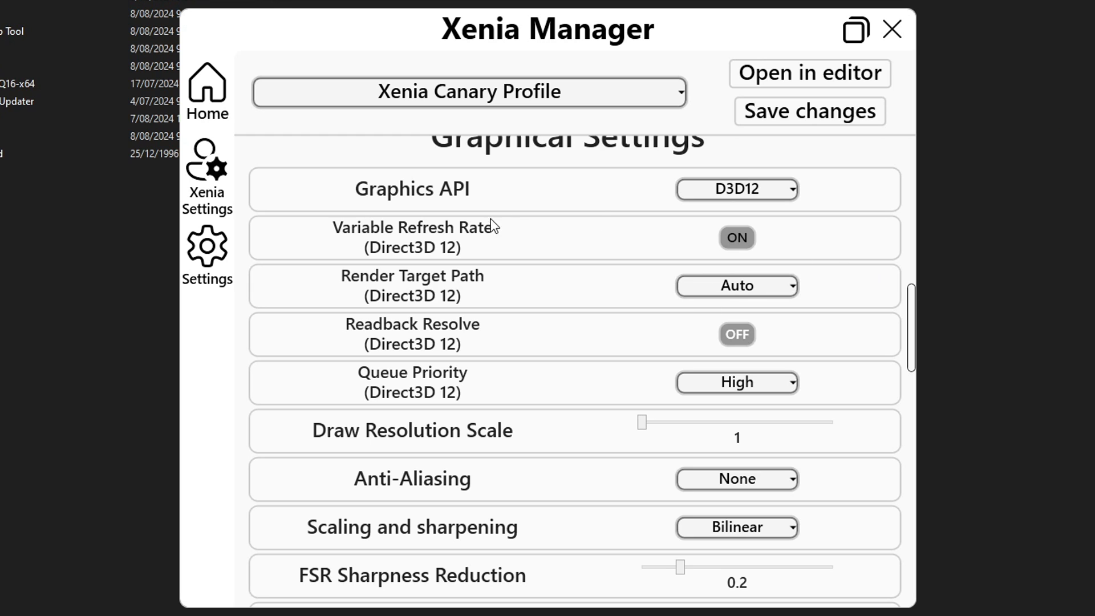
Try Draw Resolution Scale values of 2 and 3, and return it to 1
scroll(657, 235, "down", 1)
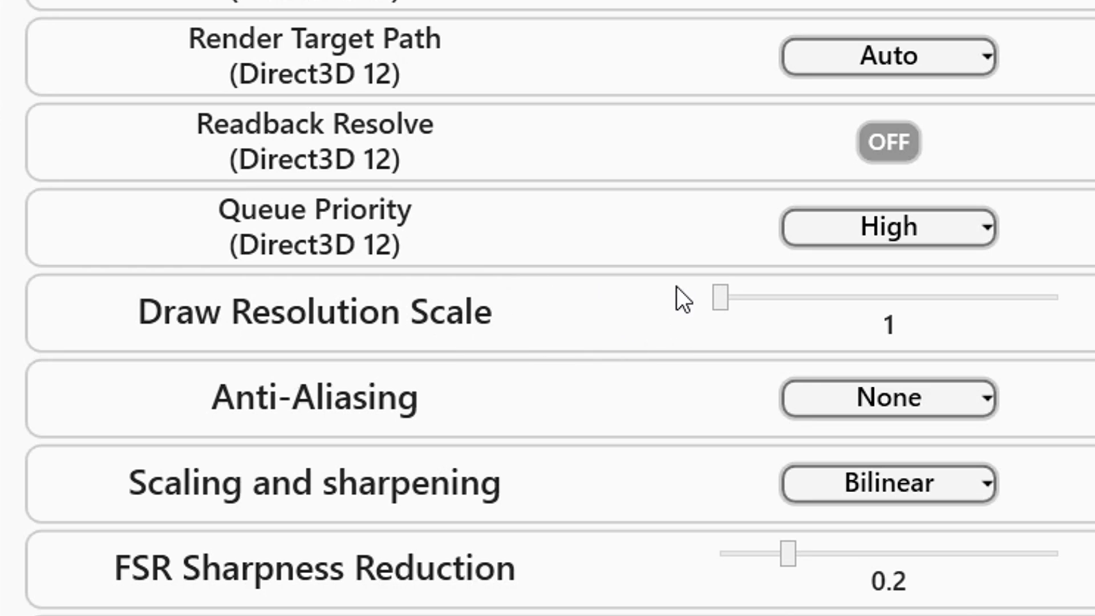
mouse_move(728, 300)
left_mouse_down()
mouse_move(833, 303)
mouse_move(750, 307)
left_mouse_up()
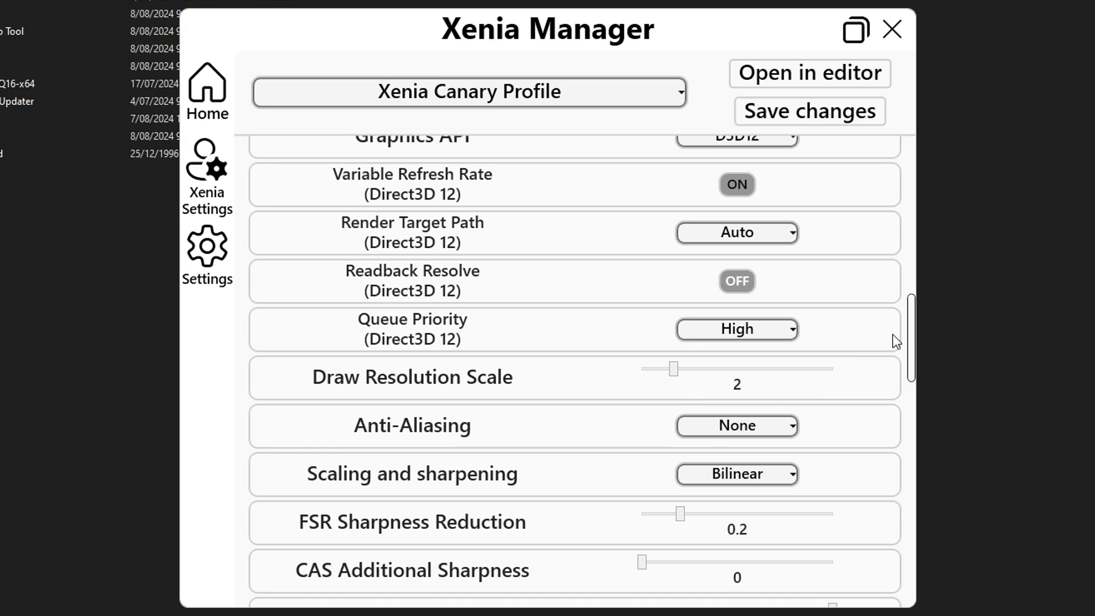
left_click_drag(915, 337, 916, 230)
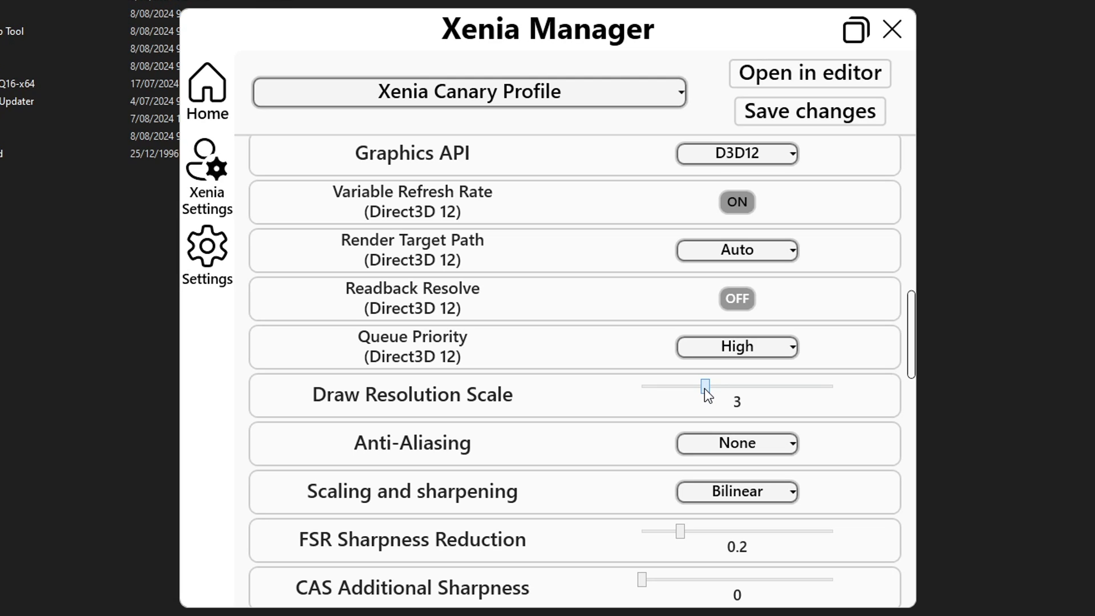
left_click_drag(703, 388, 635, 385)
Set Anti-Aliasing to FXAA and Scaling and sharpening to AMD FSR in the Graphical Settings
scroll(587, 315, "down", 2)
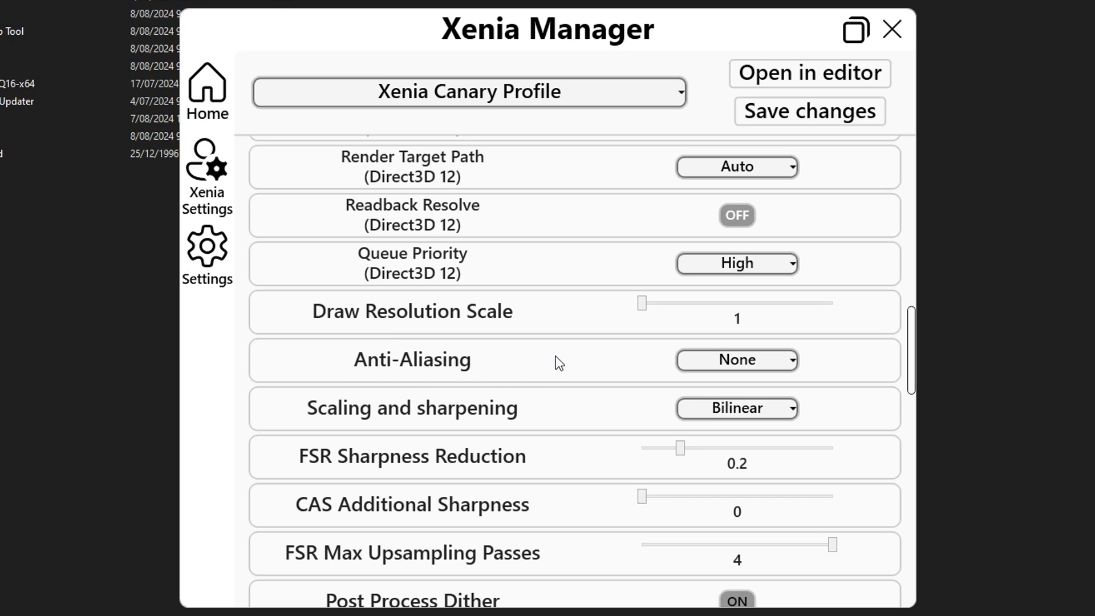
left_click(752, 363)
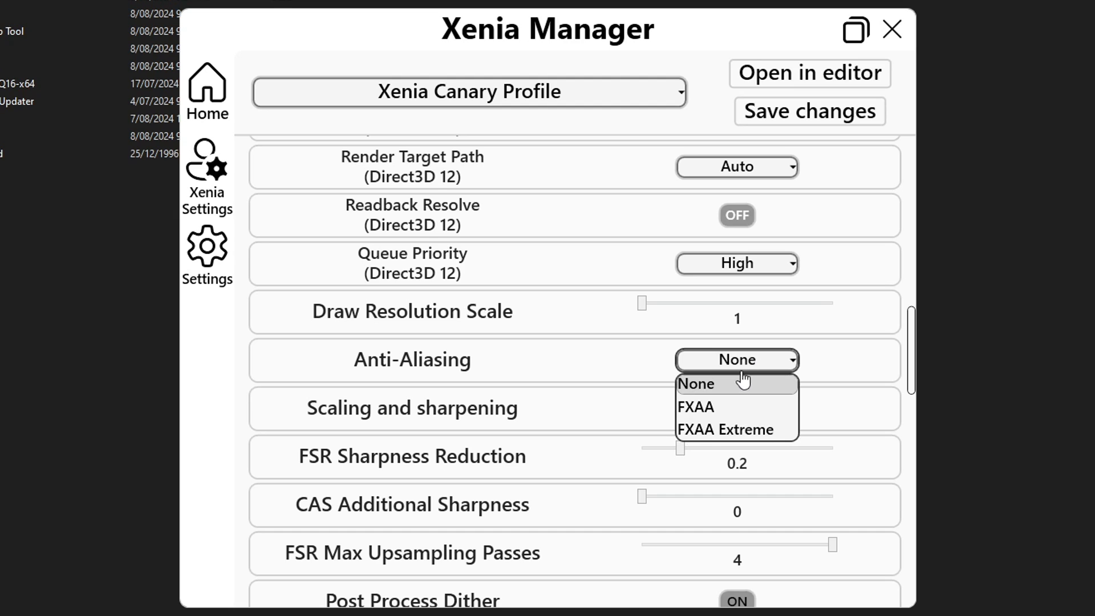
left_click(712, 410)
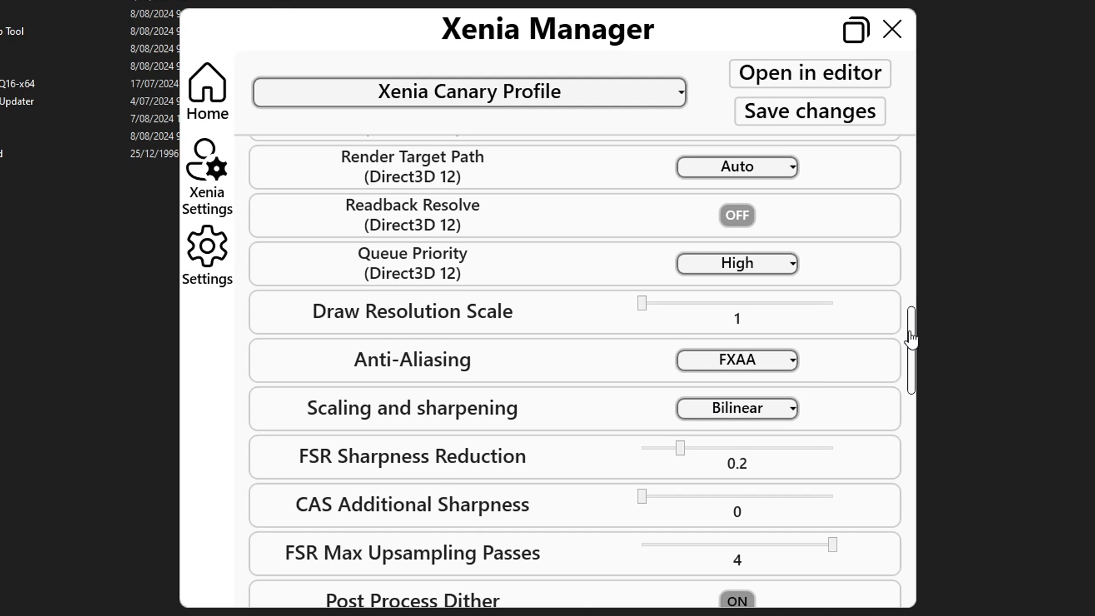
left_click_drag(911, 338, 913, 357)
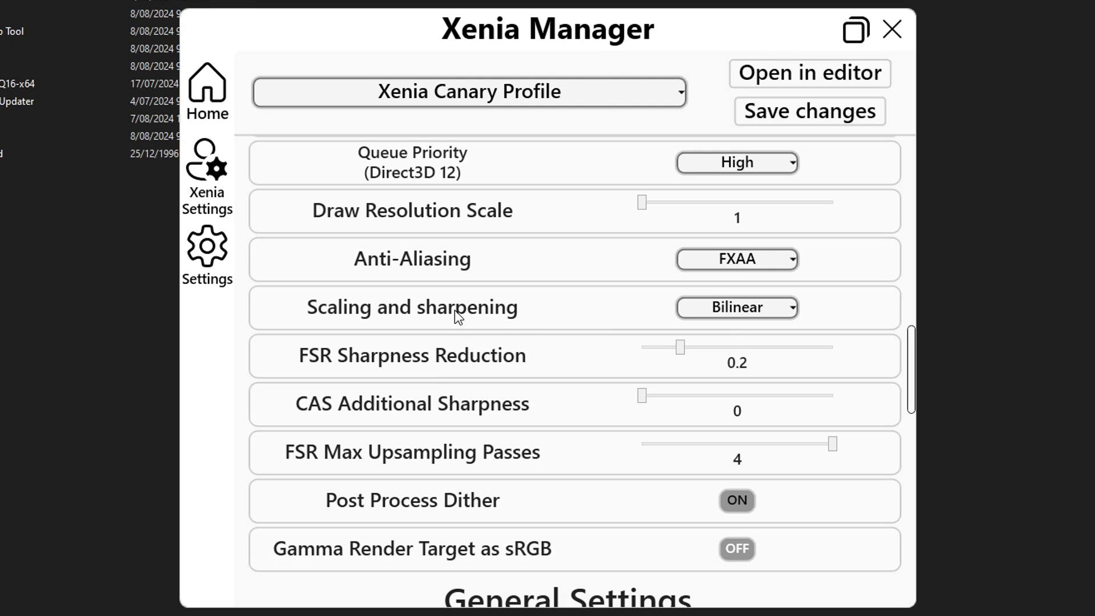
left_click(717, 317)
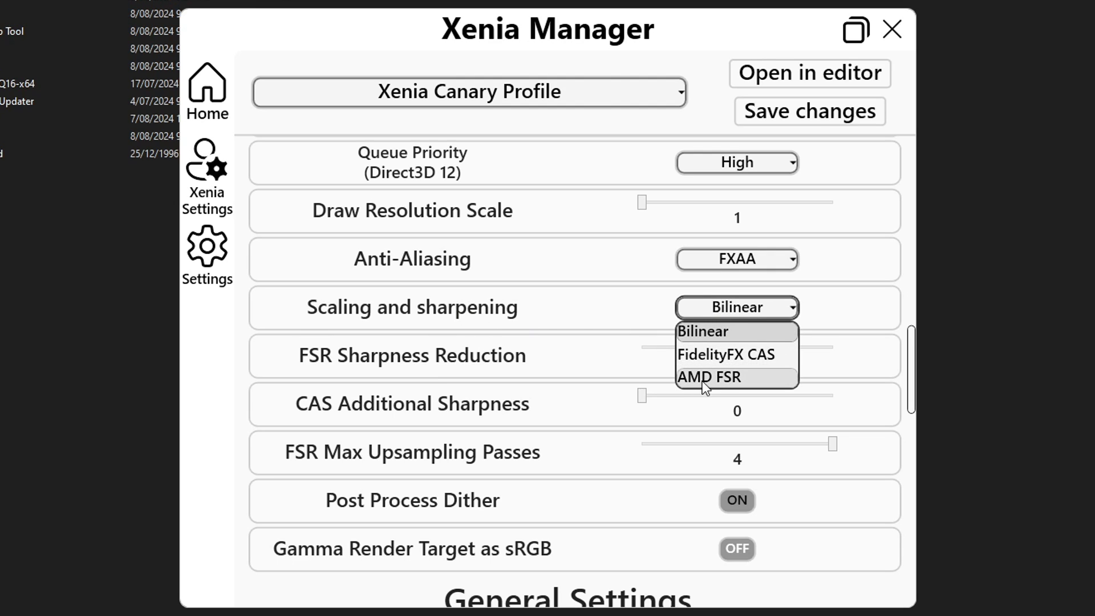
left_click(741, 379)
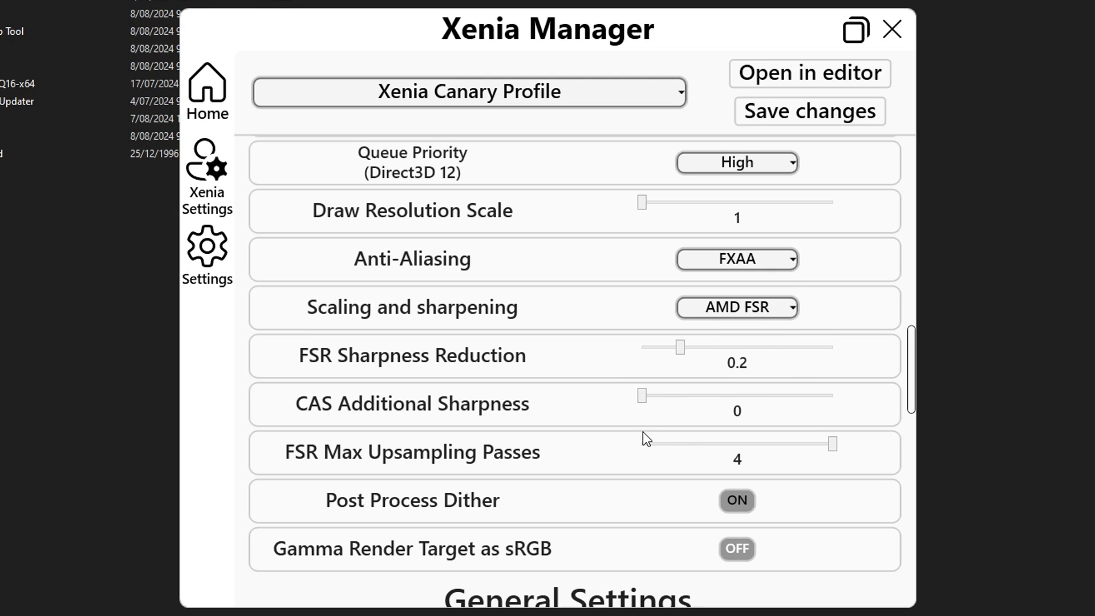
Look over the General Settings and set the Input System to XInput under User Input Settings
left_click_drag(908, 365, 918, 439)
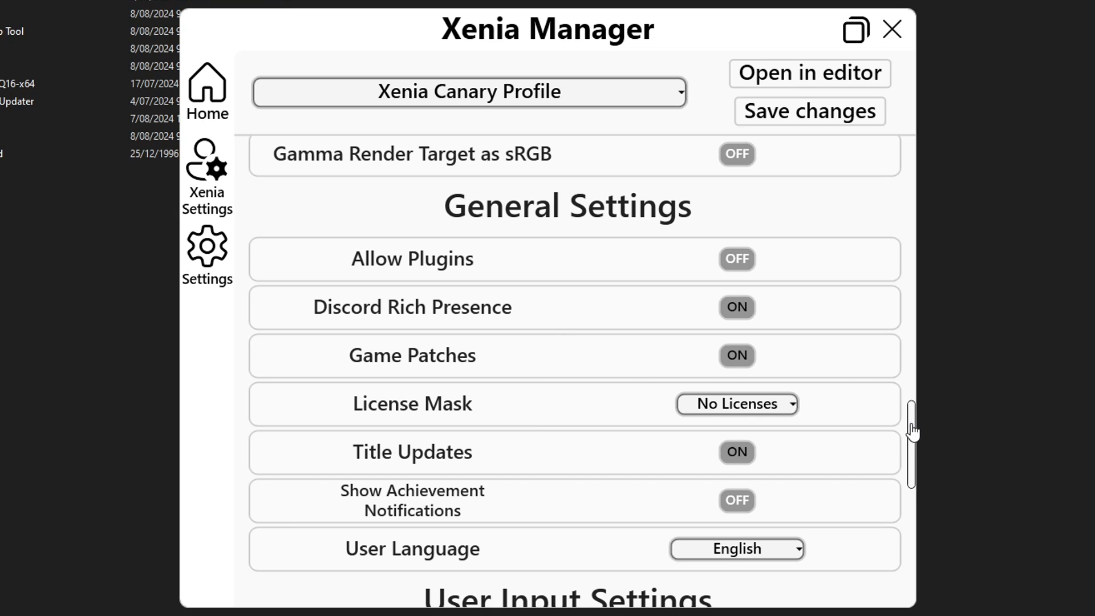
scroll(912, 432, "up", 1)
scroll(915, 433, "down", 2)
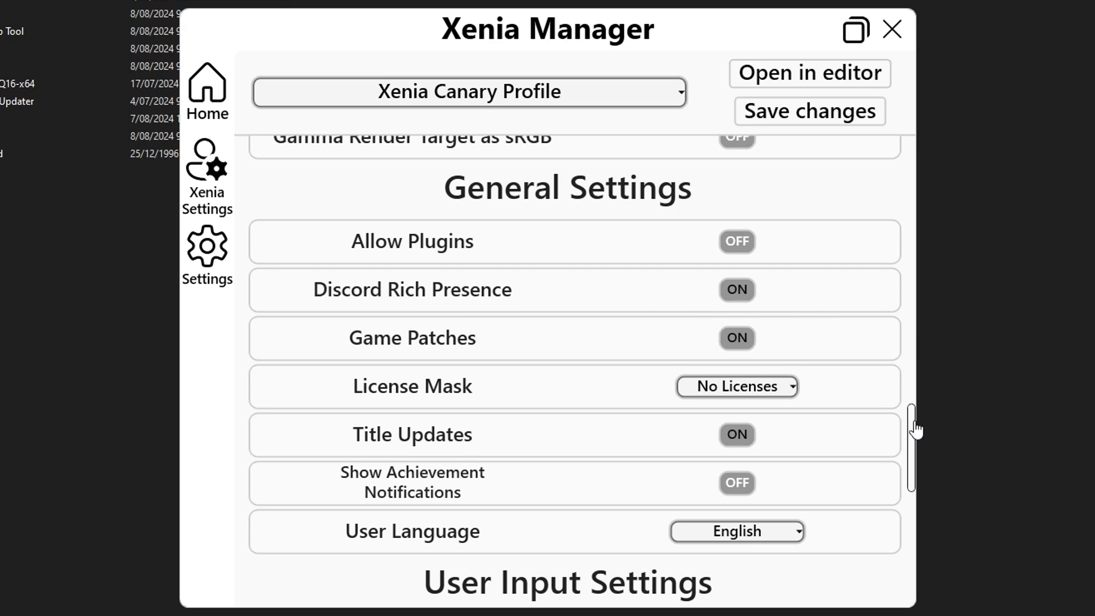
scroll(912, 429, "down", 5)
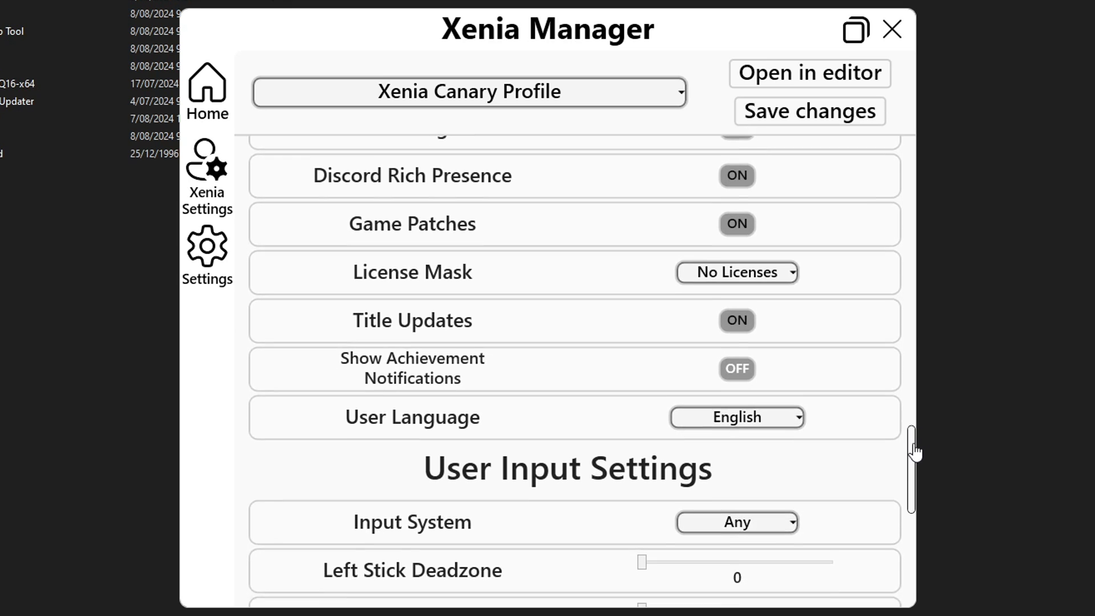
scroll(919, 479, "down", 1)
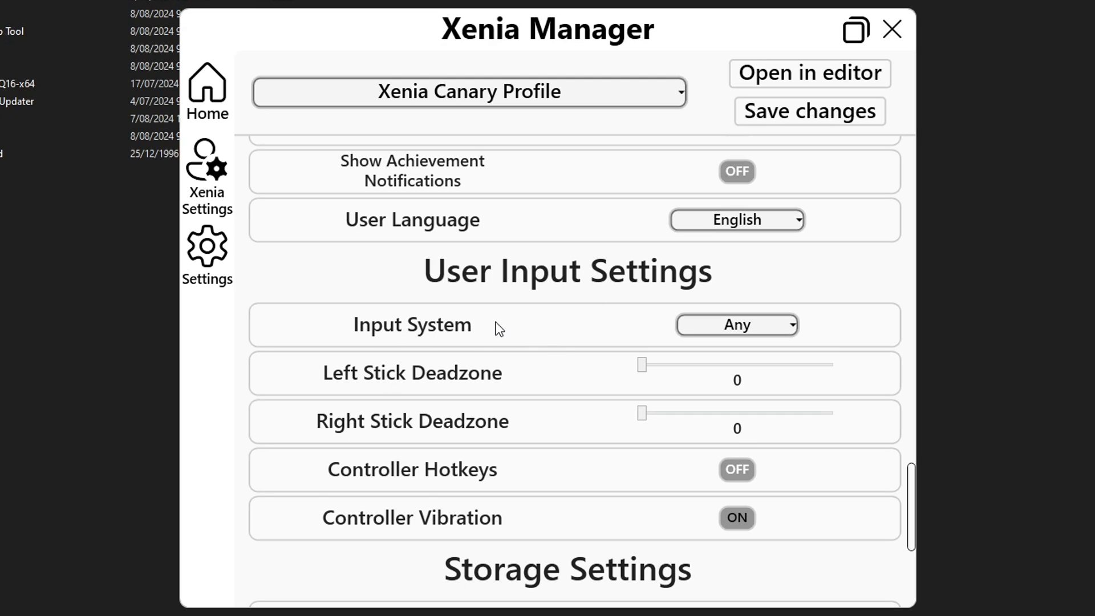
left_click(740, 335)
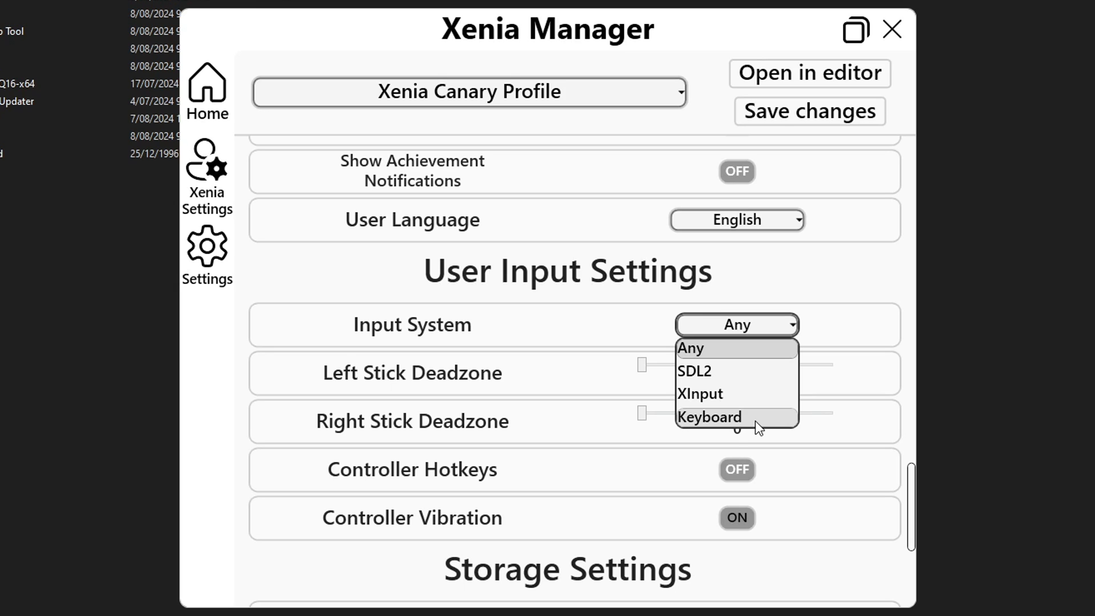
left_click(713, 399)
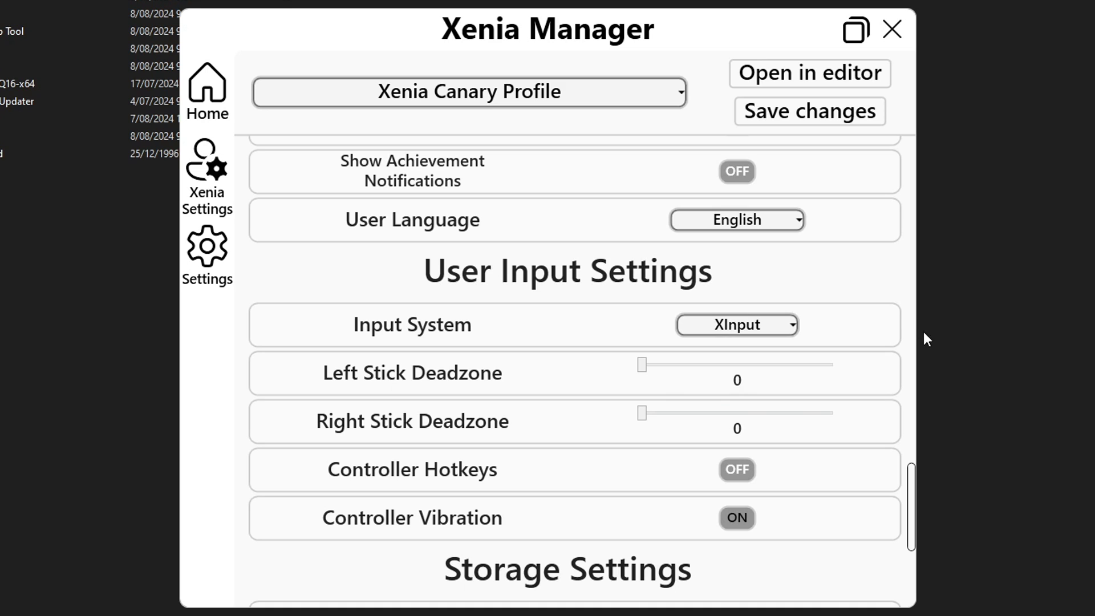
Review the remaining controller options, the Storage Settings and the Hacks section of the Canary profile
left_click_drag(911, 479, 914, 494)
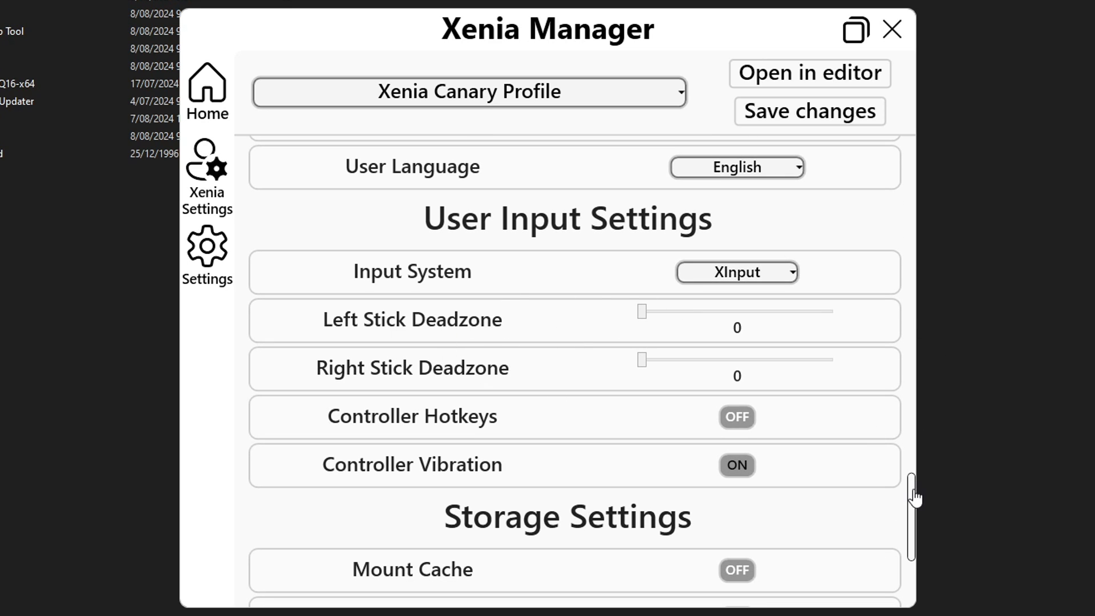
left_click_drag(914, 497, 912, 516)
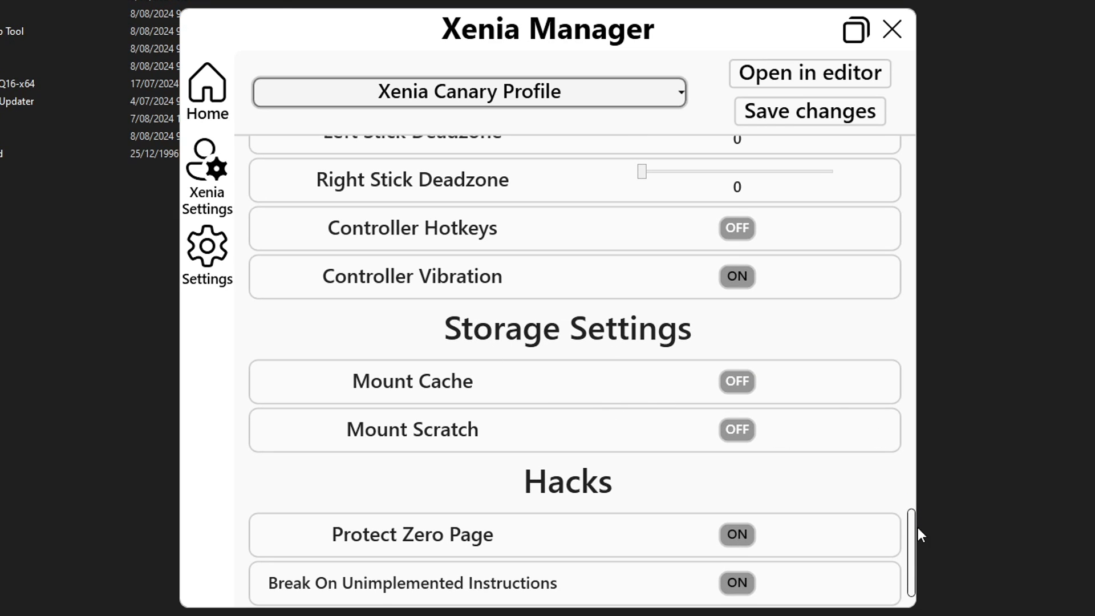
left_click_drag(911, 523, 911, 556)
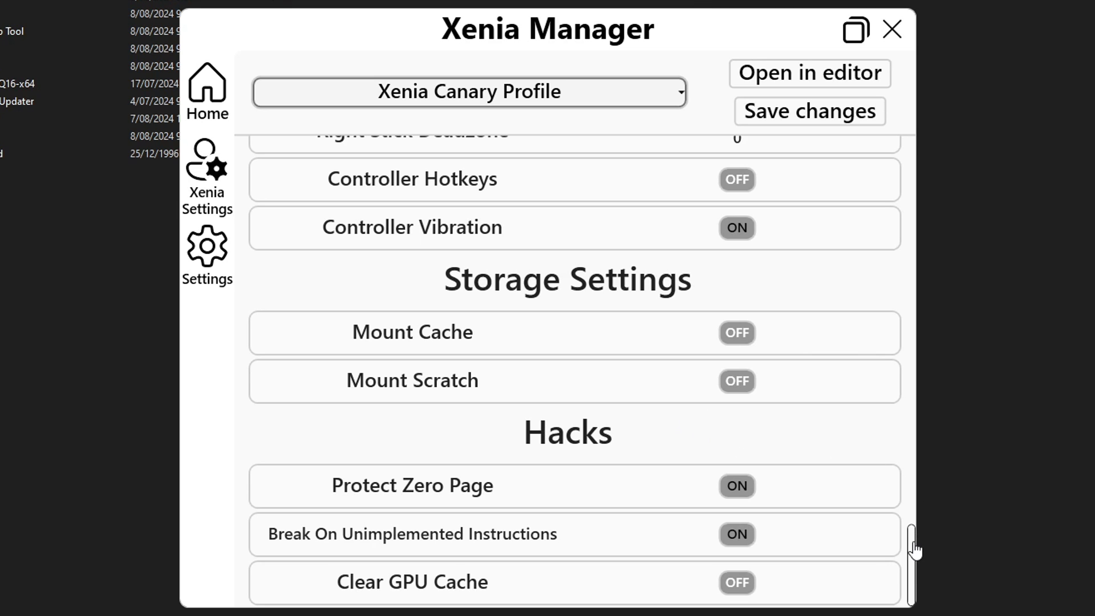
left_click_drag(914, 548, 909, 443)
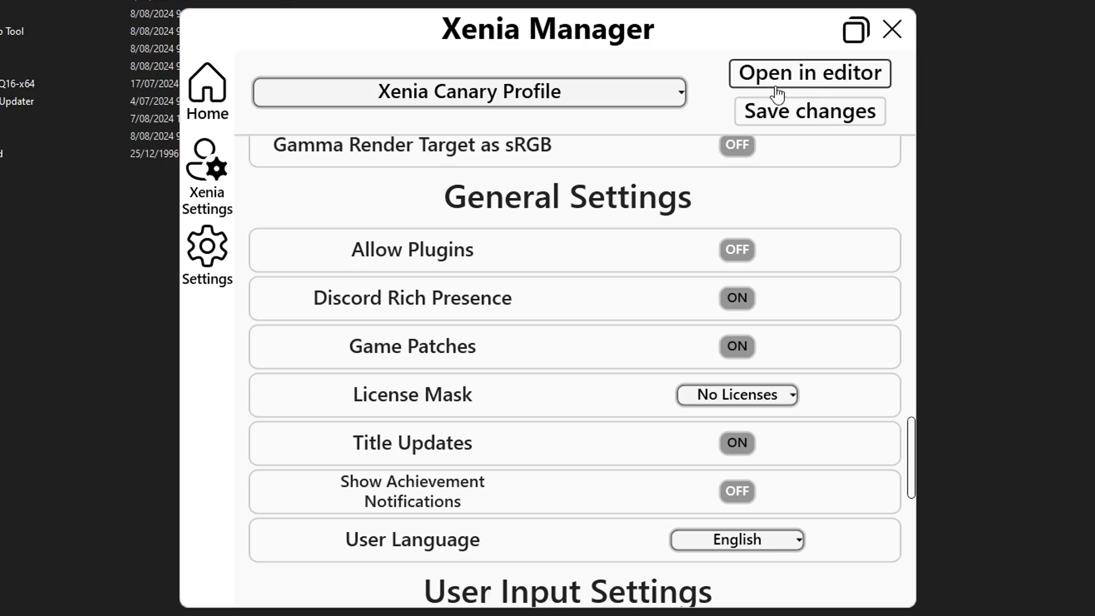
Open the Canary profile's configuration file in the text editor and look through its CPU, D3D12, Display and GPU sections
left_click(820, 90)
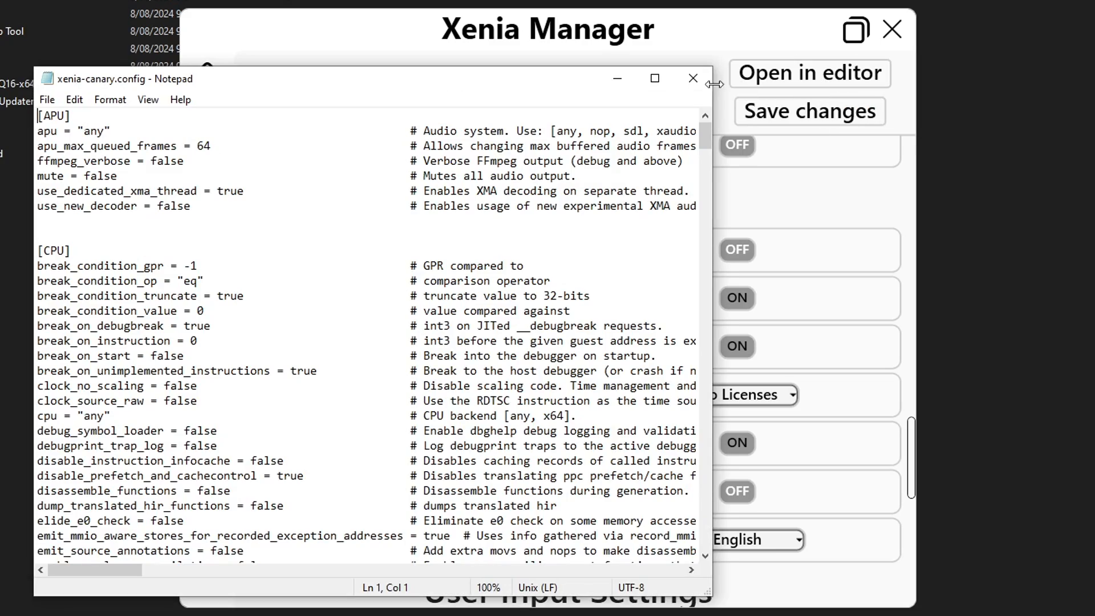
left_click(654, 77)
scroll(462, 162, "down", 17)
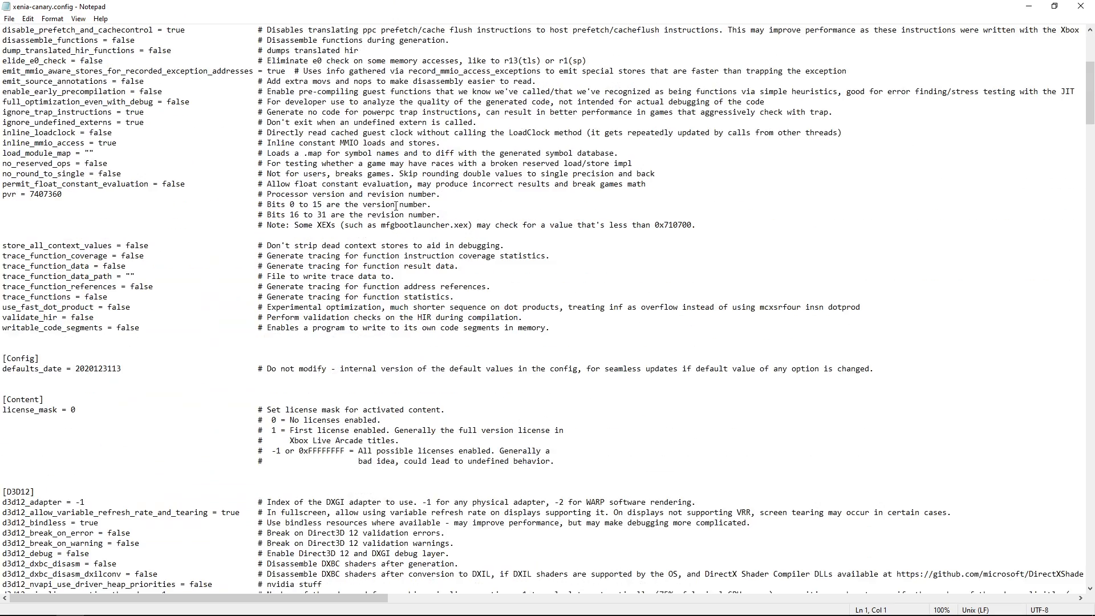
scroll(328, 249, "down", 12)
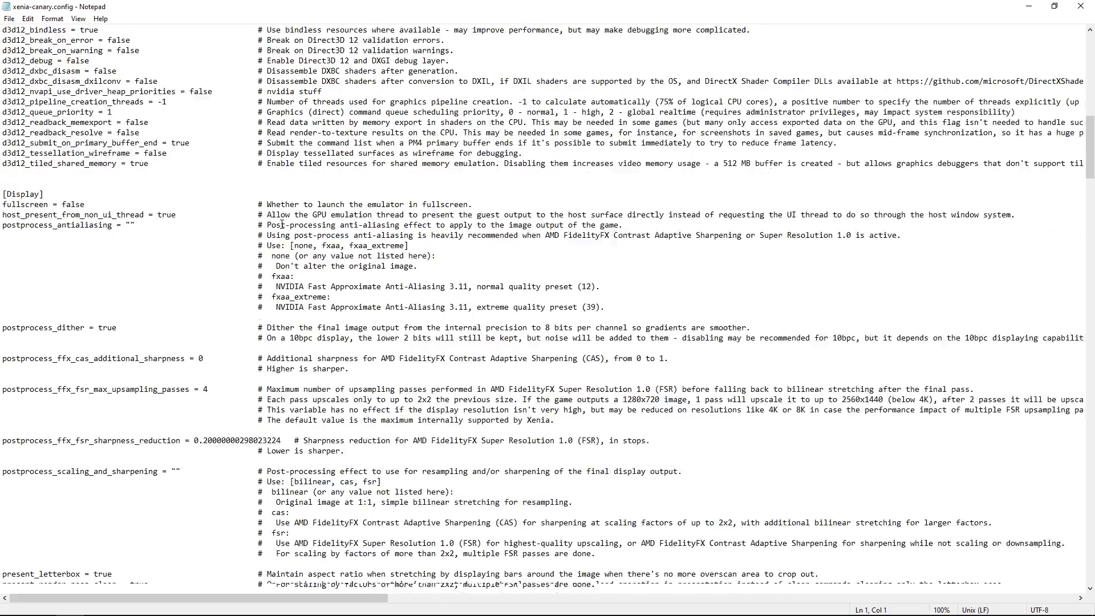
scroll(268, 251, "down", 8)
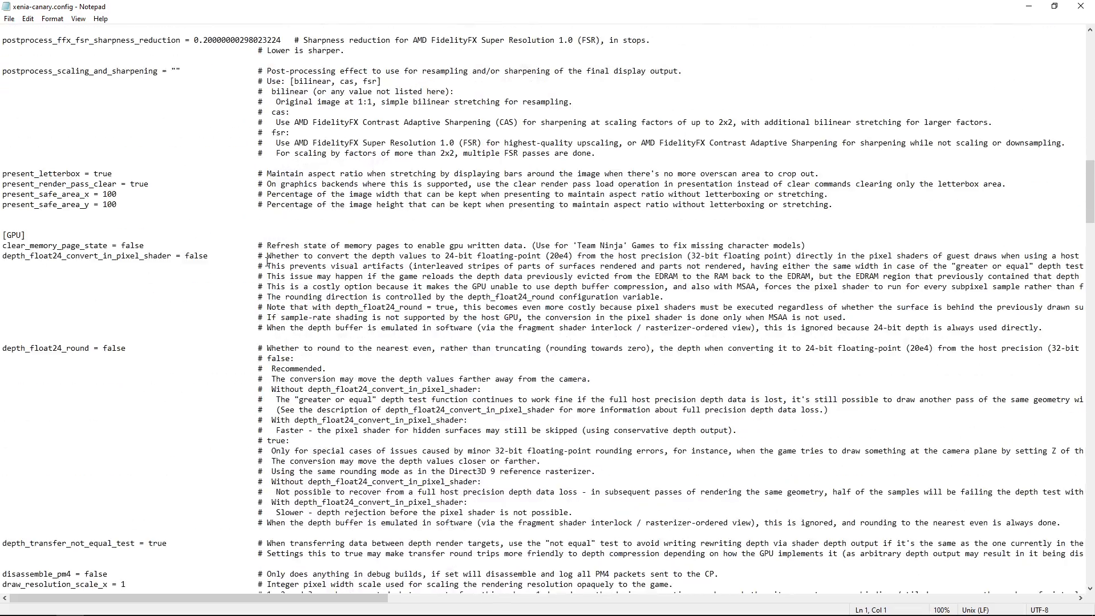
scroll(265, 262, "down", 11)
left_click(9, 19)
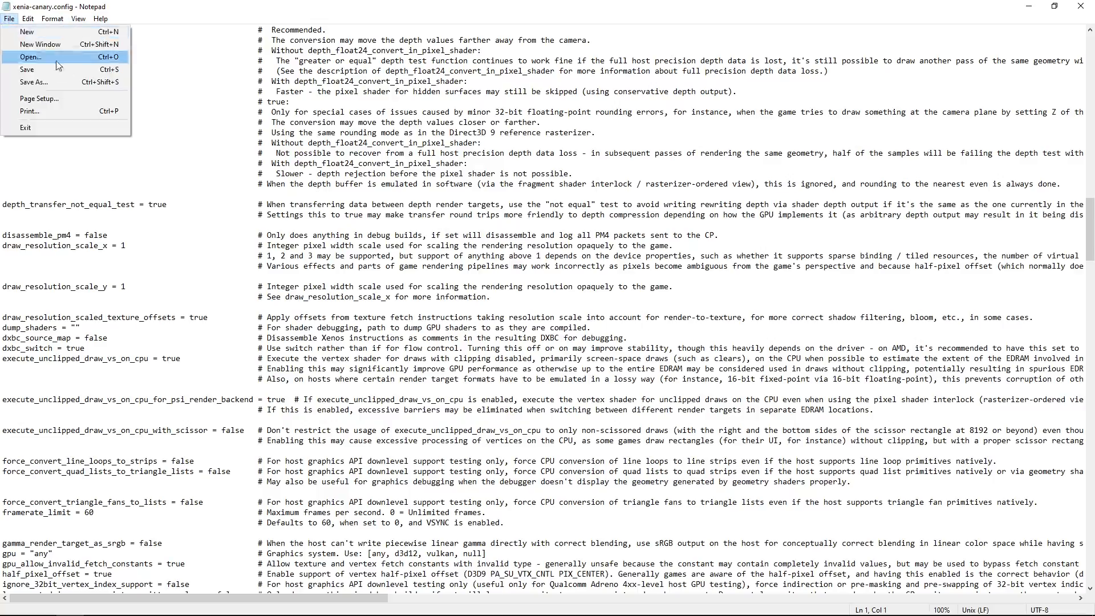
left_click(519, 138)
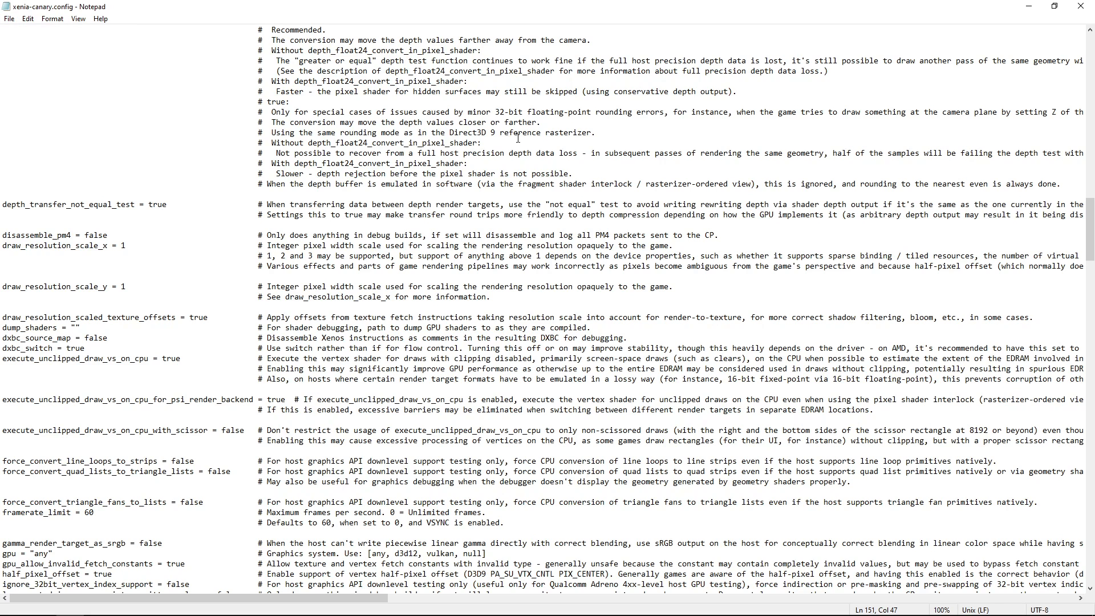
scroll(531, 168, "down", 2)
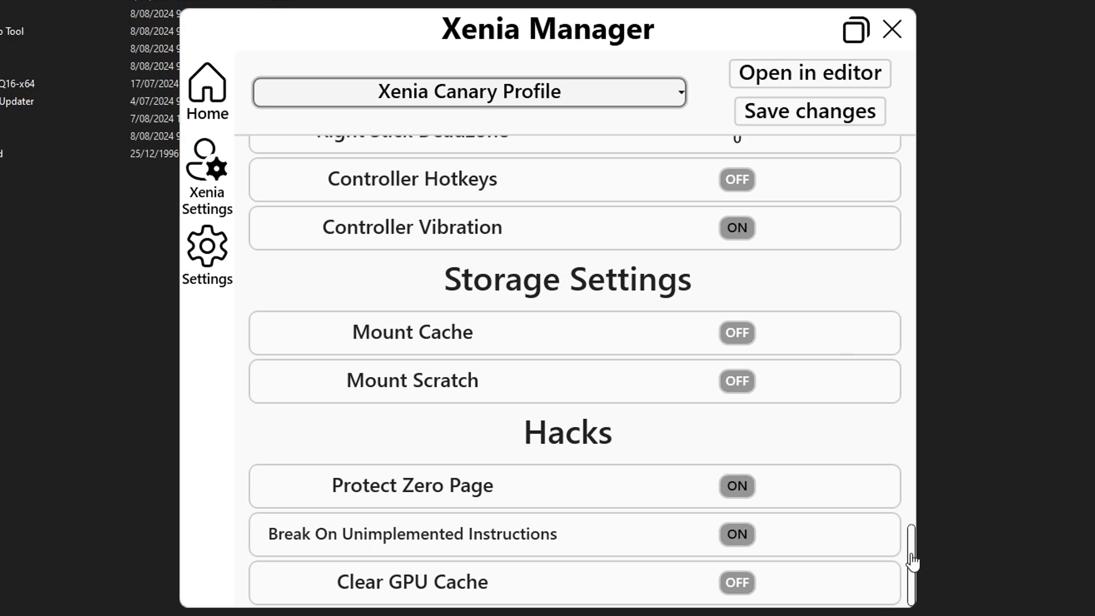
Save the Canary profile changes, dismiss the confirmation and return to the game library
left_click(797, 120)
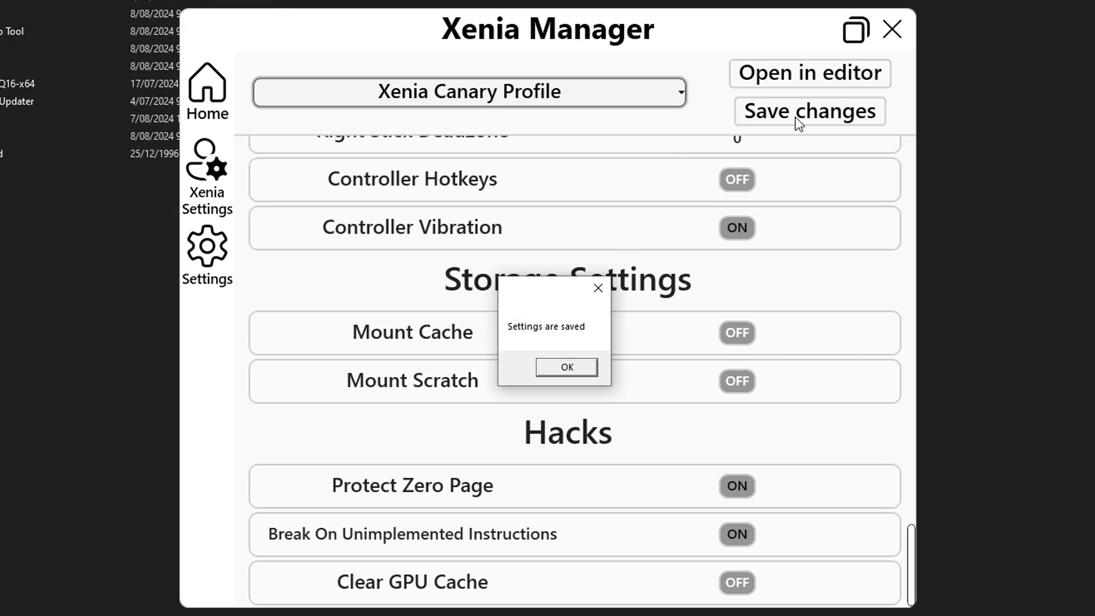
left_click(564, 366)
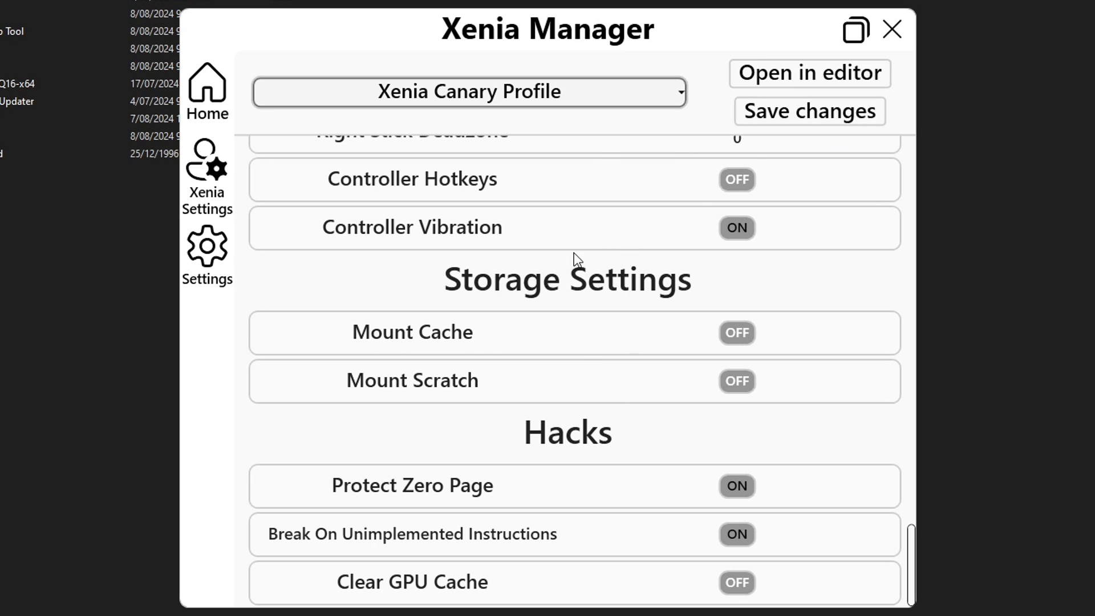
left_click(218, 106)
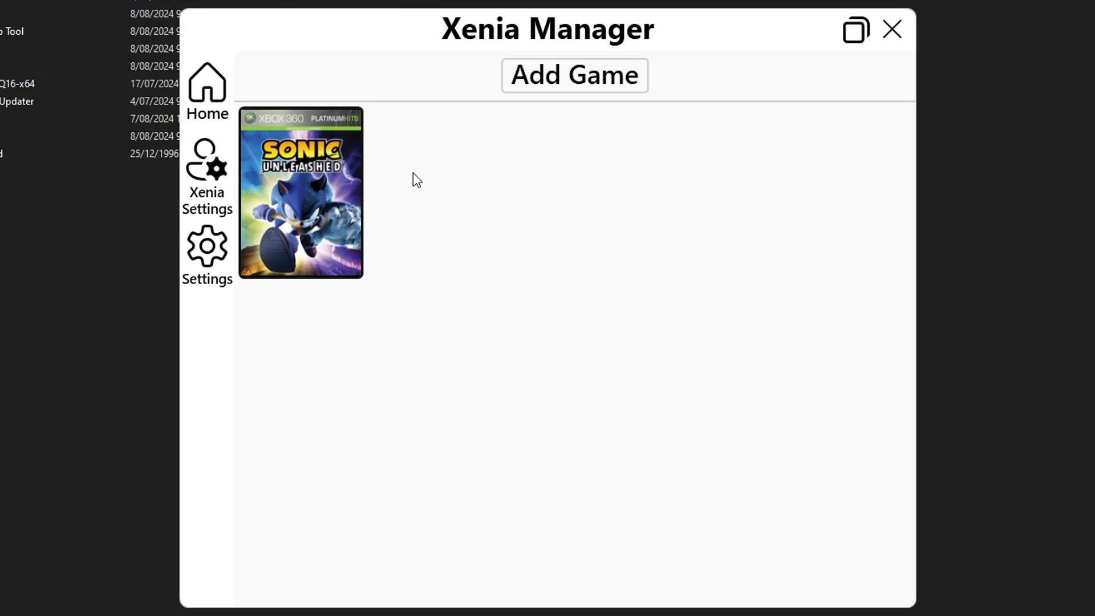
Add the "53450812 - Sonic Unleashed (TU2).patch.toml" patch to Sonic Unleashed, choosing the online list instead of a locally downloaded patch
right_click(314, 179)
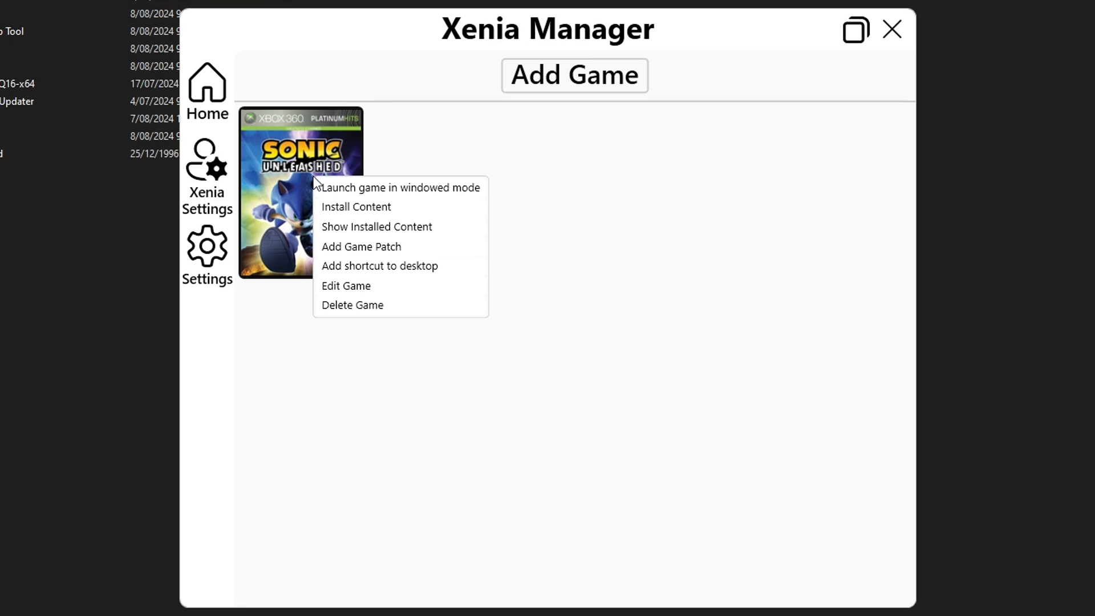
left_click(371, 251)
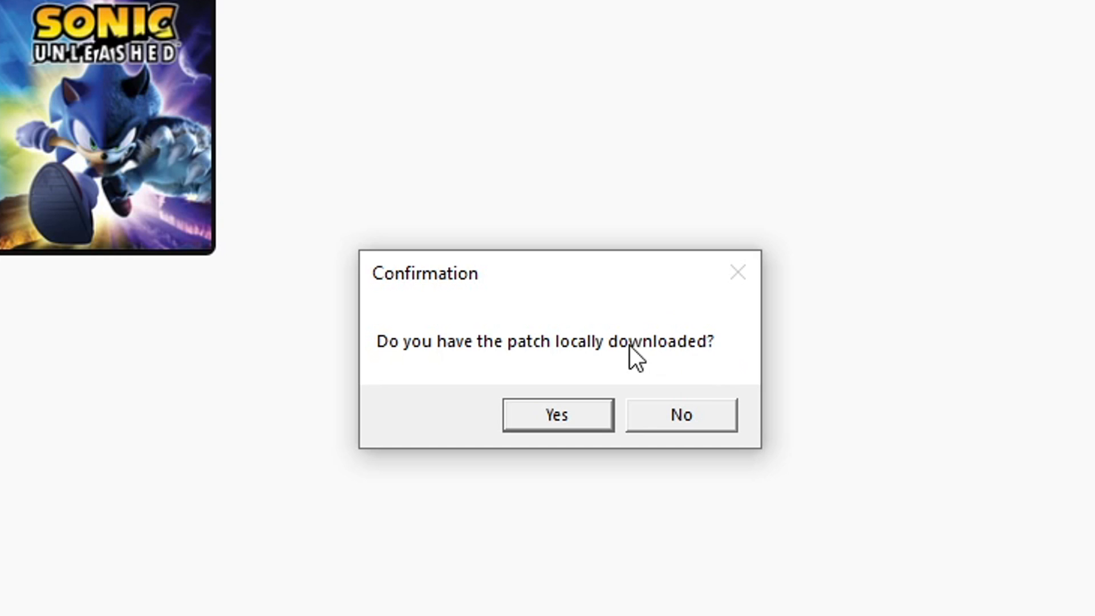
left_click(681, 415)
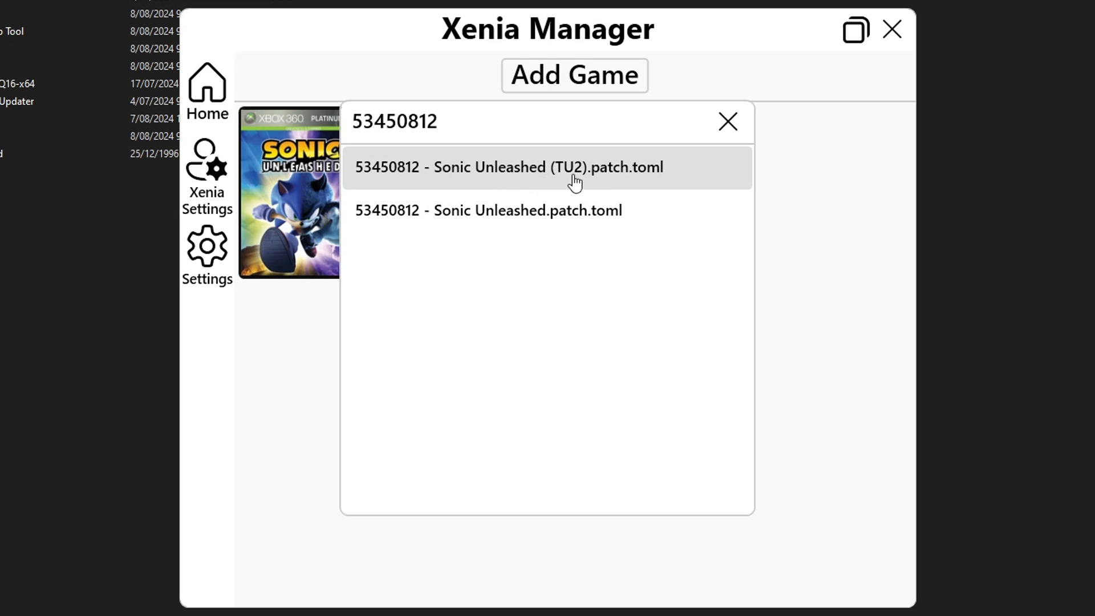
left_click(498, 173)
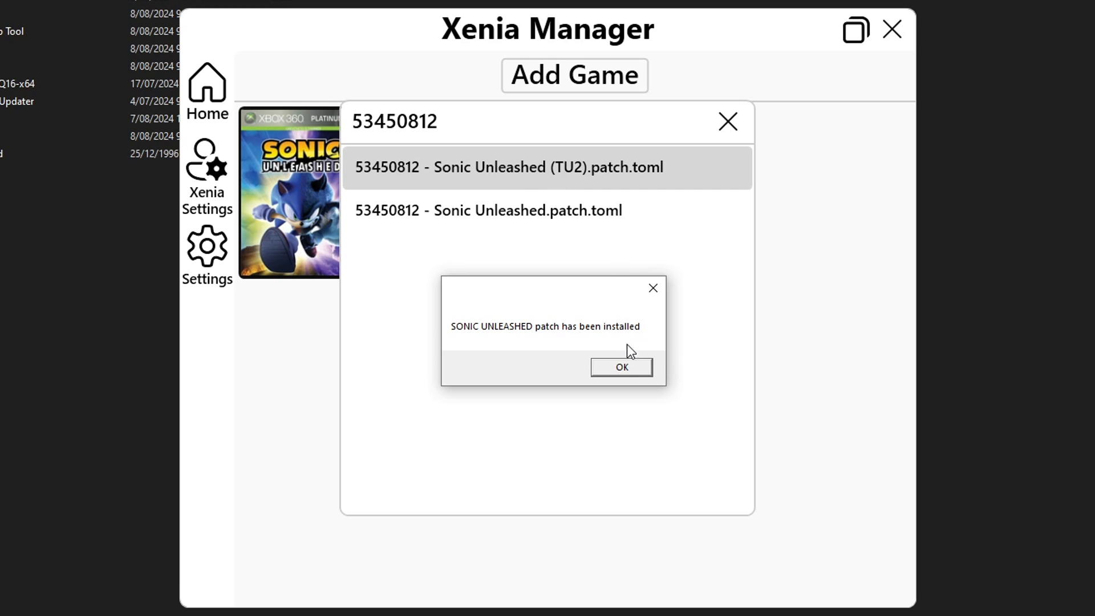
left_click(626, 368)
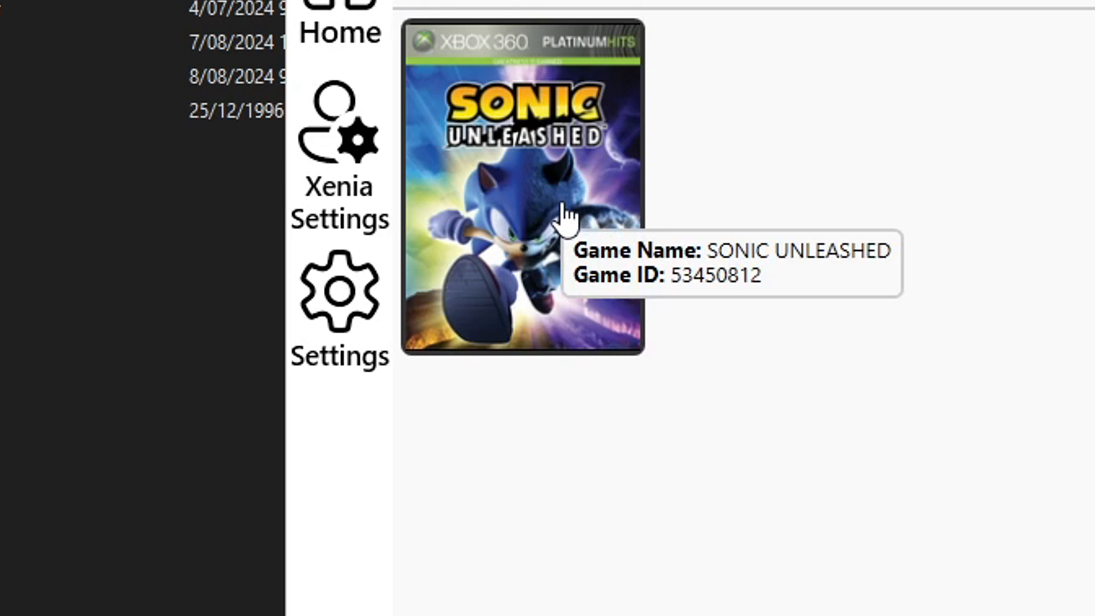
Enable 60 FPS, 1280x720 Resolution and Disable Radial Blur in Sonic Unleashed's patch settings and close them
right_click(562, 204)
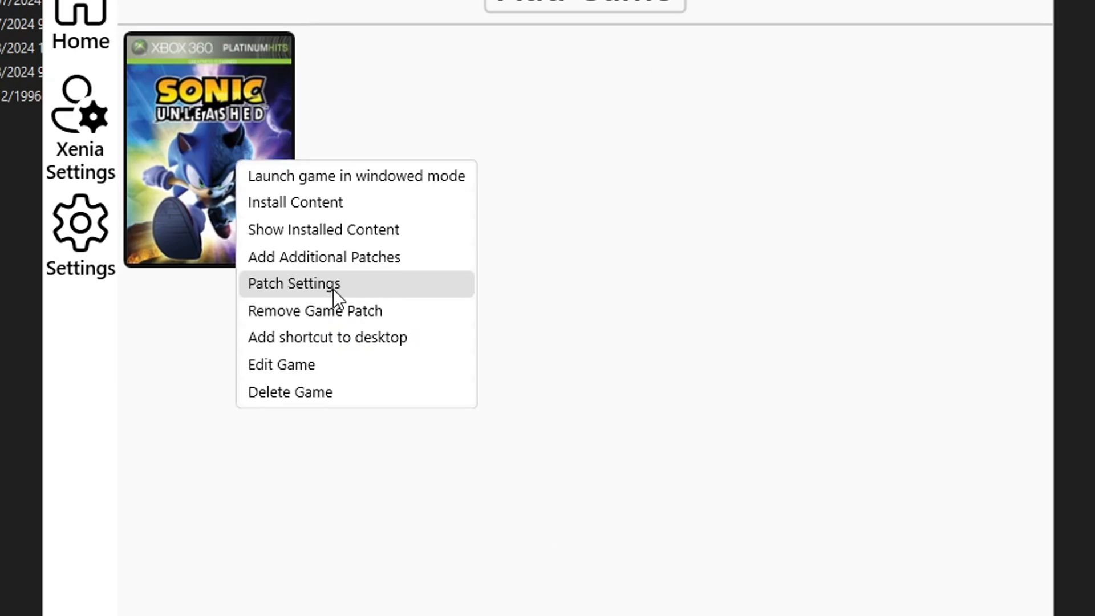
left_click(697, 390)
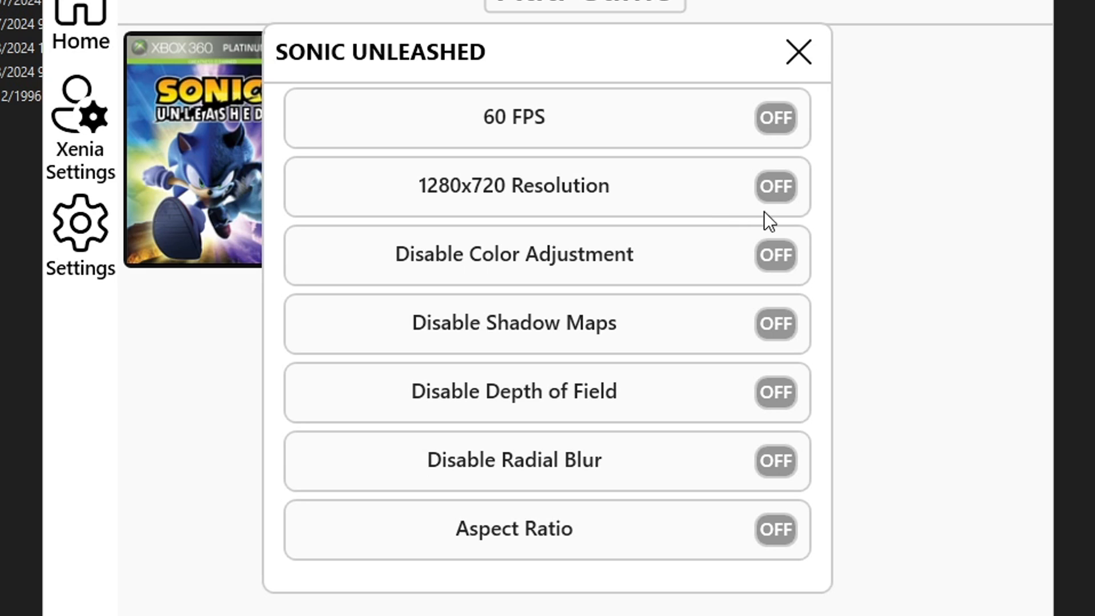
left_click(776, 120)
left_click(776, 189)
left_click(778, 471)
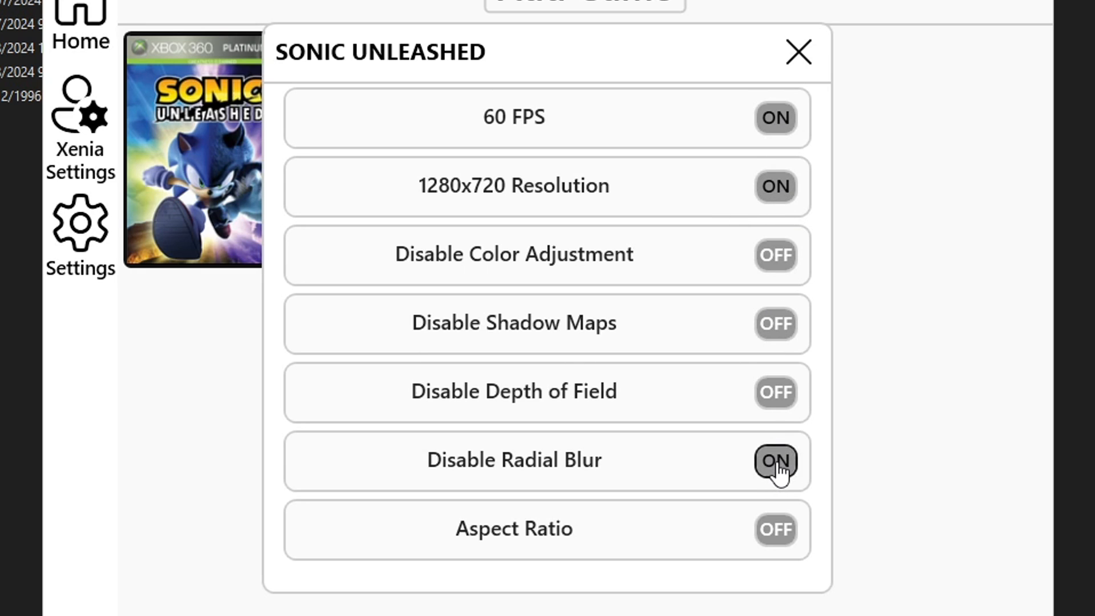
left_click(801, 55)
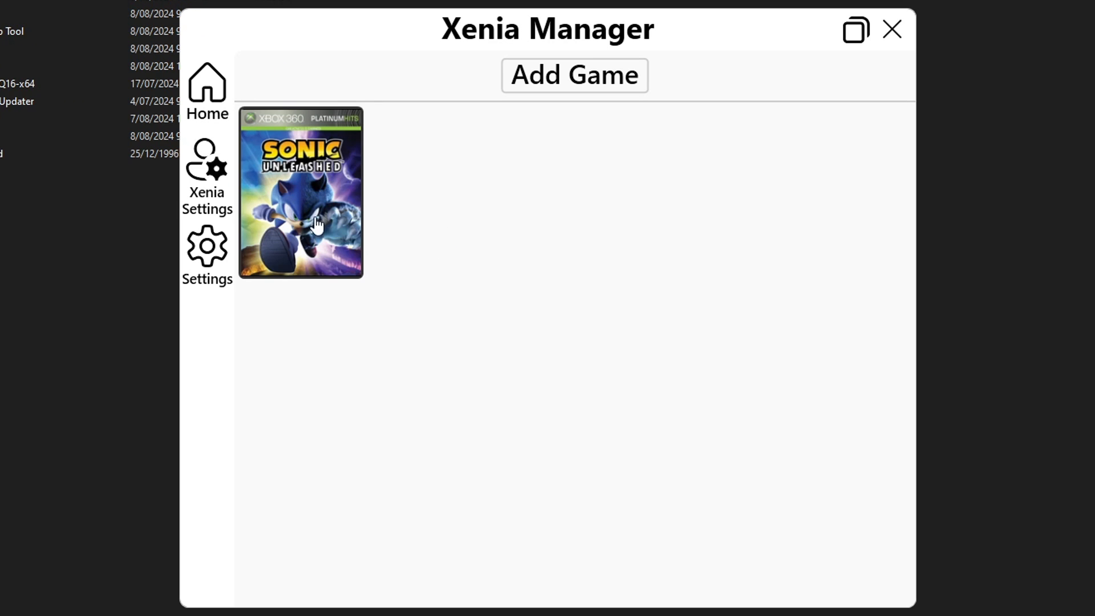
Remove the TU2 game patch from Sonic Unleashed and confirm the removal
right_click(302, 200)
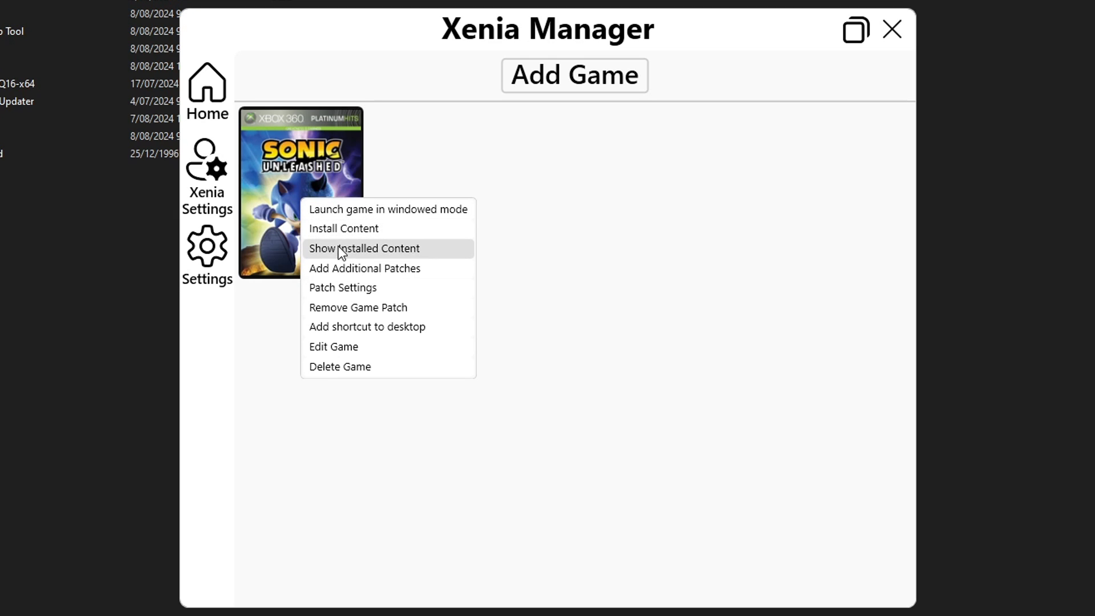
left_click(352, 307)
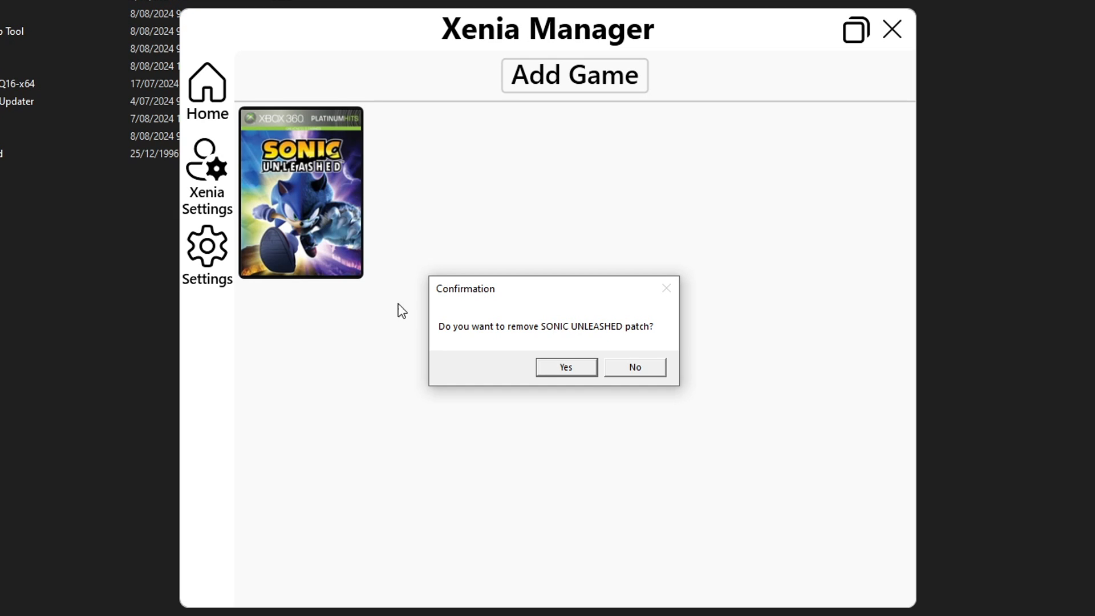
left_click(563, 370)
Add the "53450812 - Sonic Unleashed.patch.toml" patch to Sonic Unleashed from the online patch list
right_click(314, 194)
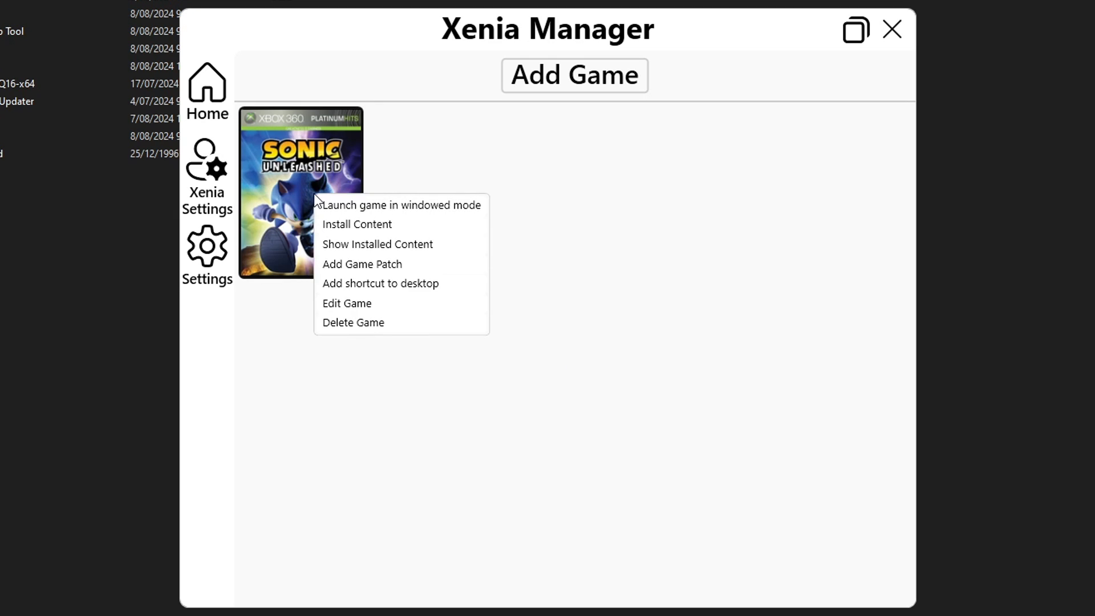
left_click(362, 265)
left_click(624, 365)
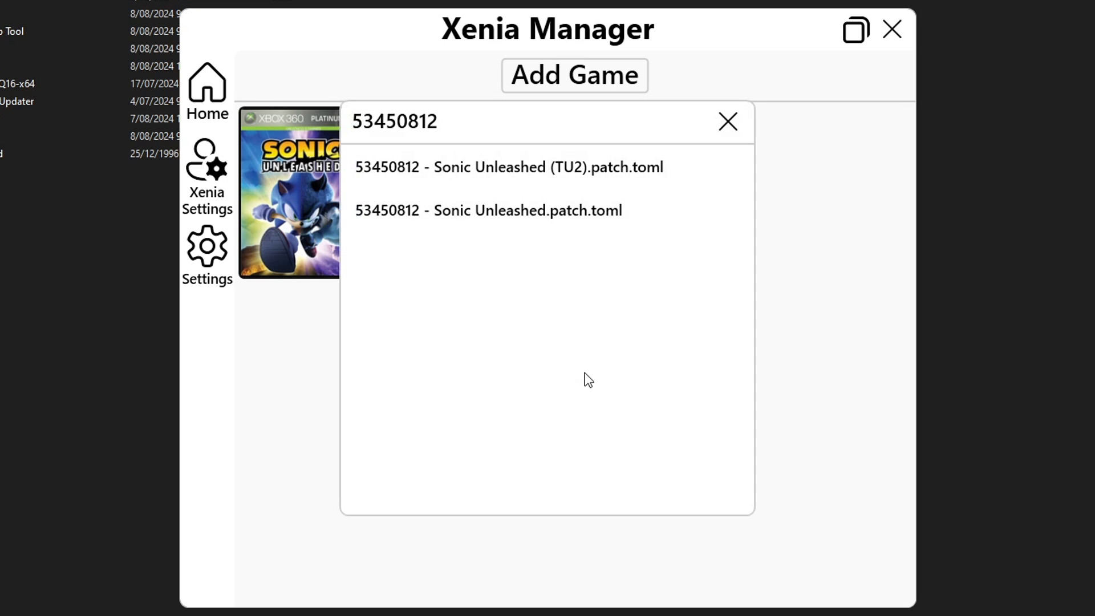
left_click(485, 213)
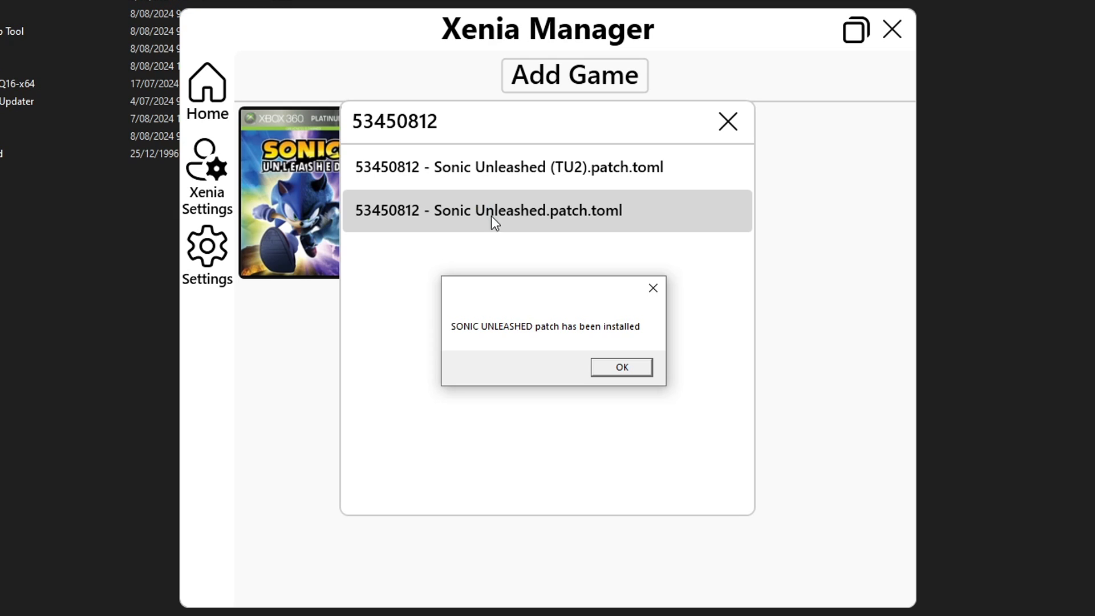
left_click(622, 366)
right_click(316, 189)
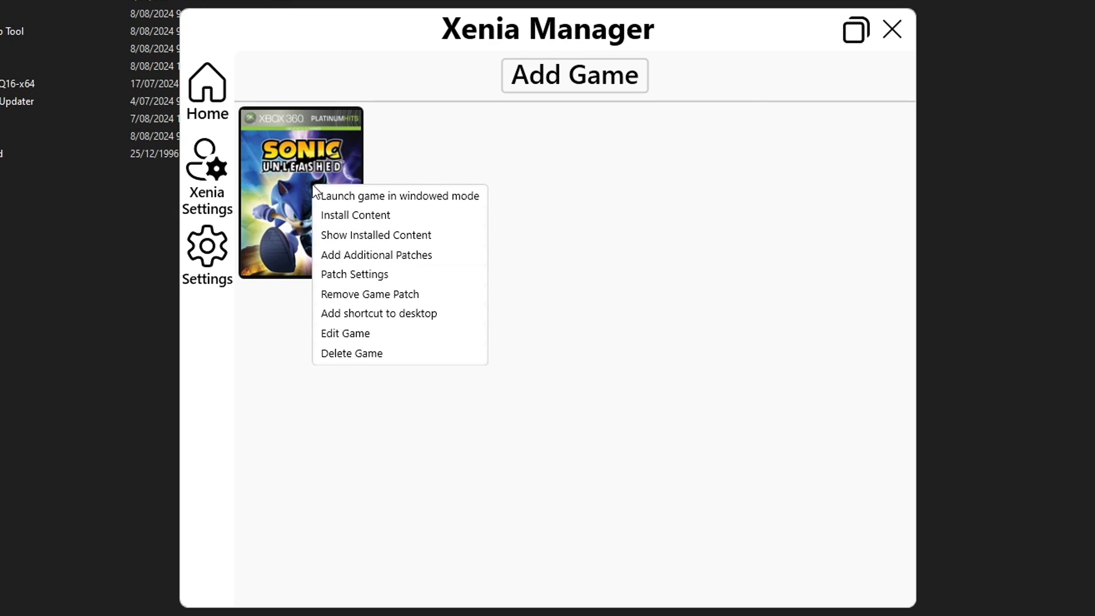
left_click(437, 194)
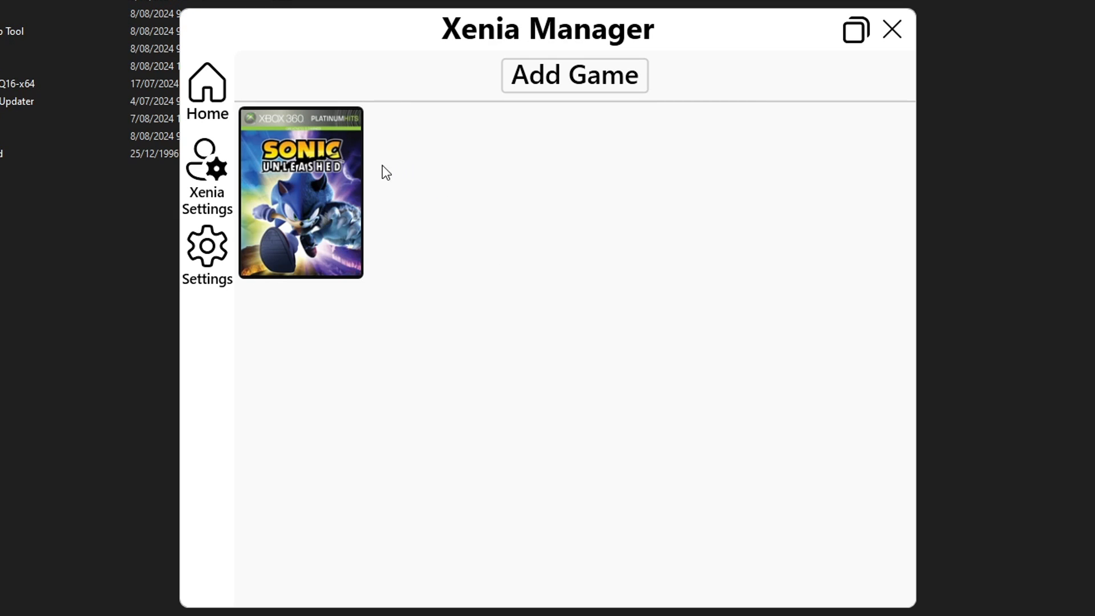
right_click(323, 177)
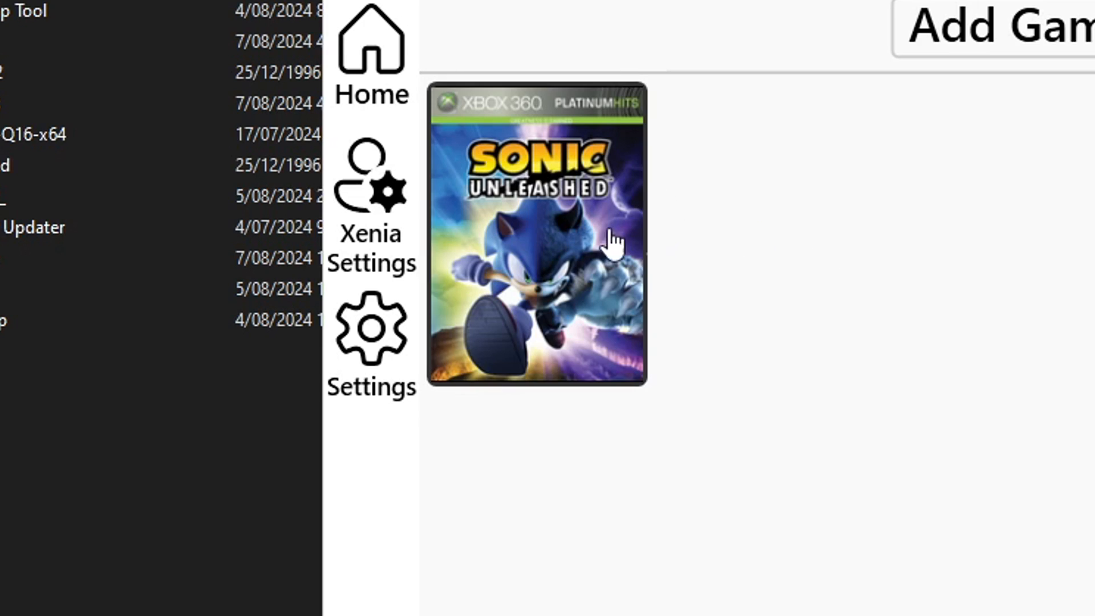
Install Sonic Unleashed Title Update #2 from the TU file in the Title Update 2 folder of "Unleashed DLC and patch"
right_click(559, 222)
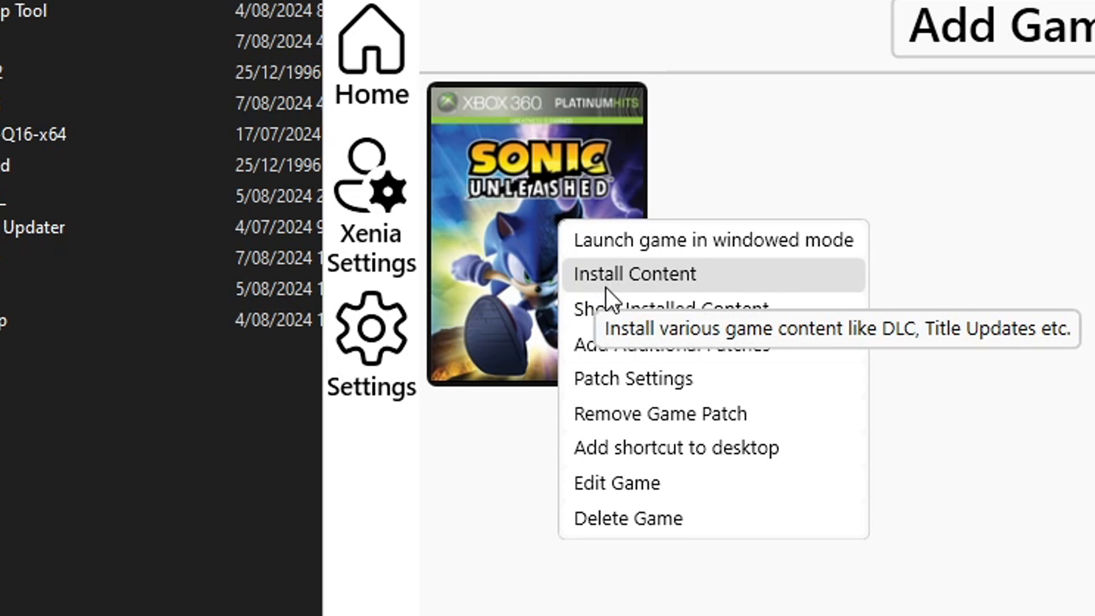
left_click(678, 282)
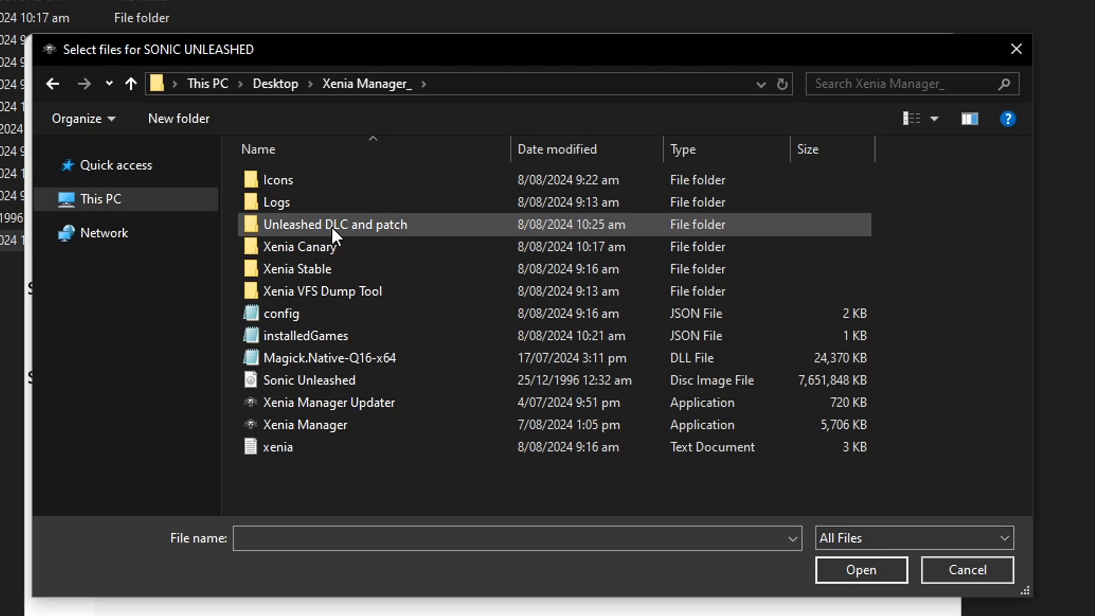
double_click(356, 225)
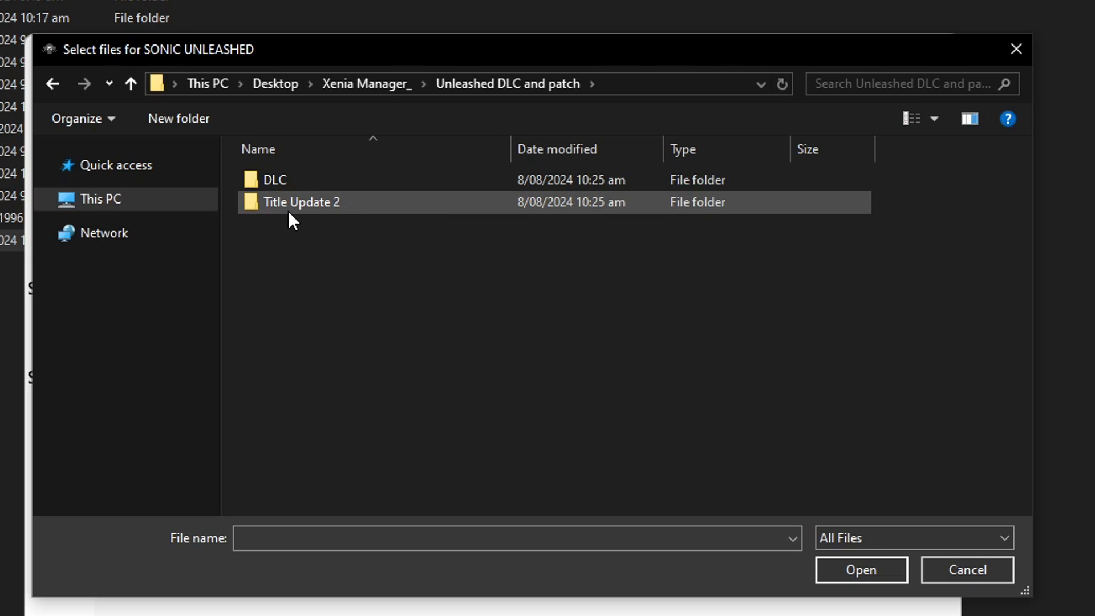
double_click(303, 208)
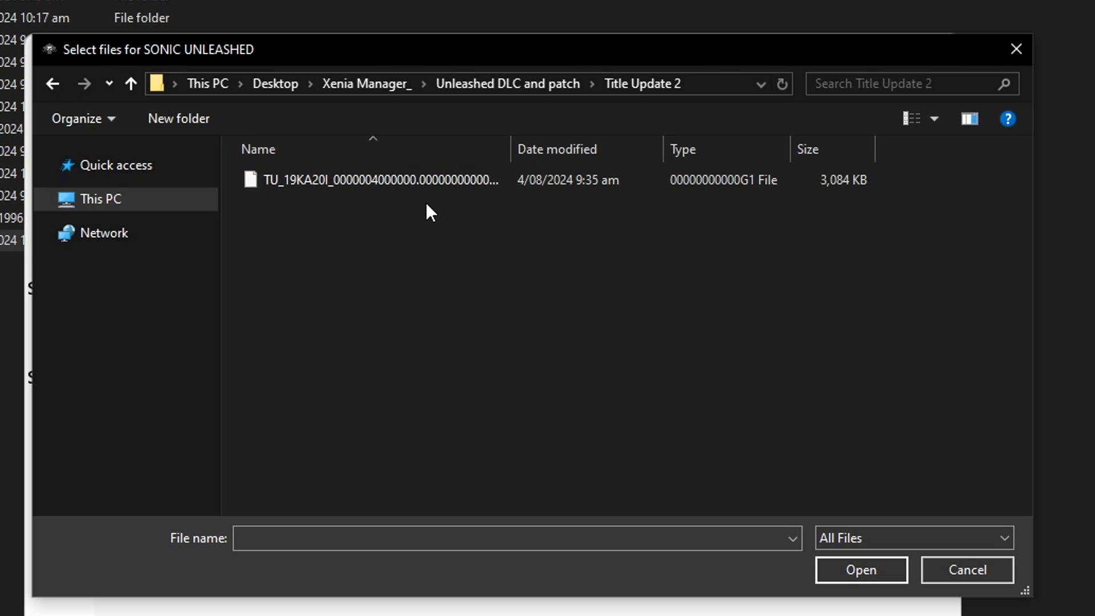
left_click(393, 183)
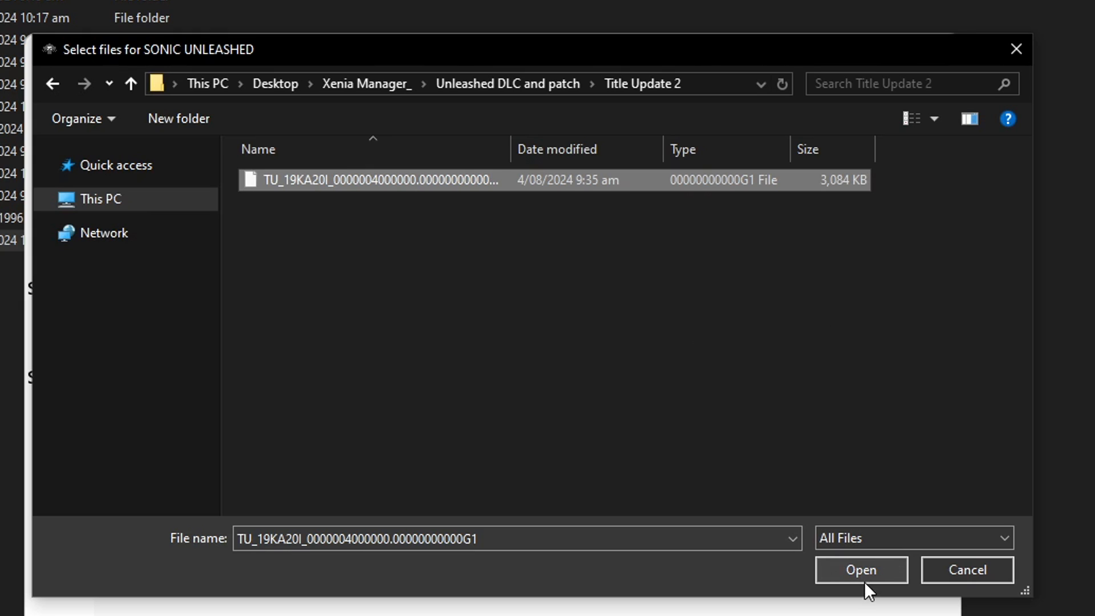
left_click(481, 198)
left_click(376, 181)
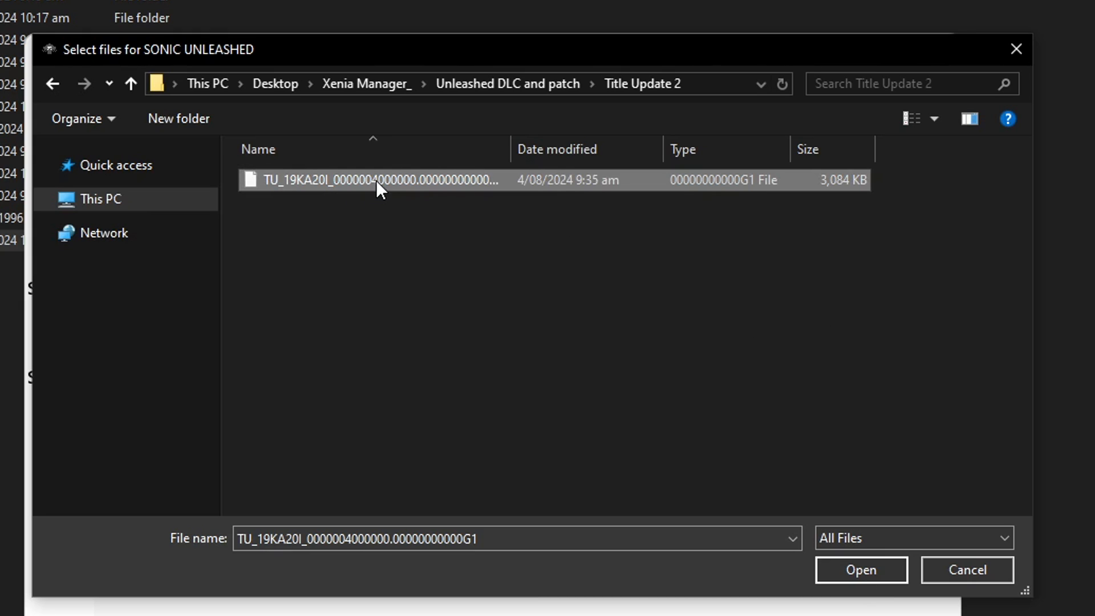
double_click(380, 182)
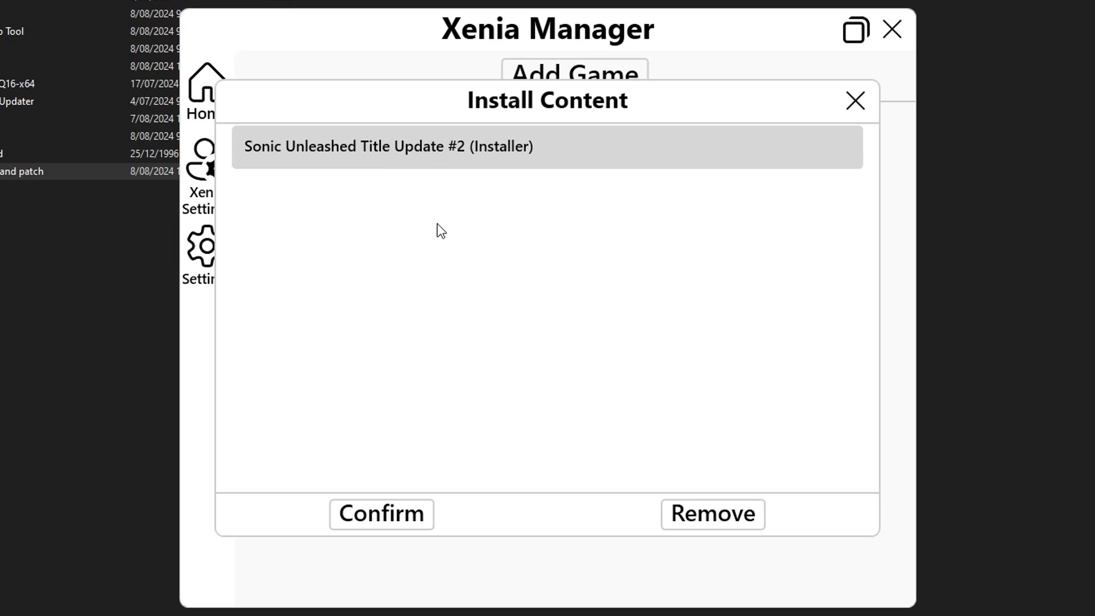
left_click(391, 513)
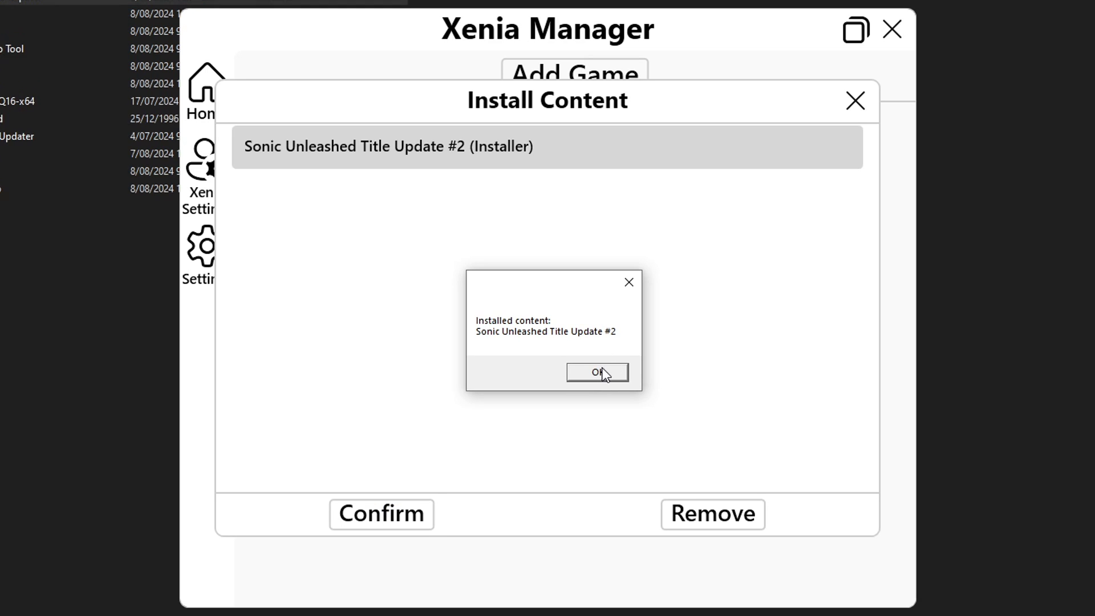
left_click(598, 372)
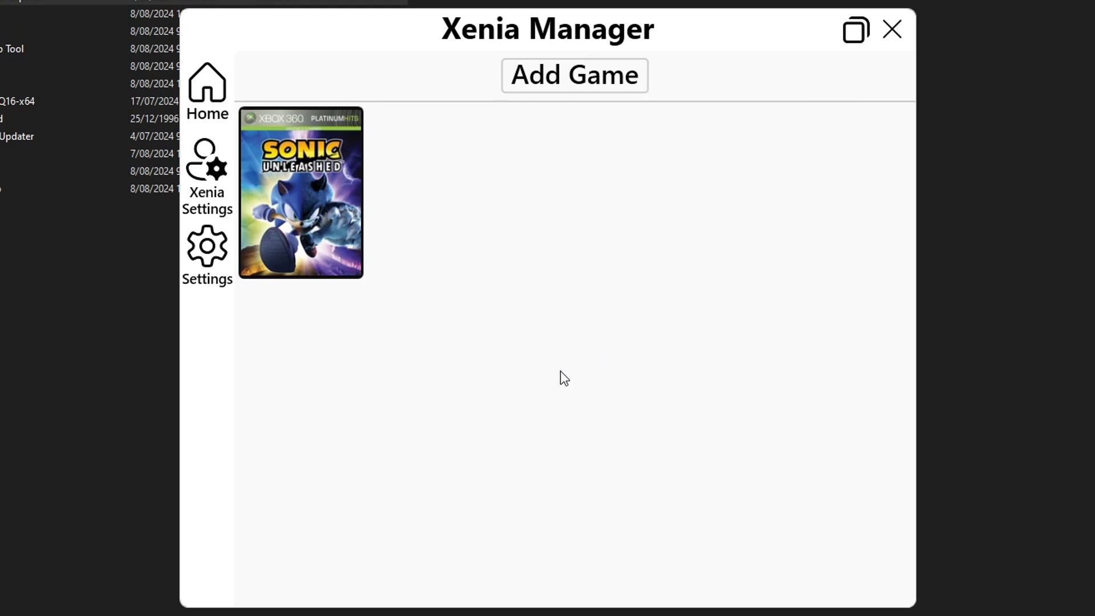
Install the Apotos & Shamar Adventure Pack for Sonic Unleashed from the file in the DLC folder of "Unleashed DLC and patch"
right_click(324, 185)
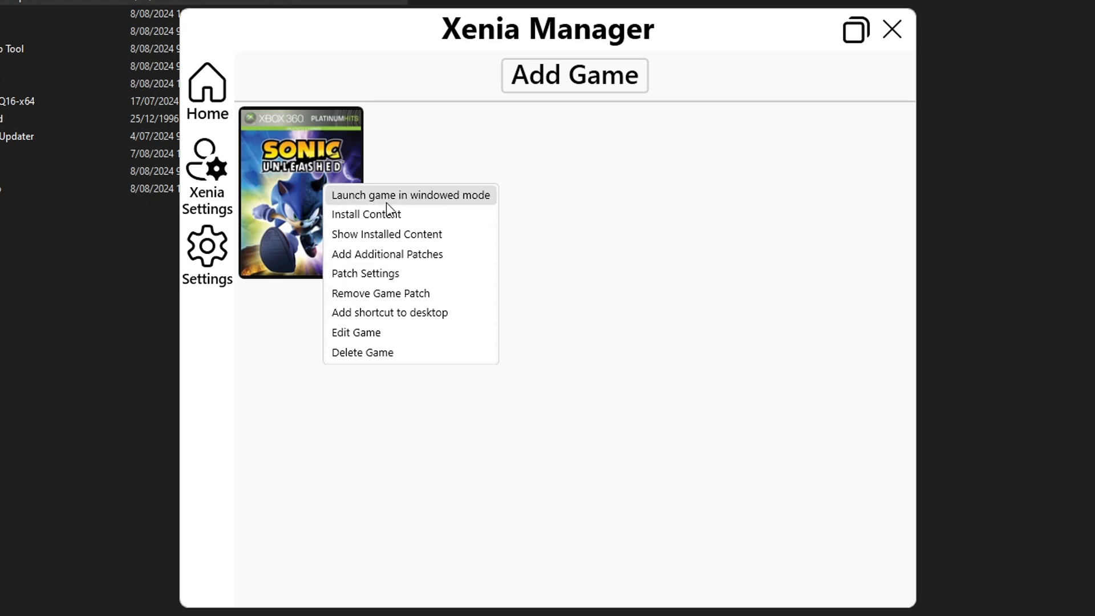
left_click(352, 216)
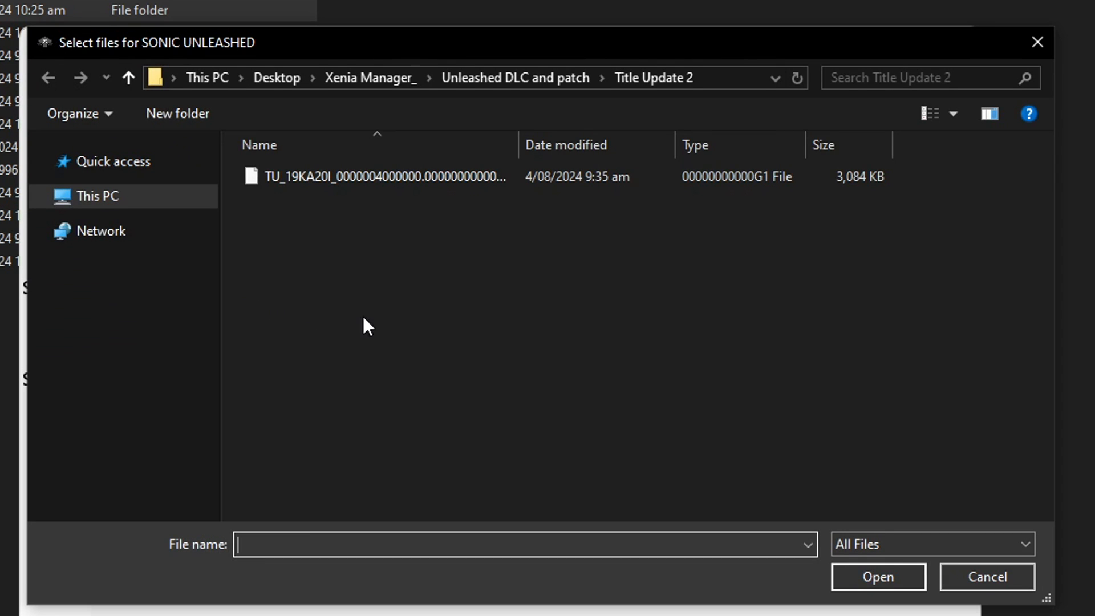
left_click(503, 83)
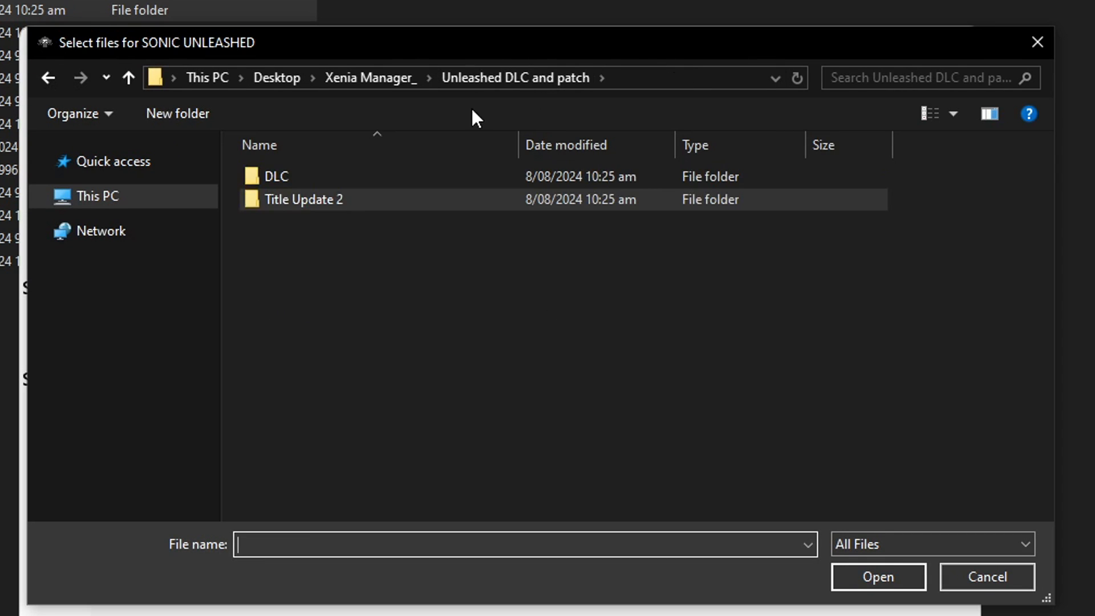
double_click(323, 176)
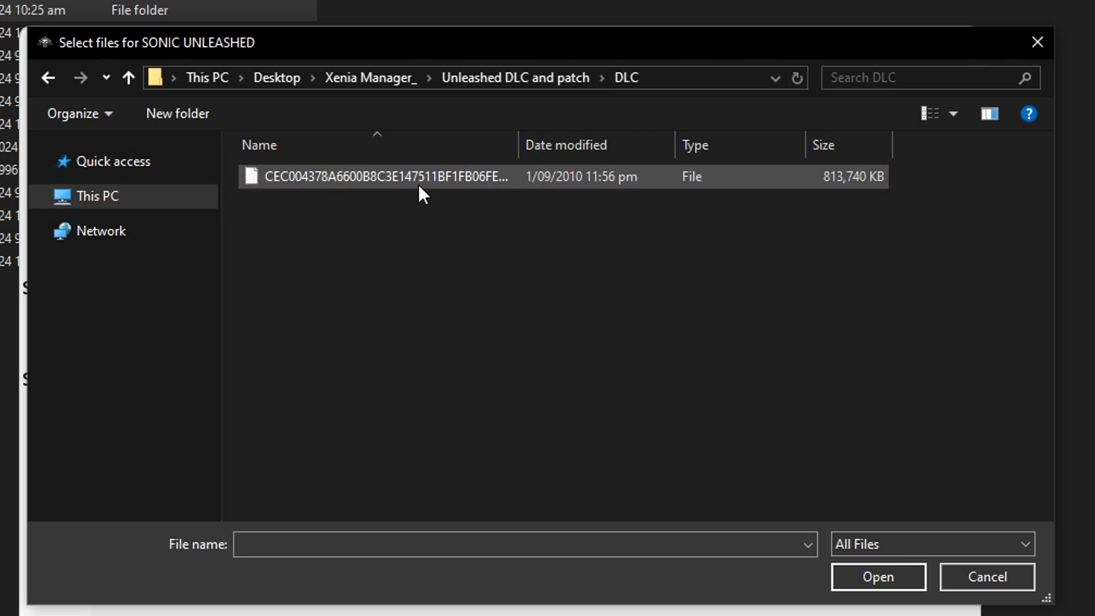
double_click(398, 177)
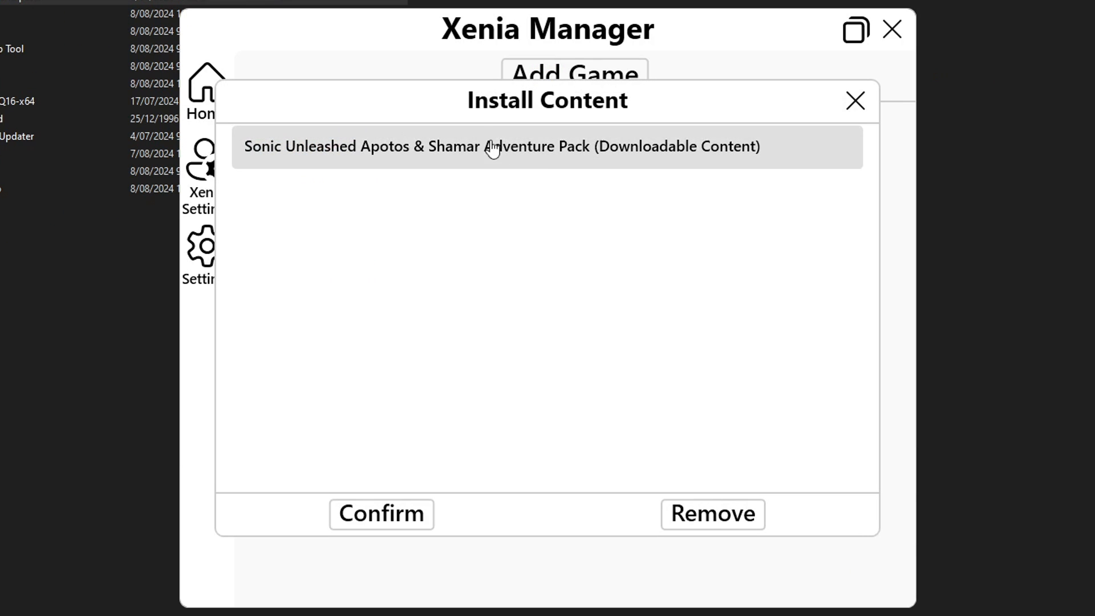
left_click(690, 162)
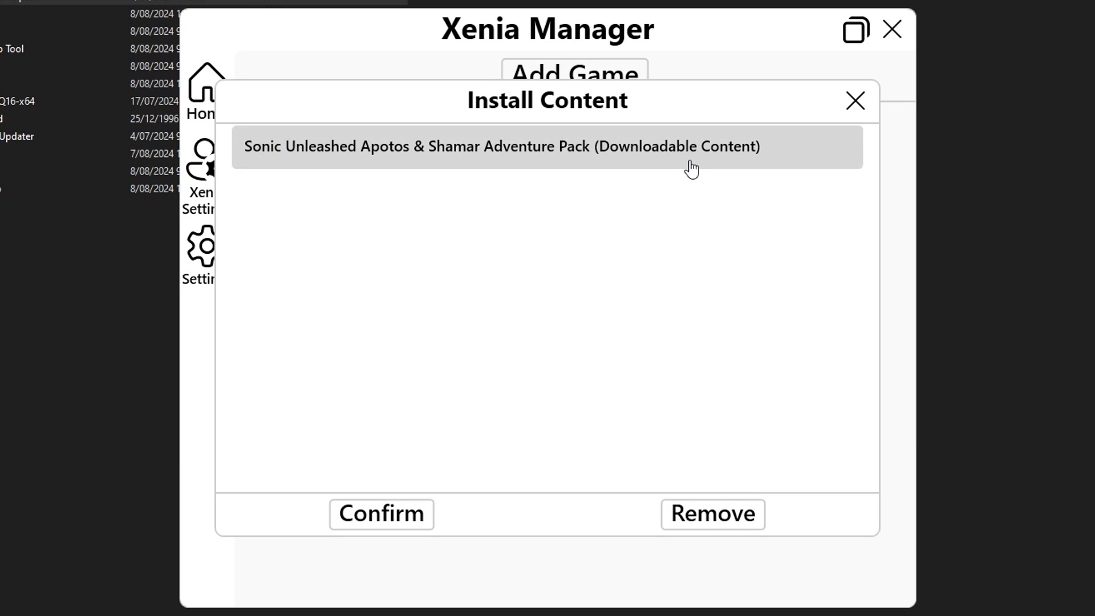
left_click(392, 514)
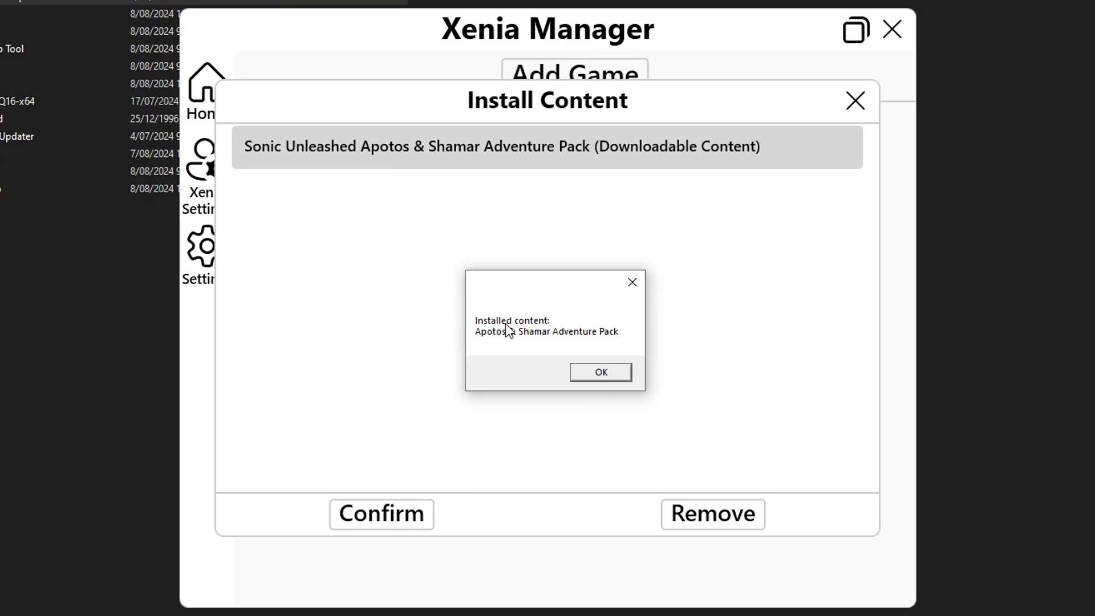
left_click(594, 370)
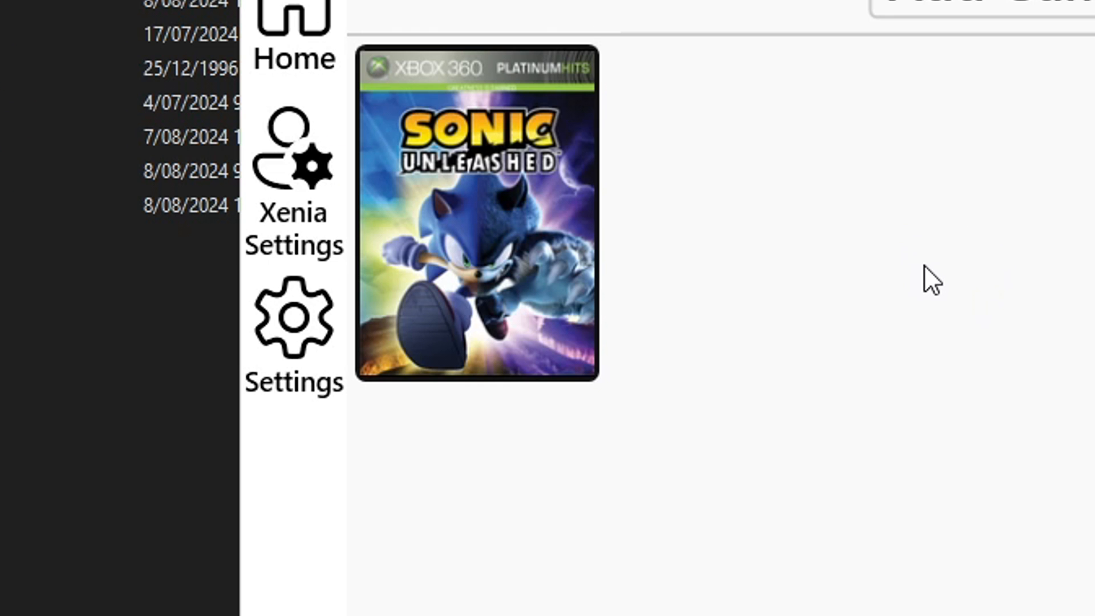
Review Sonic Unleashed's installed content in the Downloadable Content, Installer and Saved Game categories
right_click(503, 209)
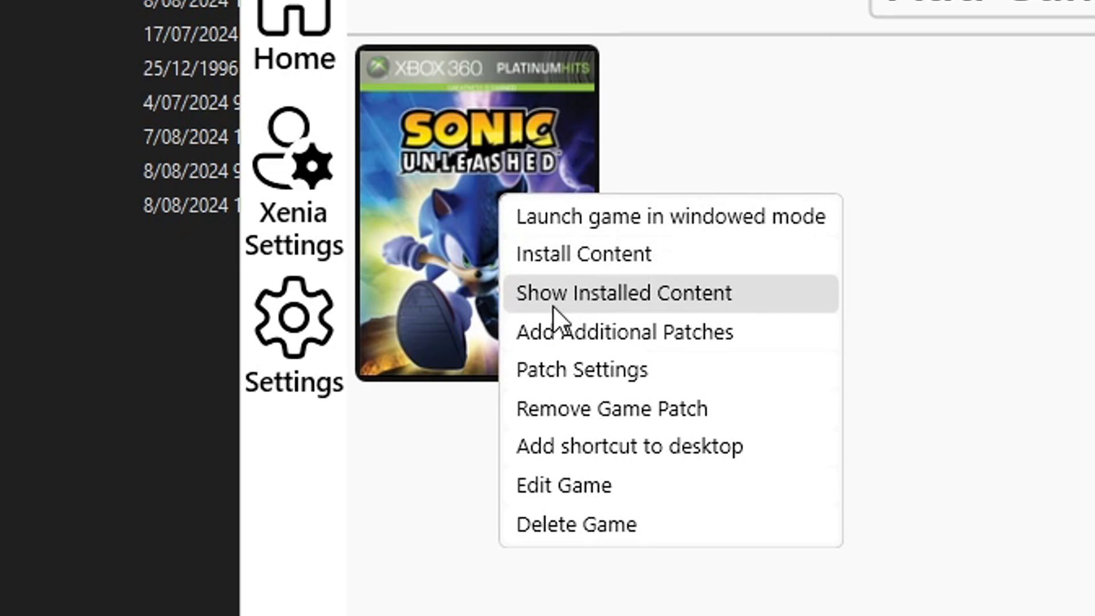
left_click(672, 293)
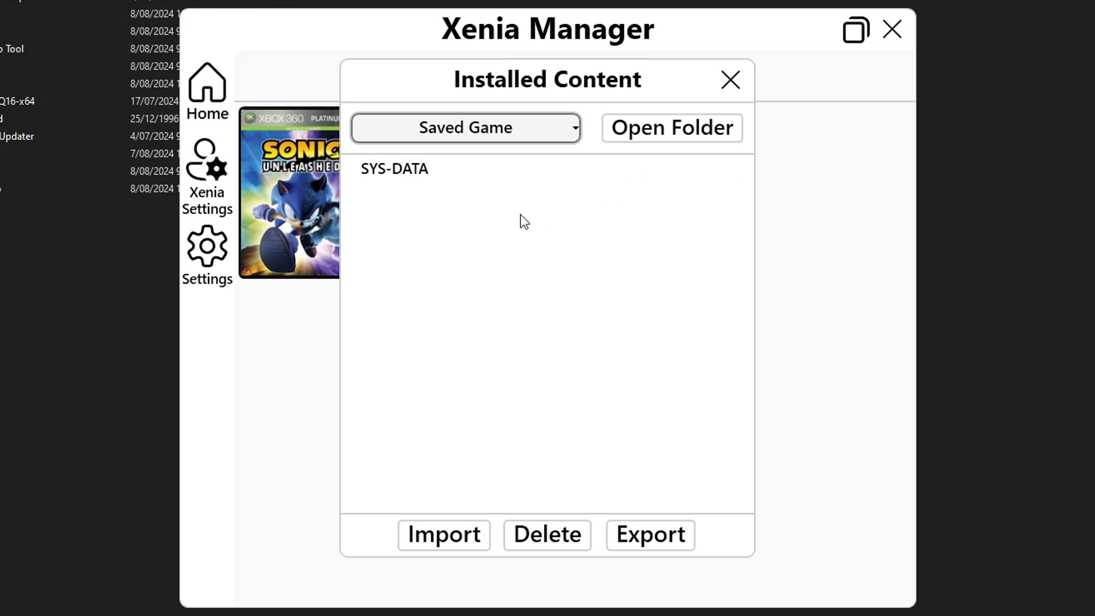
left_click(485, 131)
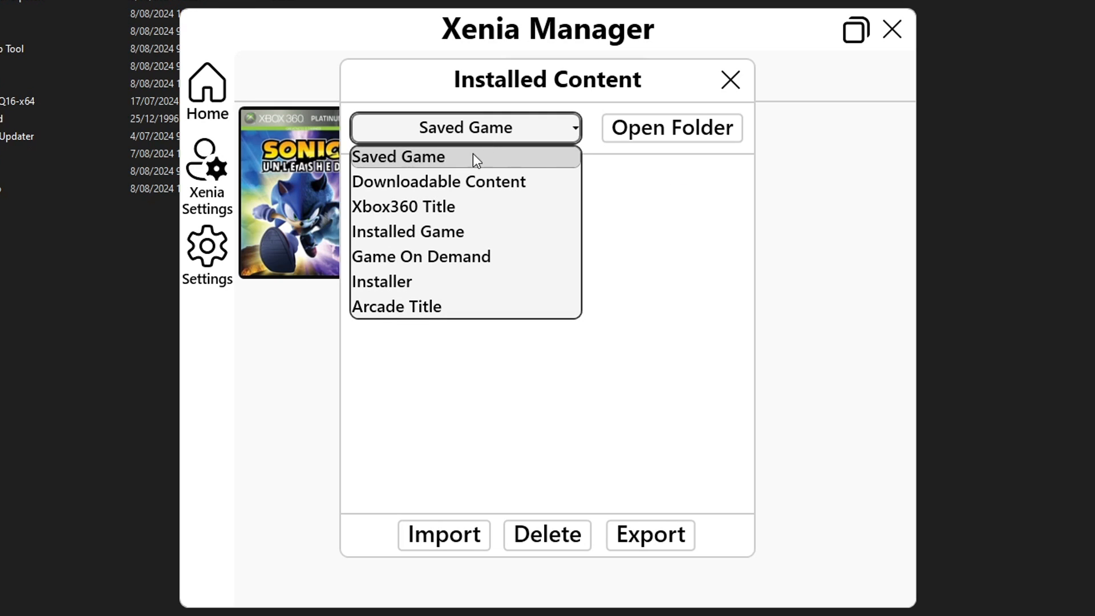
left_click(454, 183)
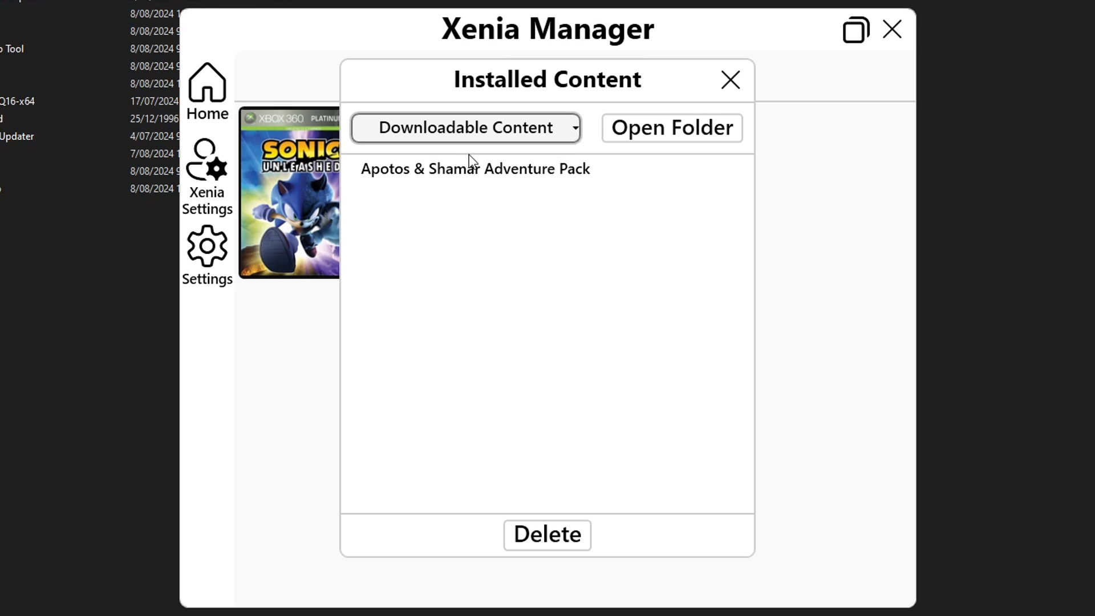
left_click(472, 134)
left_click(406, 281)
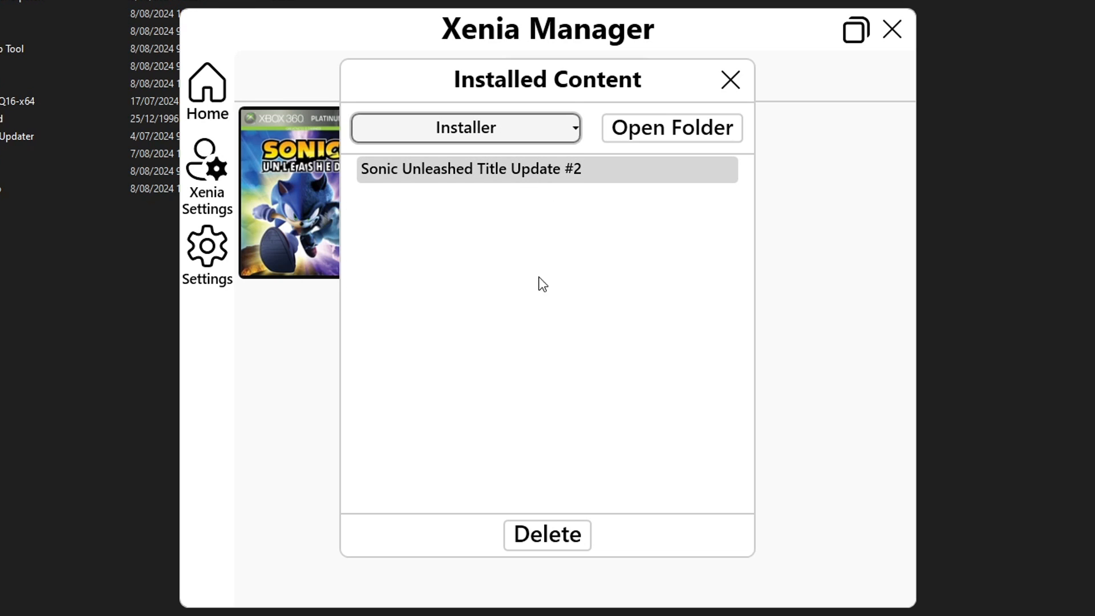
left_click(464, 127)
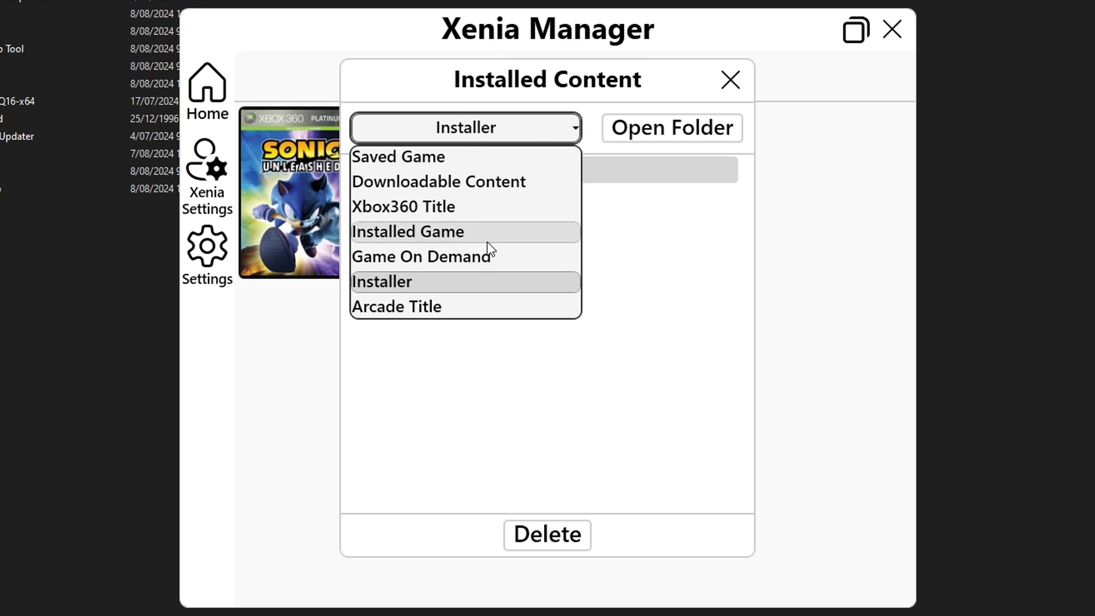
left_click(487, 184)
left_click(481, 137)
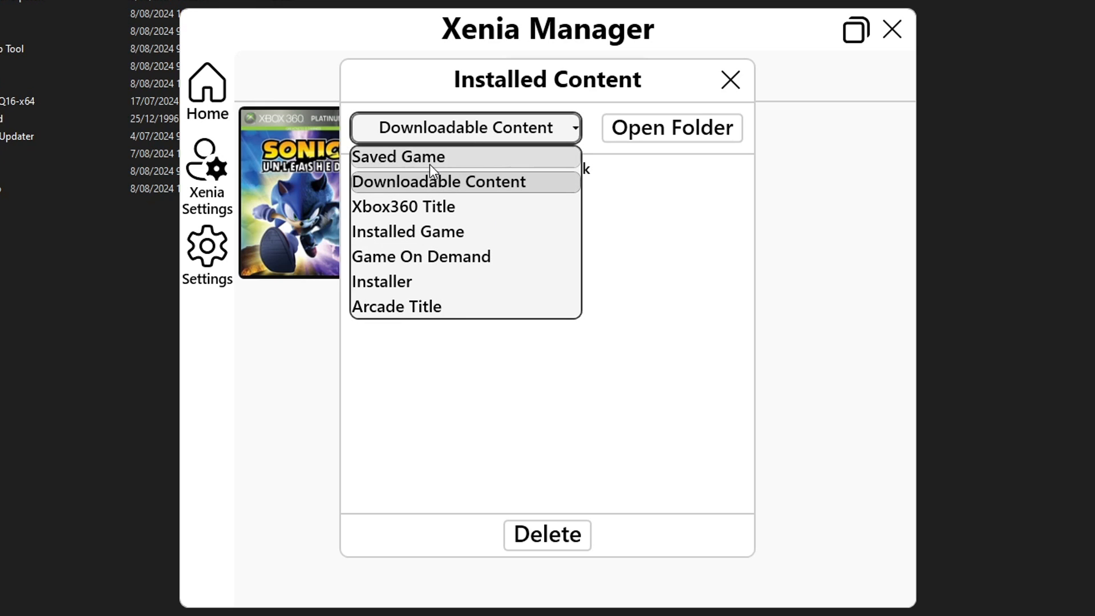
left_click(425, 161)
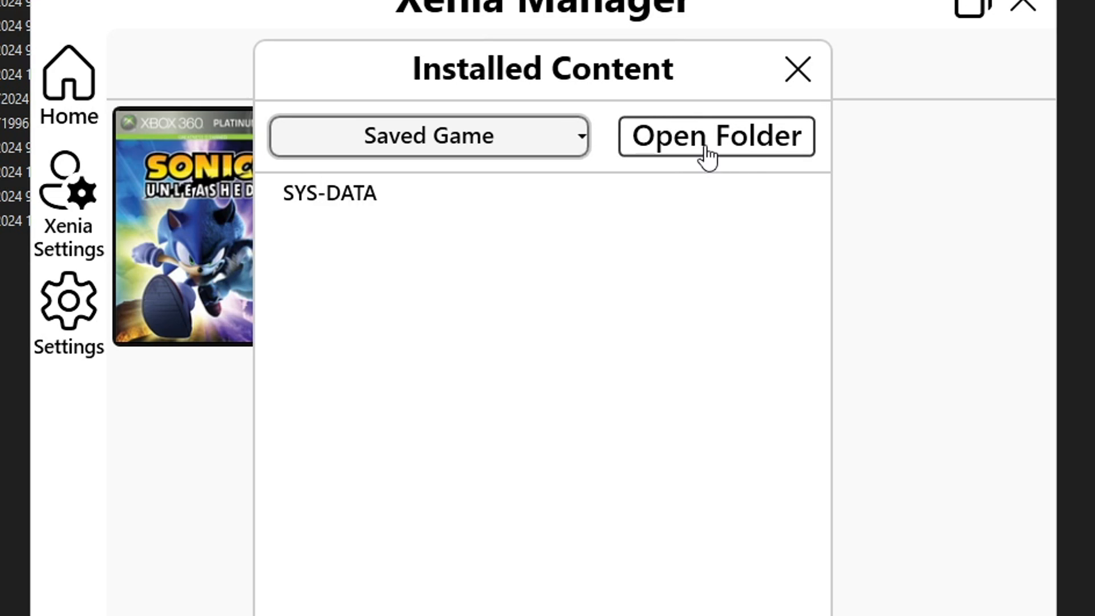
Open Sonic Unleashed's saved game folder, look at its parent folder 53450812, and go into 00000001 > SYS-DATA
left_click(697, 147)
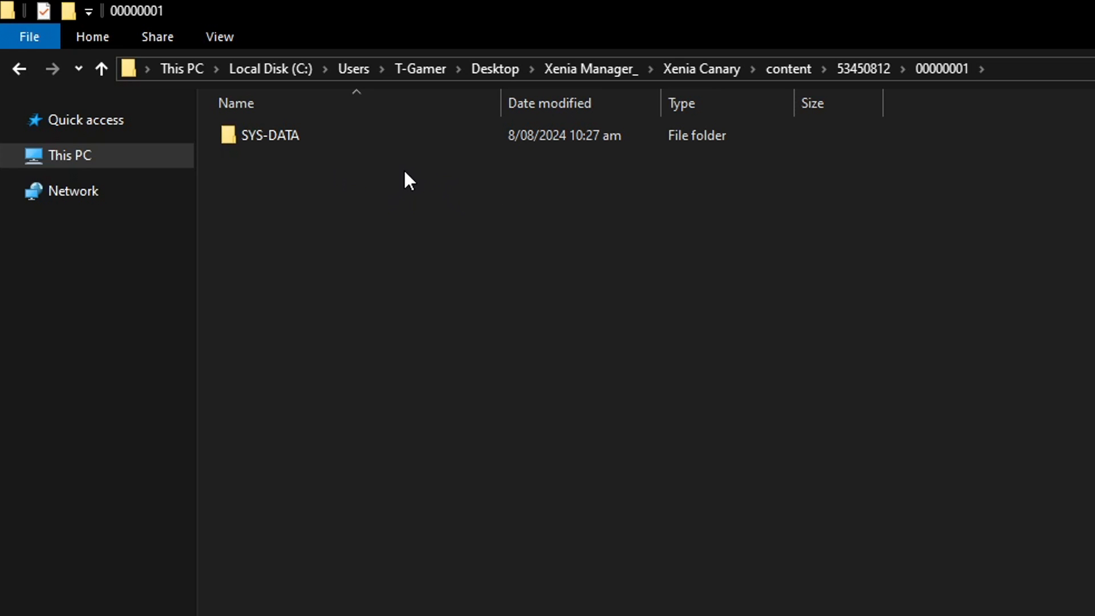
double_click(291, 140)
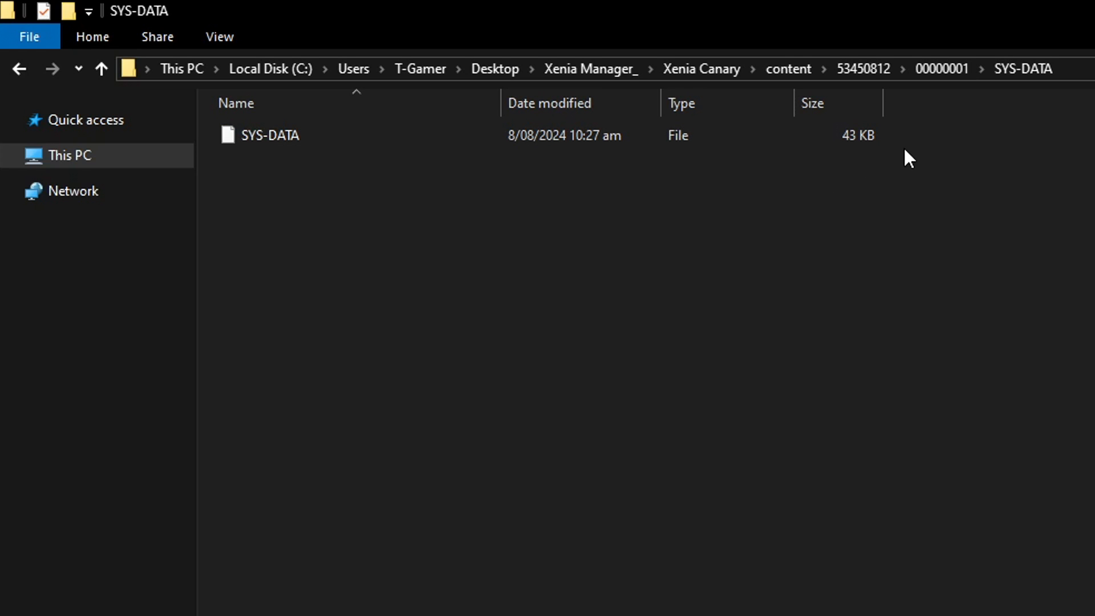
left_click(923, 73)
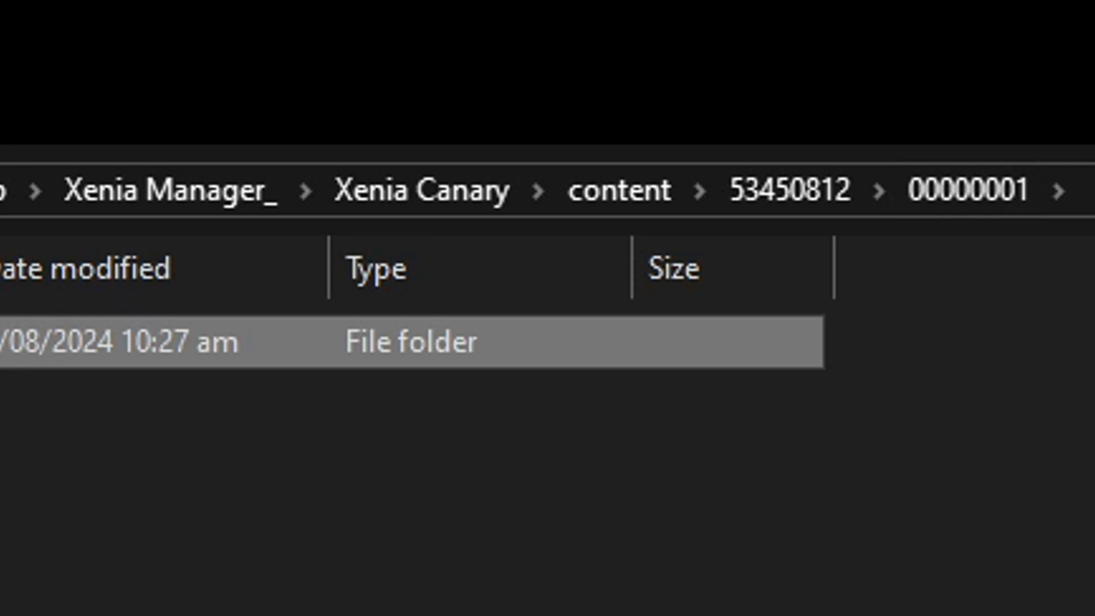
left_click(852, 200)
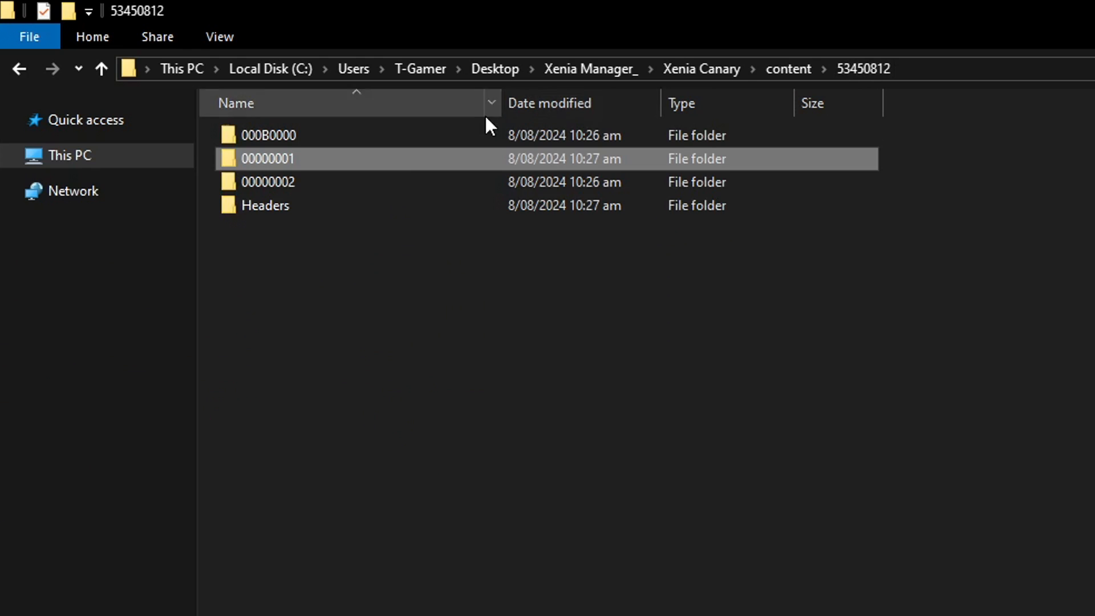
double_click(357, 162)
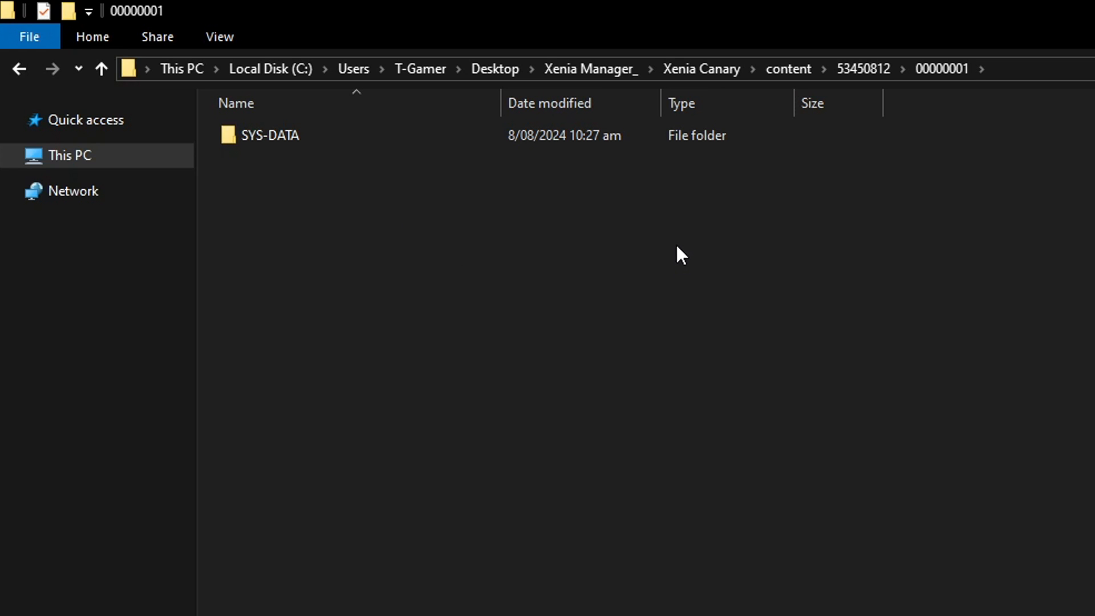
double_click(311, 138)
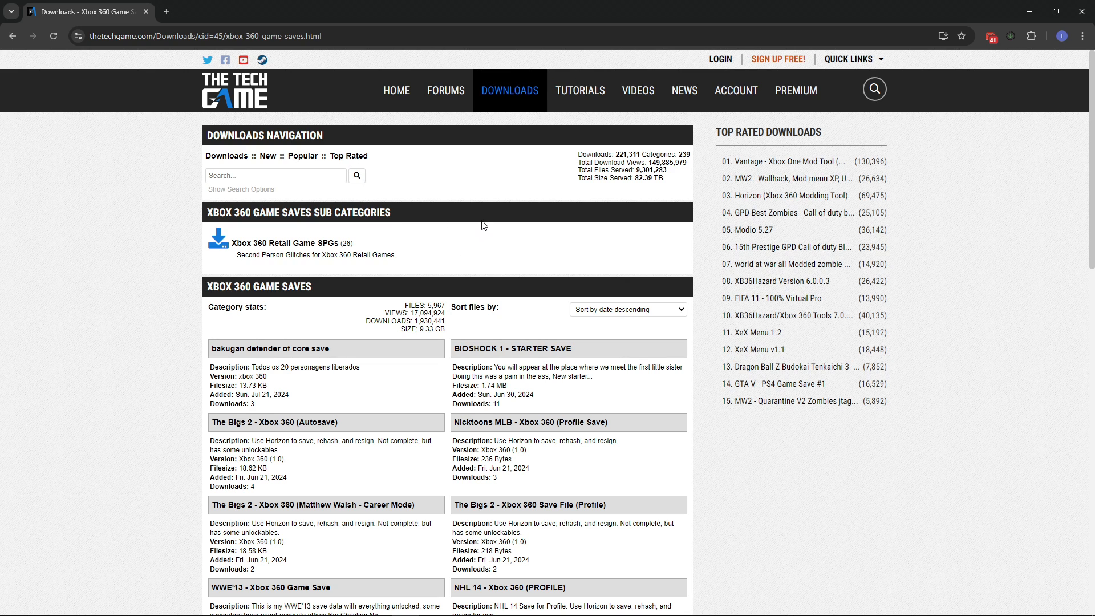
Look over the Xbox 360 game saves page, and replace the SYS-DATA save with the one from the downloaded archive open in 7-Zip
scroll(482, 241, "down", 1)
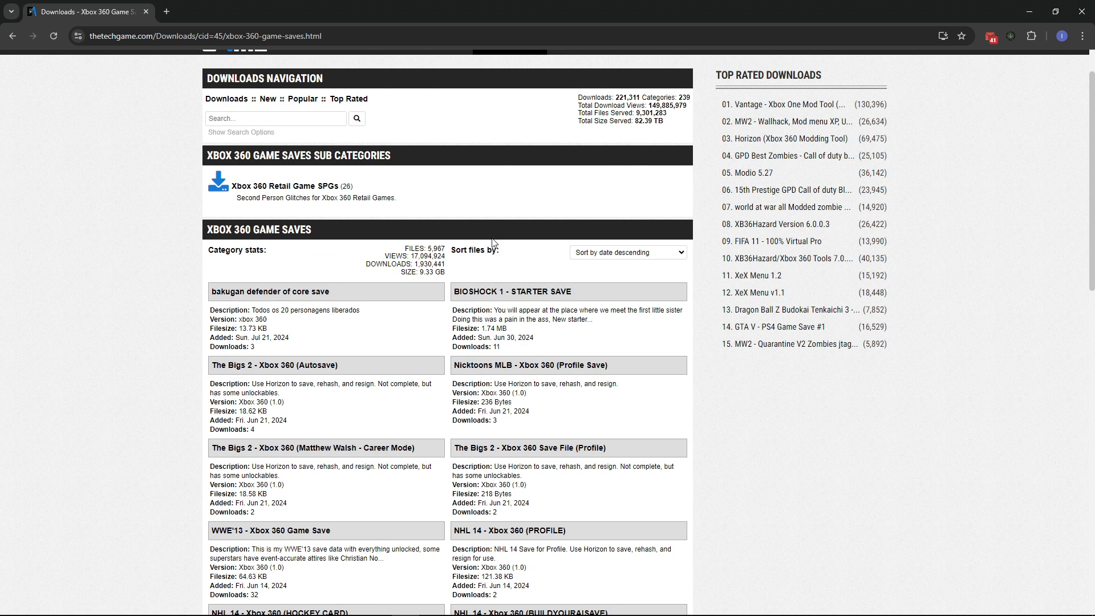
scroll(493, 242, "up", 1)
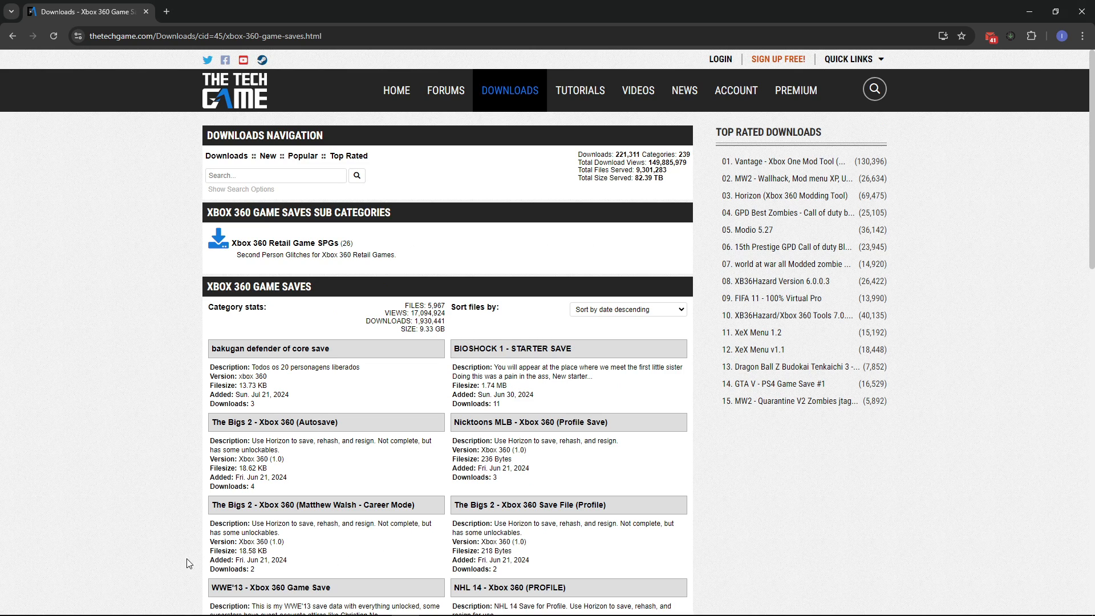
left_click(405, 603)
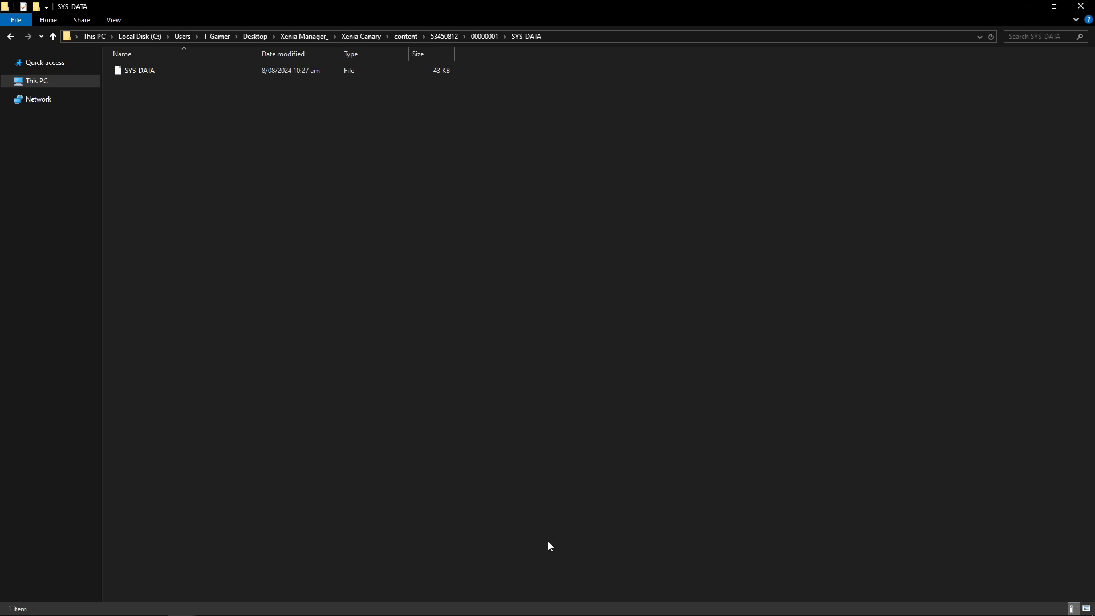
left_click(573, 604)
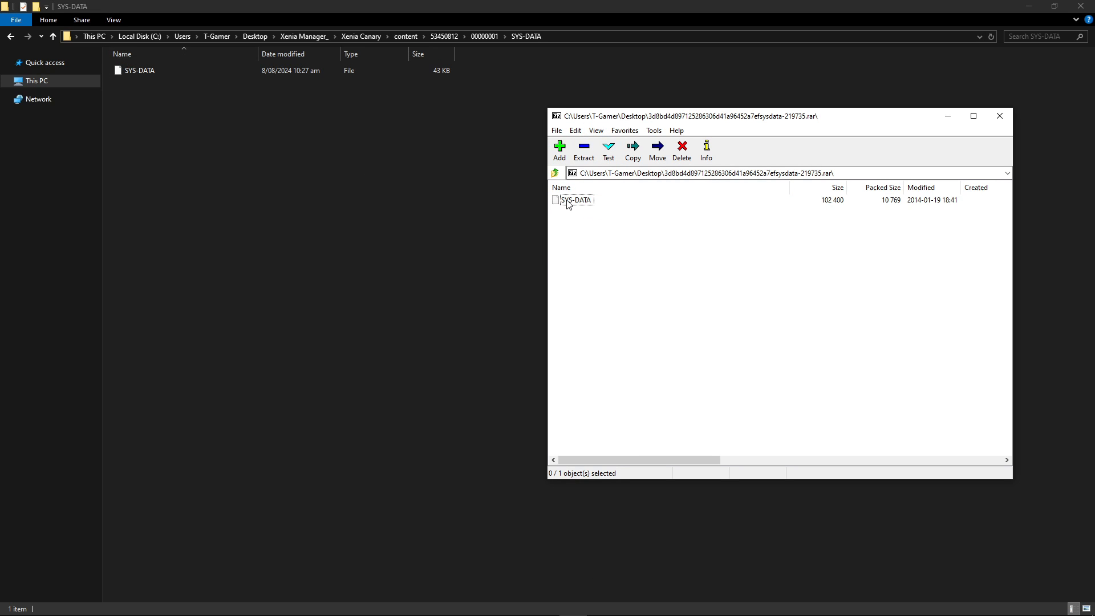
left_click_drag(580, 204, 540, 200)
left_click_drag(399, 163, 275, 138)
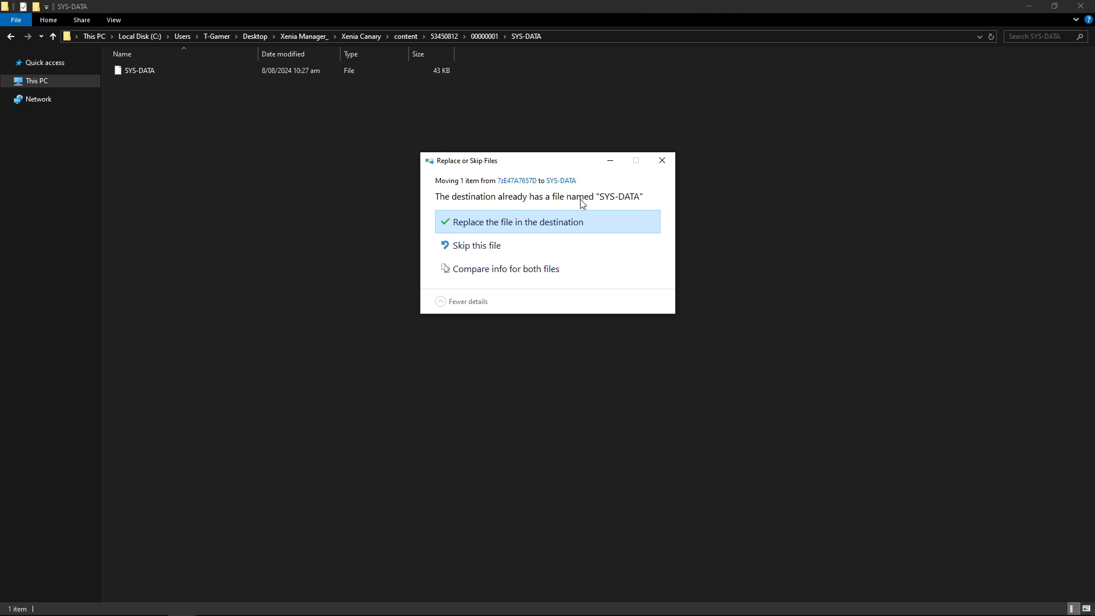
left_click(532, 228)
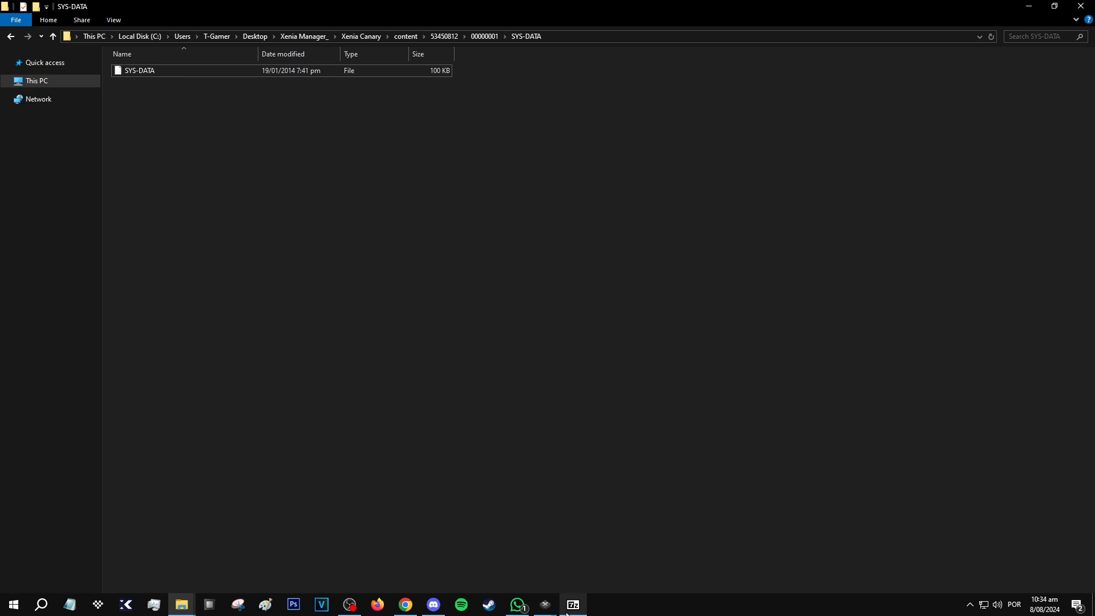
Switch back to Xenia Manager, launch Sonic Unleashed, and maximize the emulator window
mouse_move(548, 603)
left_click(588, 547)
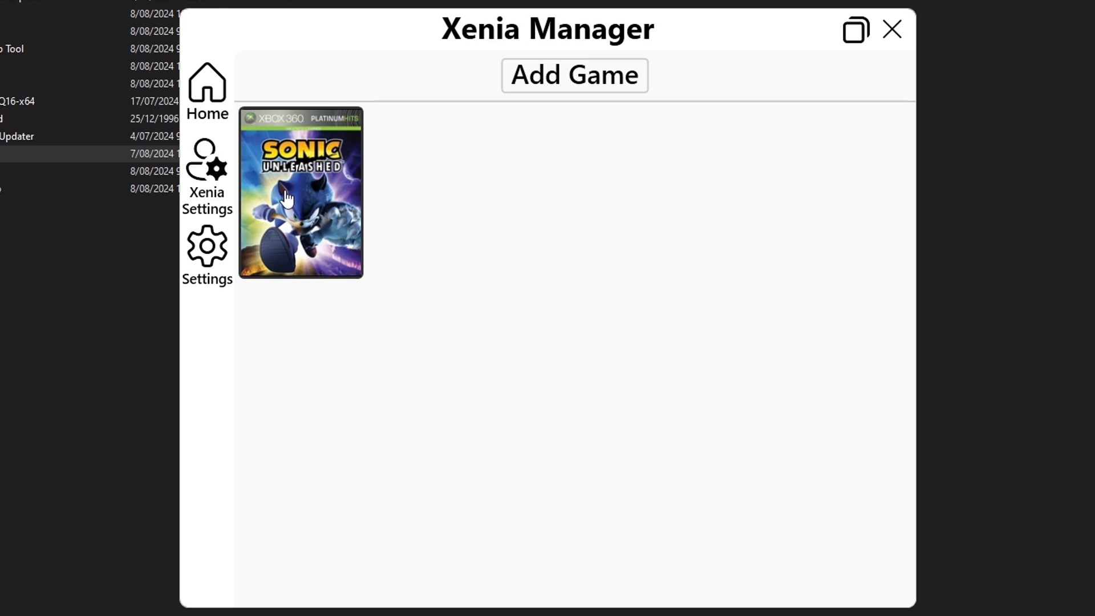
left_click(301, 195)
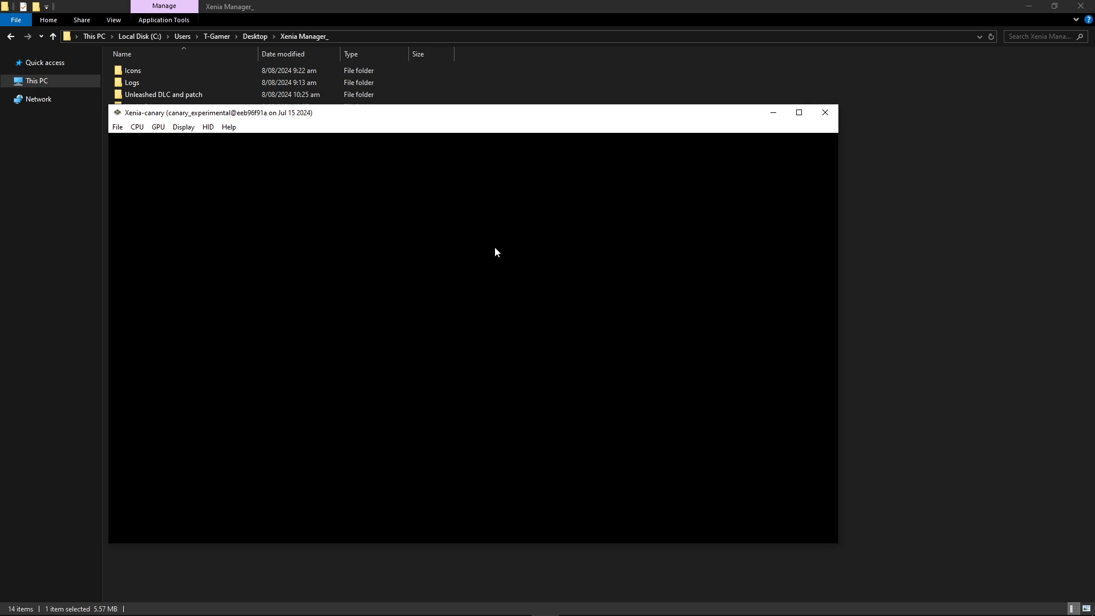
left_click(799, 112)
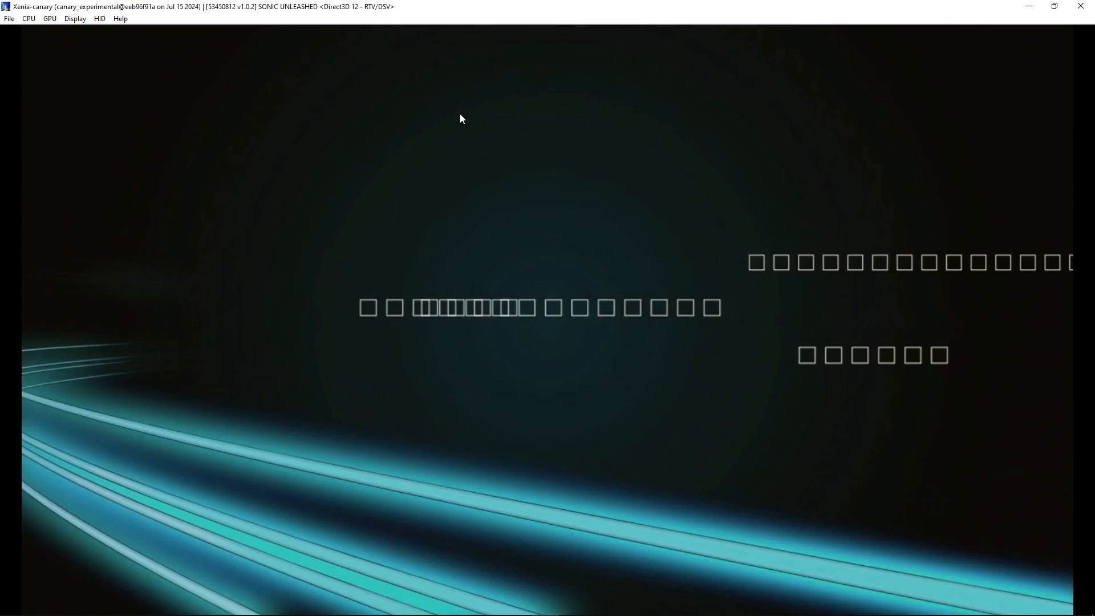
Toggle the running game between full screen and windowed view twice
key("F11")
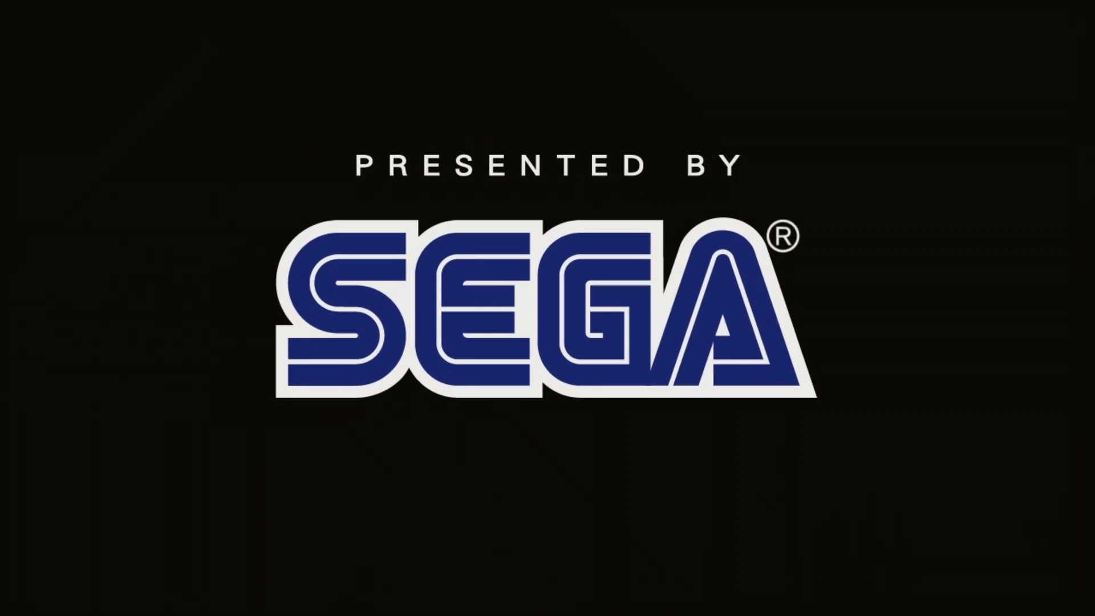
key("F11")
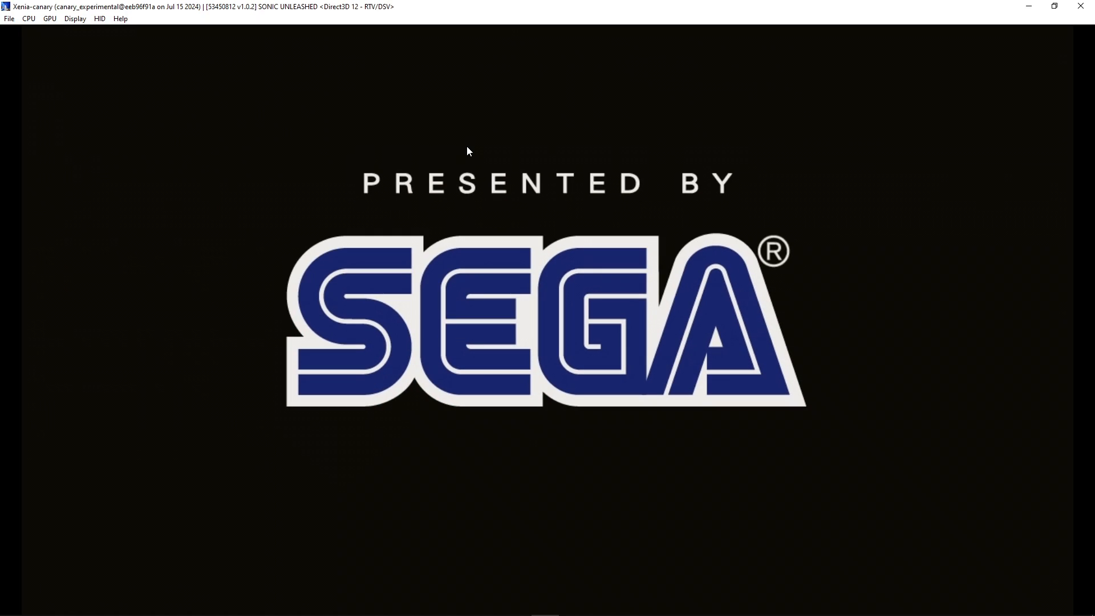
key("F11")
key("F11")
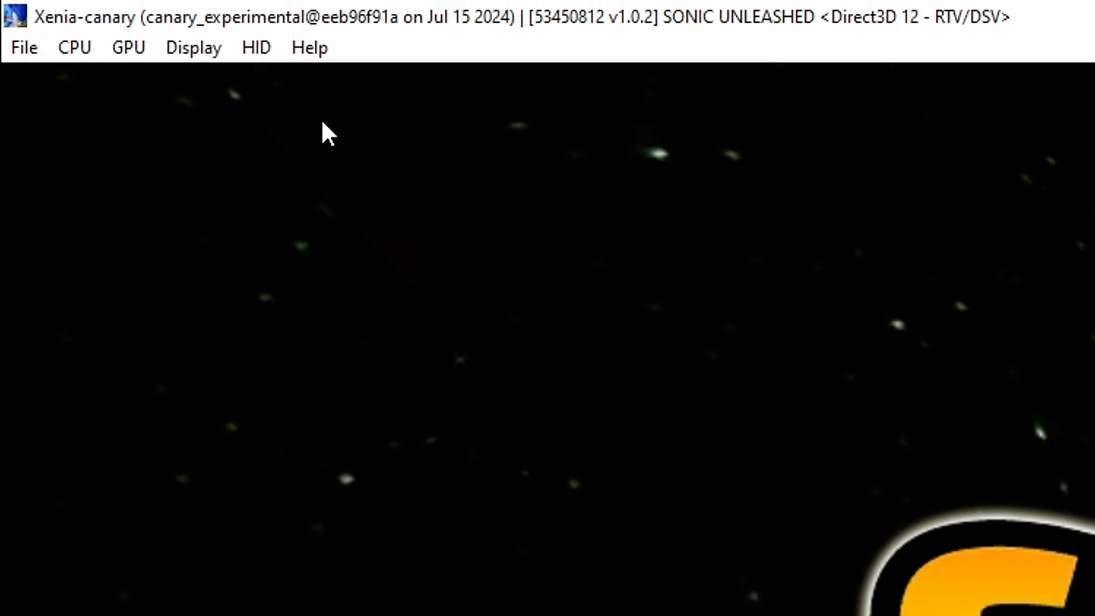
Open the emulator's post-processing settings and move their window clear of the menu bar
left_click(196, 50)
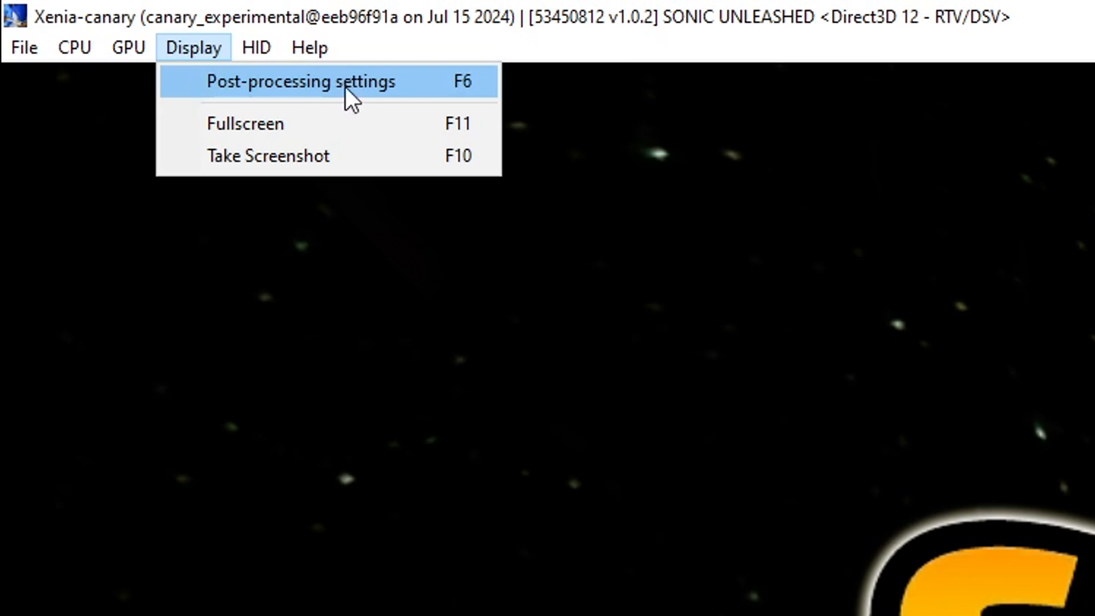
left_click(419, 91)
left_click_drag(350, 120, 635, 376)
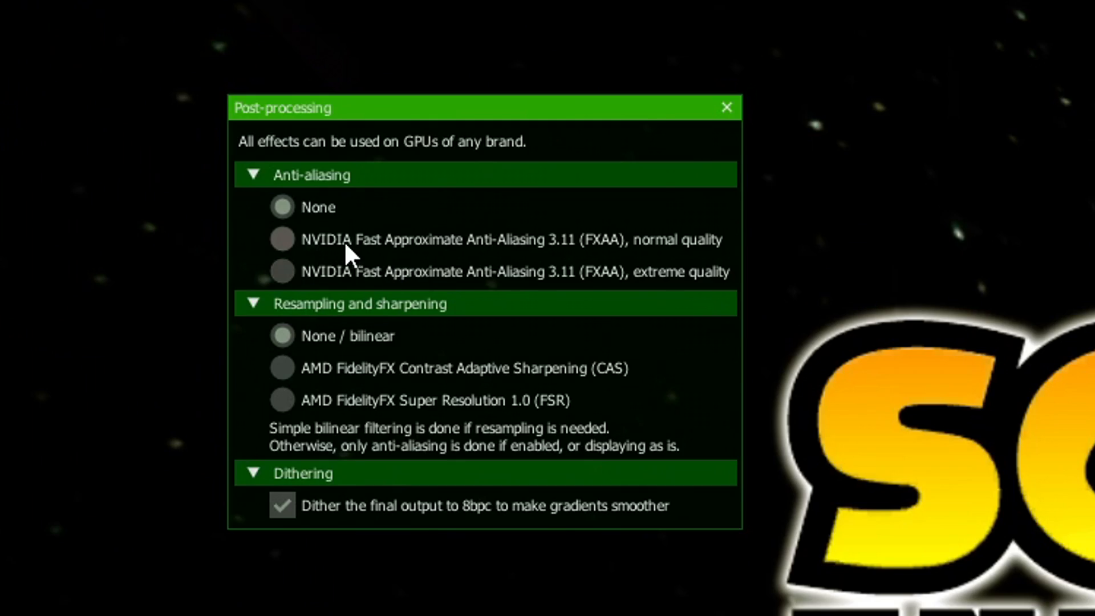